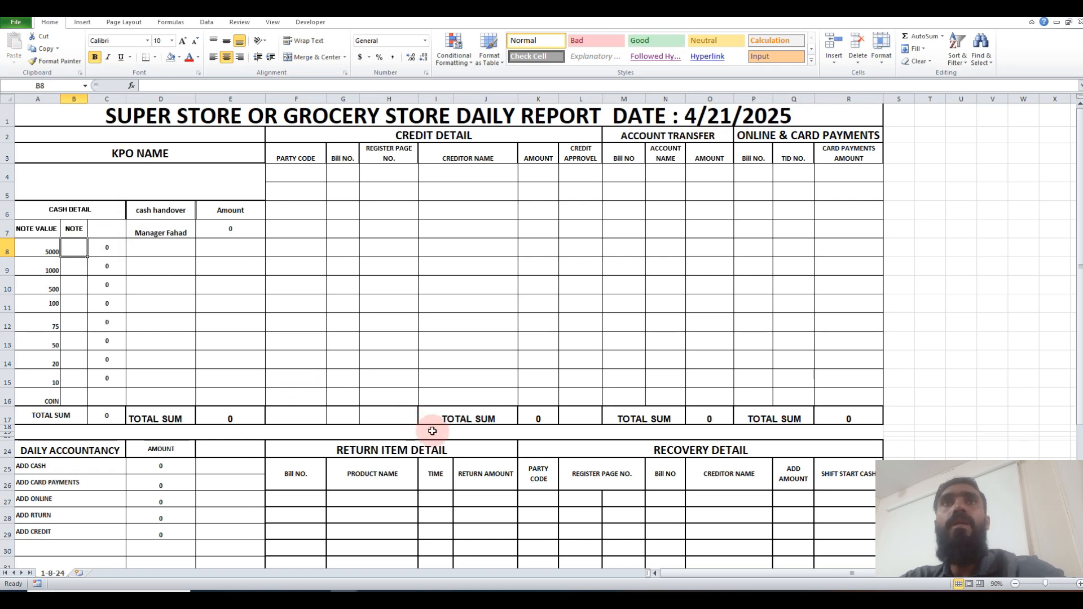
# - Set the system sale amount in the KPO bookkeeping table to 651500 and check the difference formula
pyautogui.moveTo(1079, 343); pyautogui.dragTo(1080, 477)
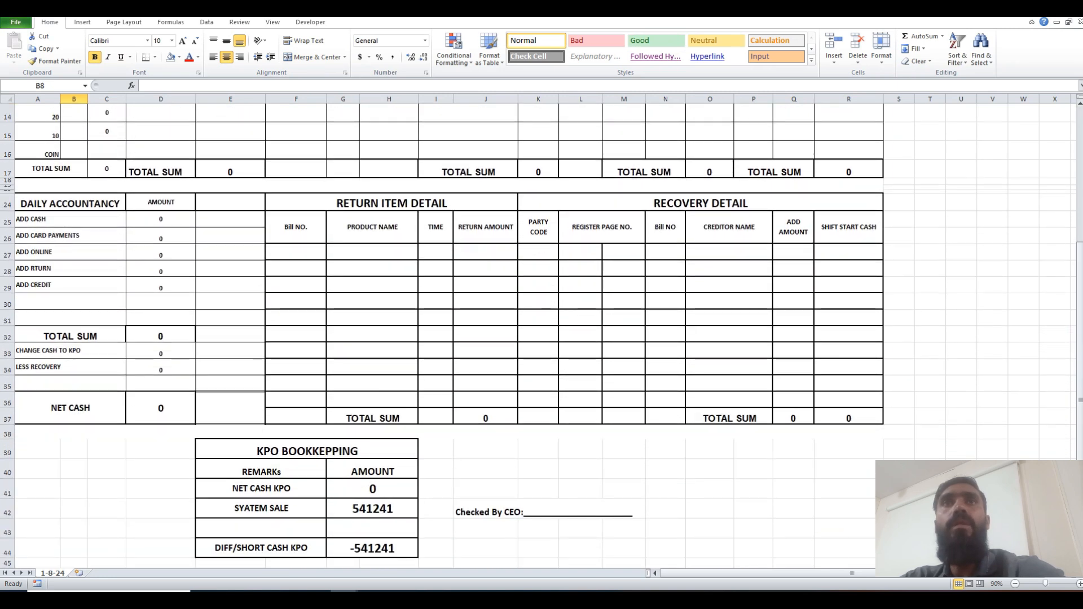
pyautogui.click(377, 508)
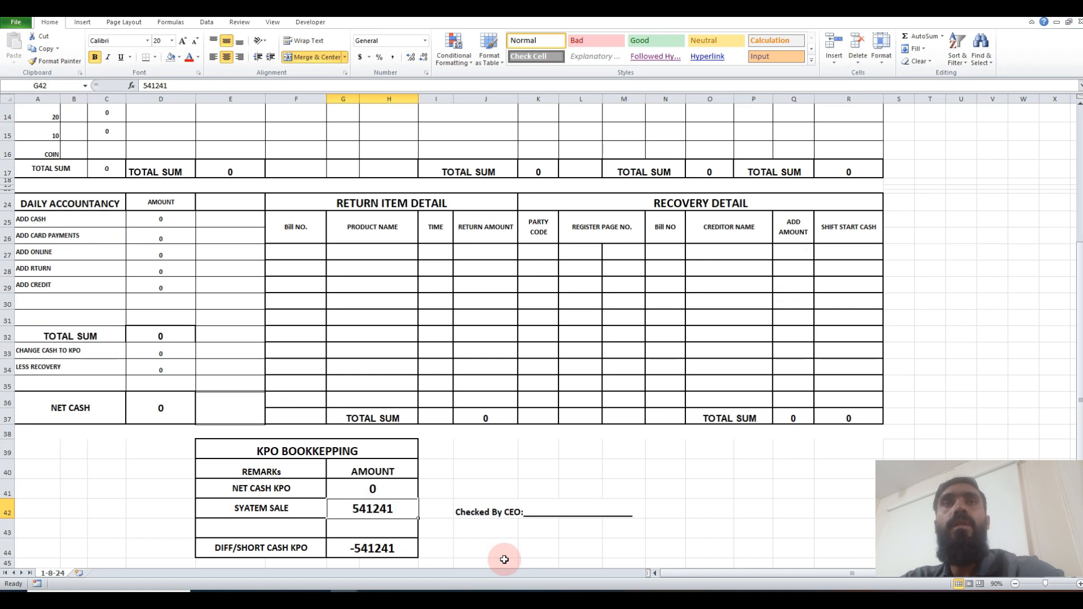
pyautogui.write('65150')
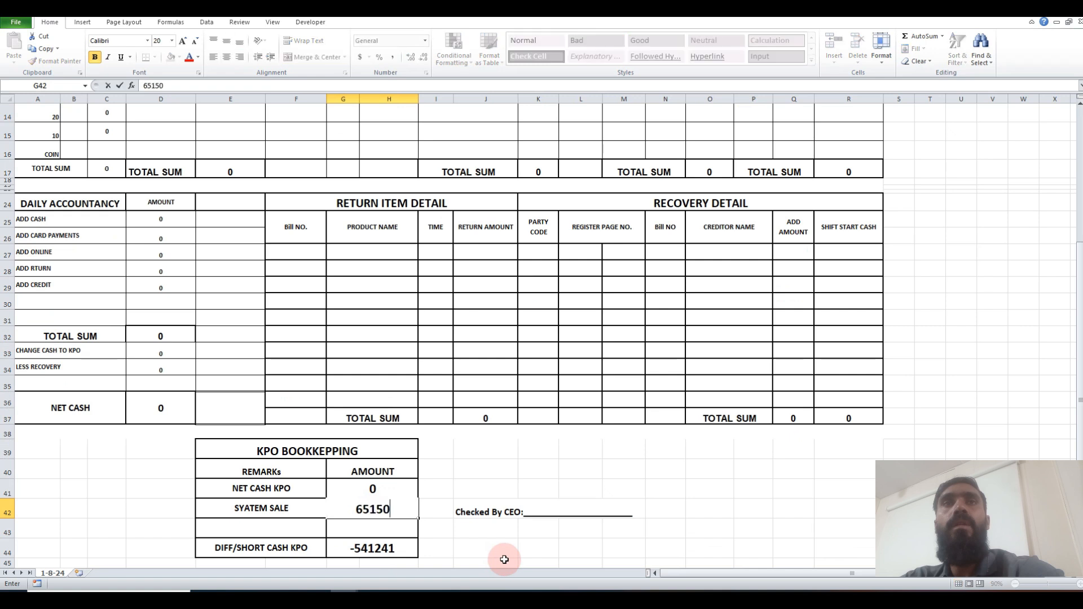
pyautogui.write('0')
pyautogui.press('Up')
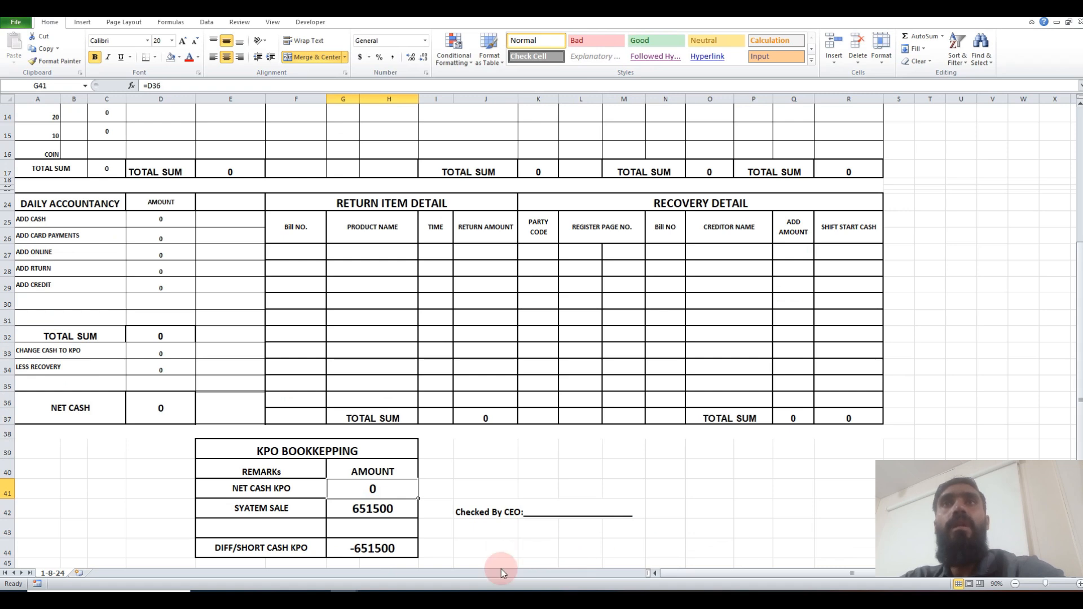
pyautogui.click(385, 554)
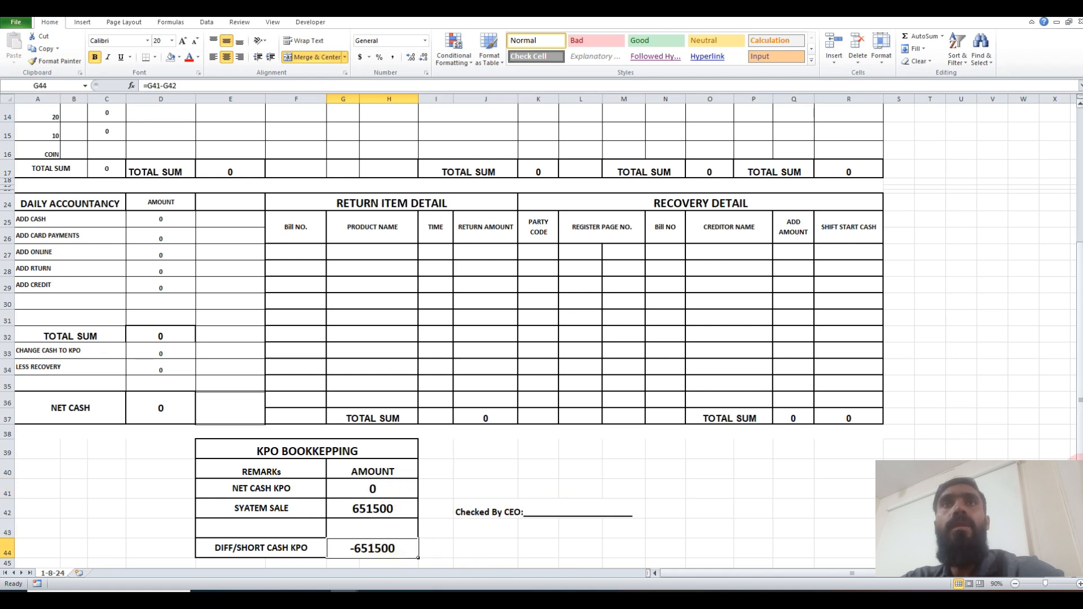
# - Enter the cash note counts: 75 for 5000, 64 for 1000, 15 for 500 and 24 for 100
pyautogui.scroll(4, 1077, 332)
pyautogui.scroll(1, 1077, 332)
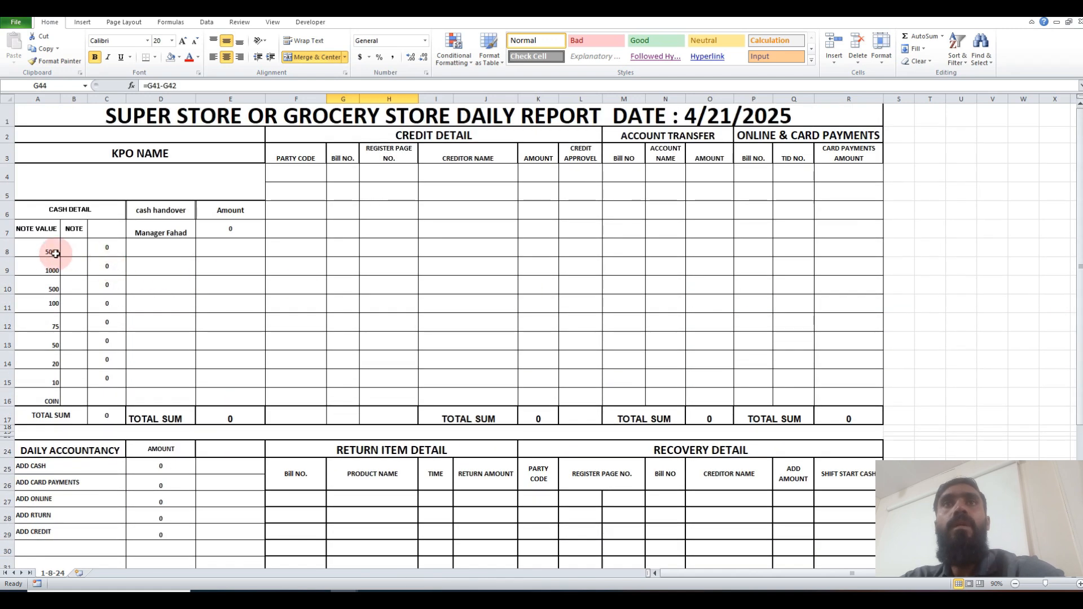
pyautogui.click(73, 249)
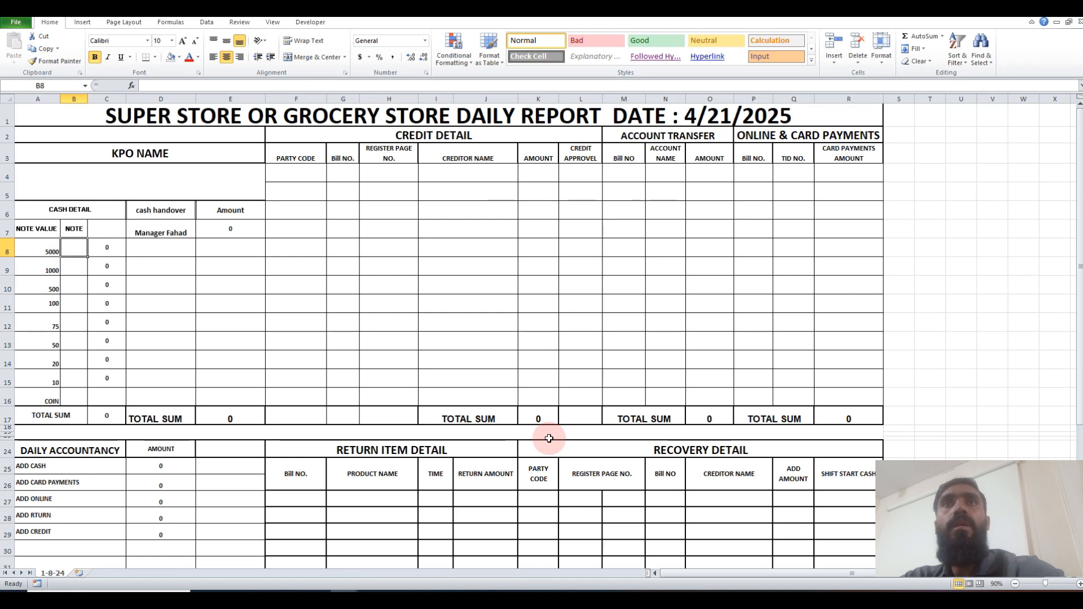
pyautogui.write('75')
pyautogui.press('Return')
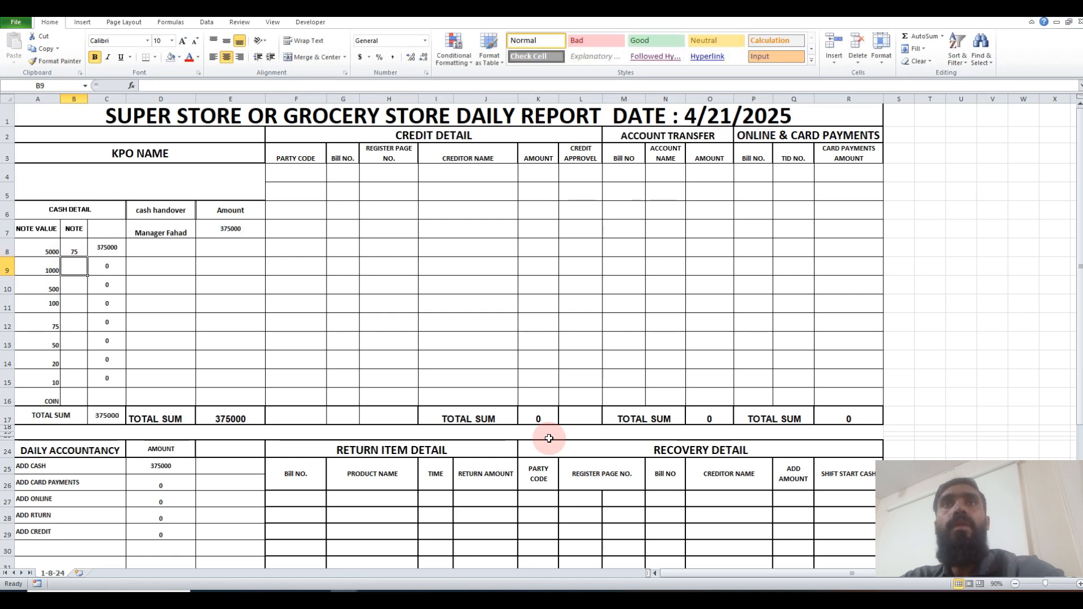
pyautogui.write('64')
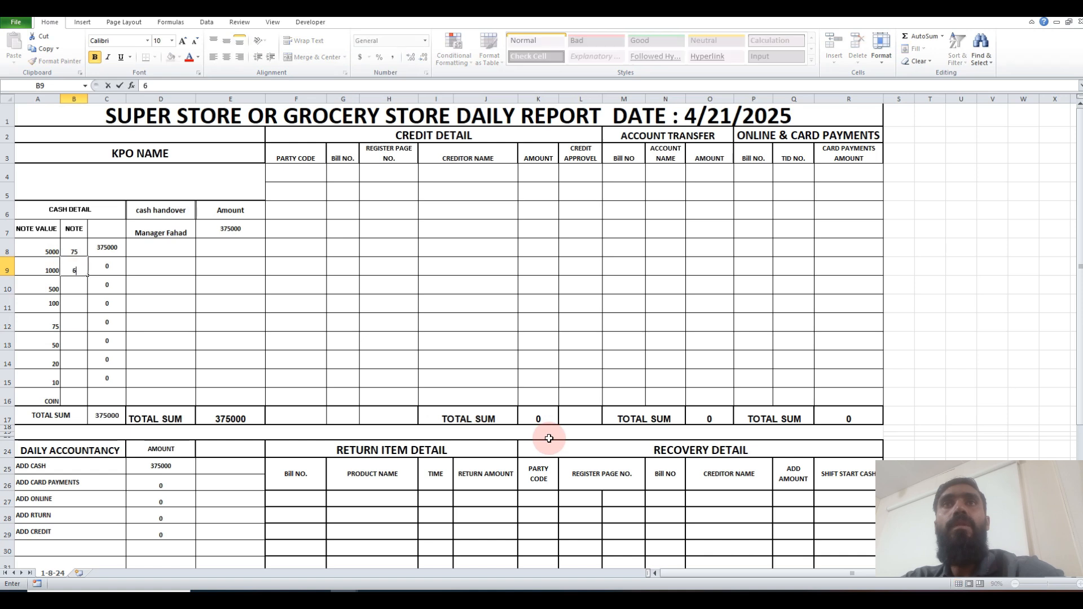
pyautogui.press('Return')
pyautogui.write('15')
pyautogui.press('Return')
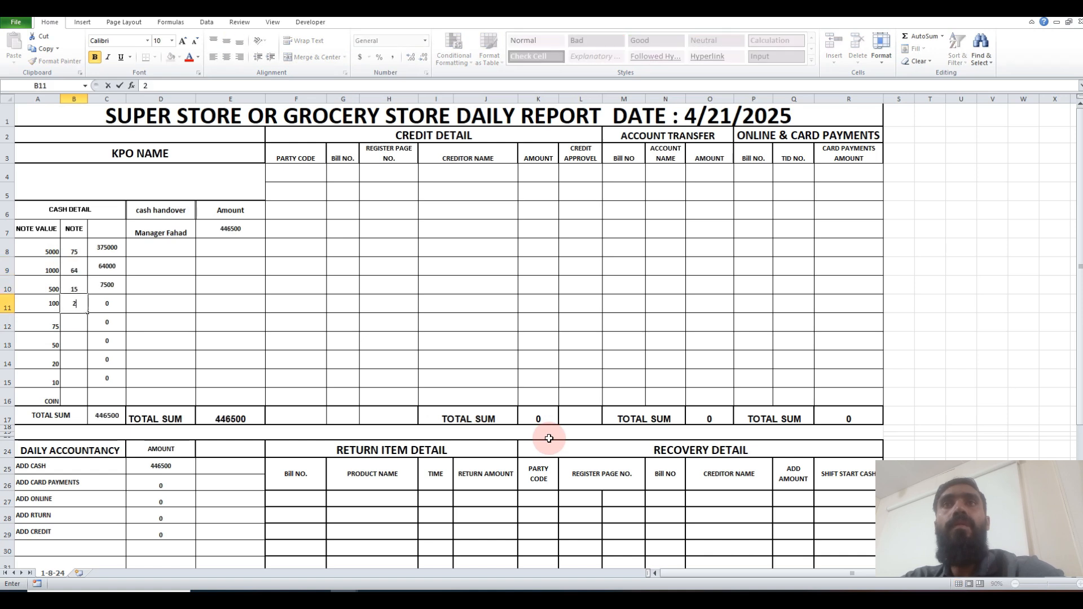
pyautogui.write('24')
pyautogui.press('Return')
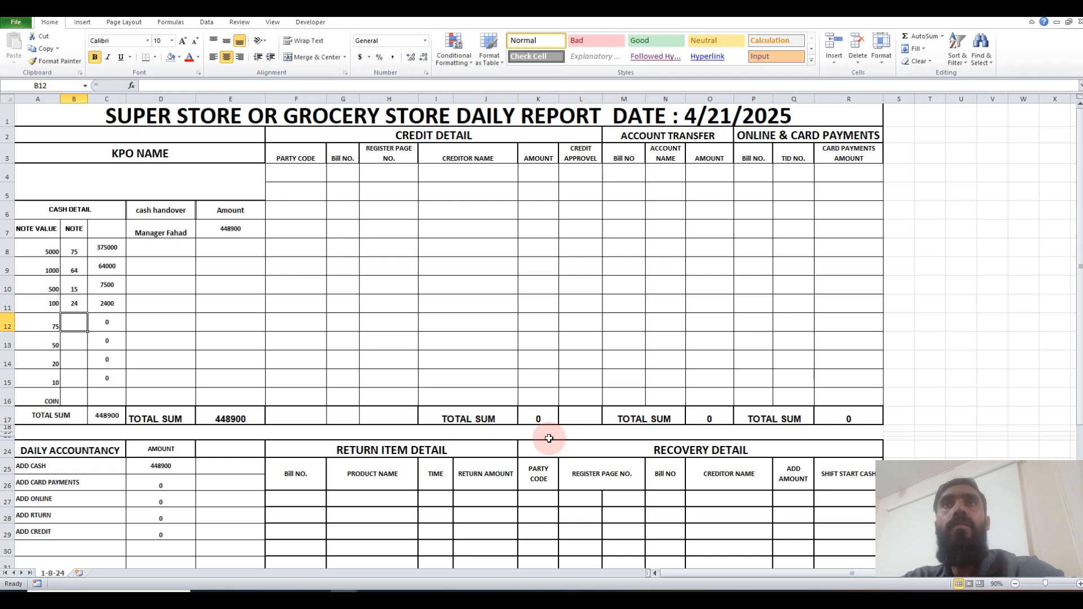
# - Enter the remaining note counts: 0 for 75, 150 for 50, 215 for 20 and 184 for 10
pyautogui.write('0')
pyautogui.press('Return')
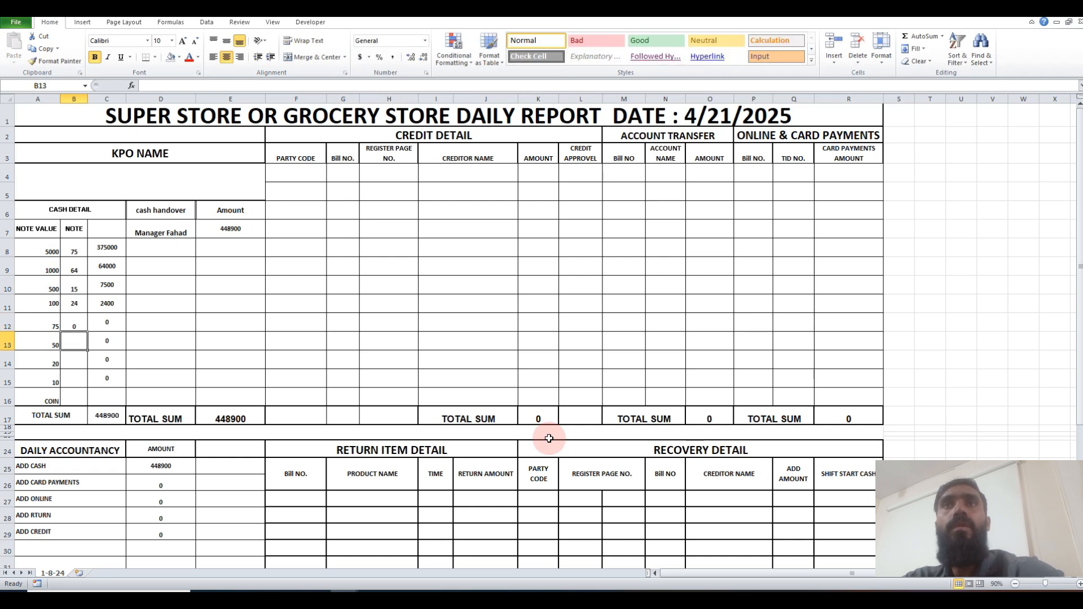
pyautogui.write('15')
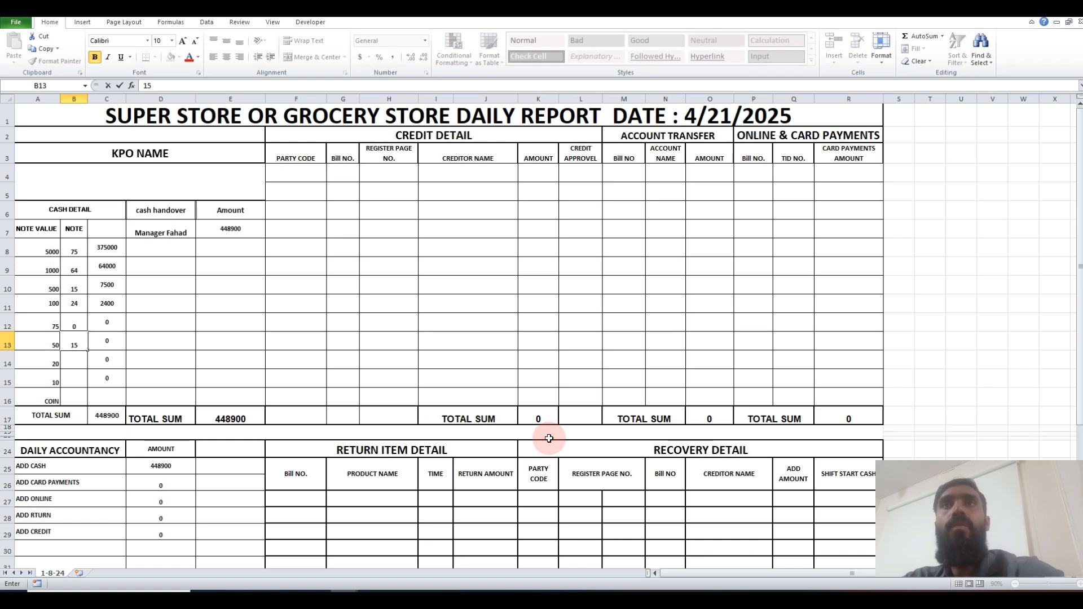
pyautogui.write('0')
pyautogui.press('Return')
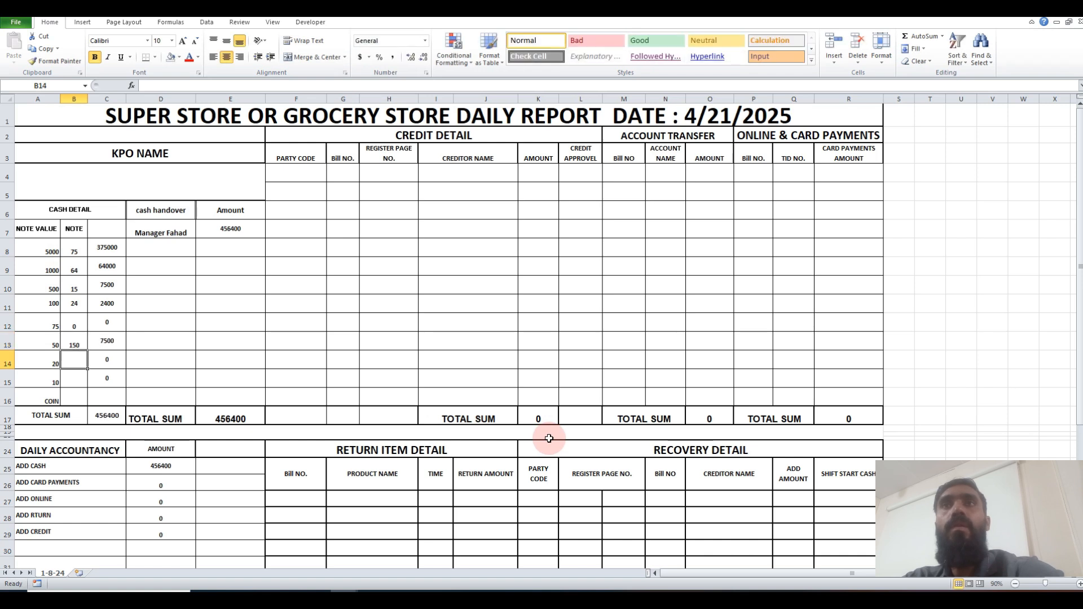
pyautogui.write('215')
pyautogui.press('Return')
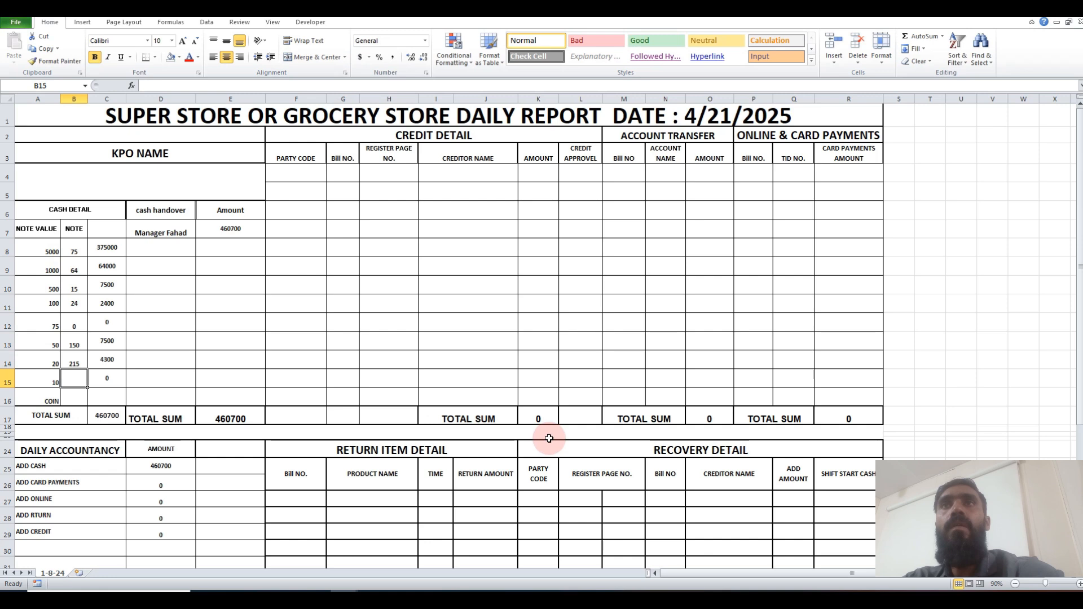
pyautogui.write('184')
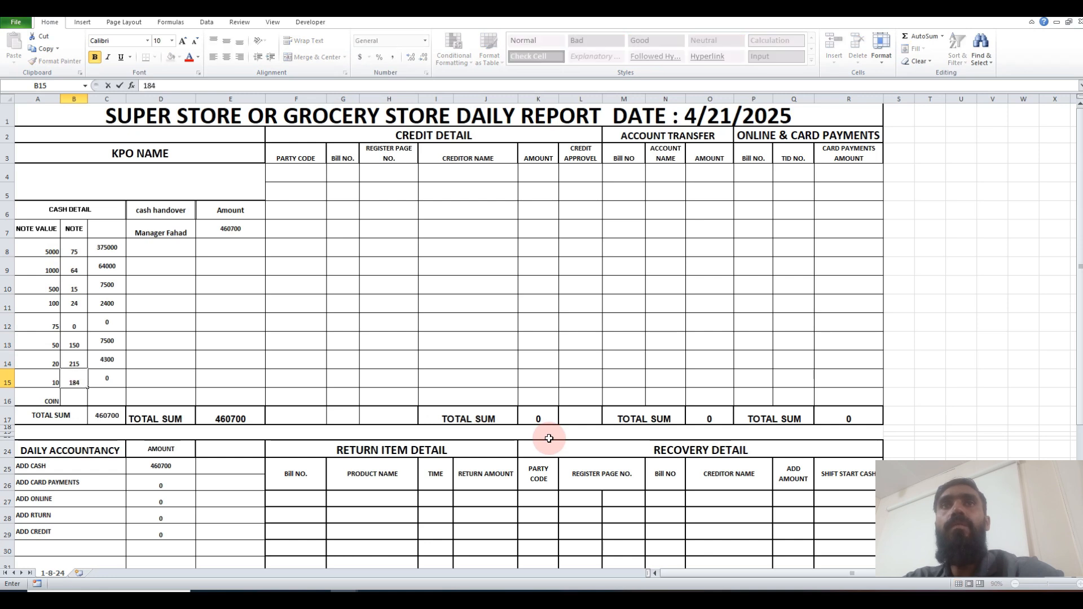
pyautogui.press('Return')
# - Review the calculated amount for each note value in the cash detail table
pyautogui.press('Up')
pyautogui.press('Right')
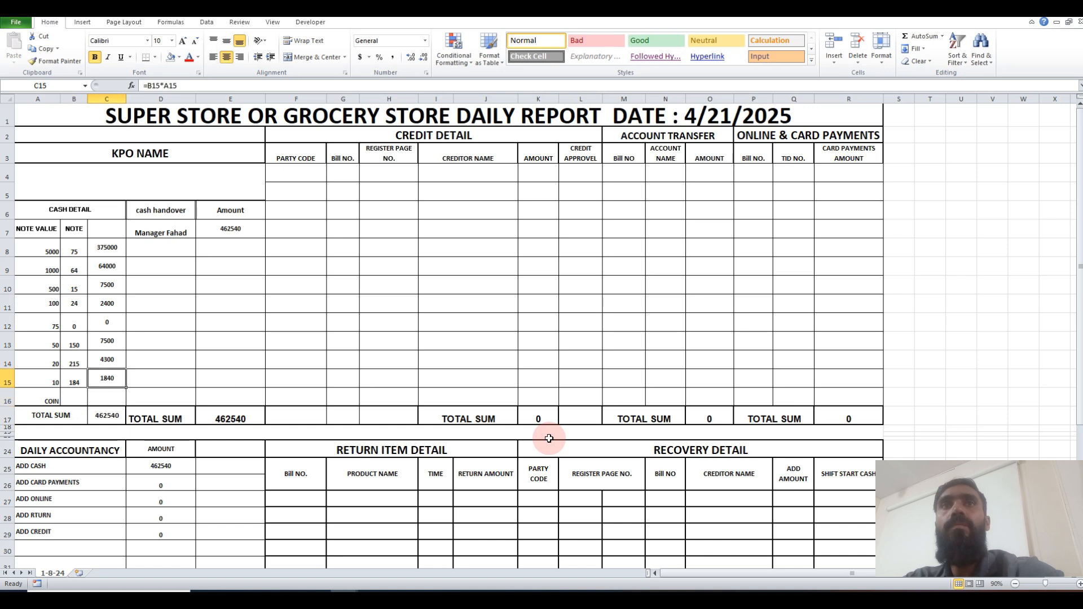
pyautogui.press('Up')
pyautogui.press('Up')
pyautogui.press('Up')
pyautogui.press('Up')
pyautogui.press('Up')
pyautogui.press('Up')
pyautogui.press('Up')
pyautogui.press('Up')
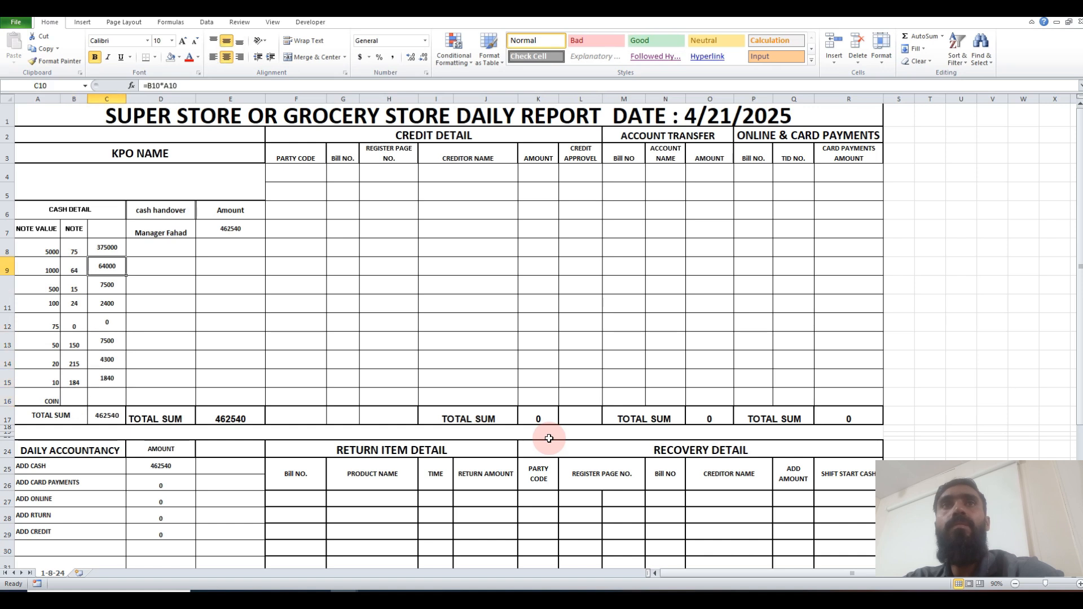
# - Inspect the manager's cash handover amount, the cash total and the Add Cash amount under daily accountancy
pyautogui.press('Right')
pyautogui.press('Right')
pyautogui.press('Left')
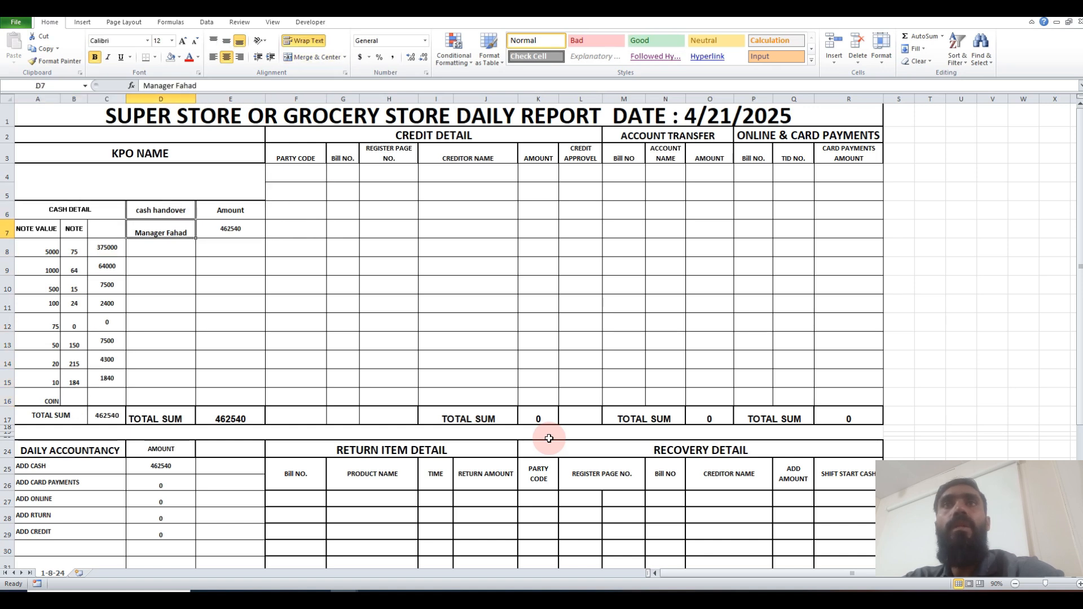
pyautogui.click(228, 226)
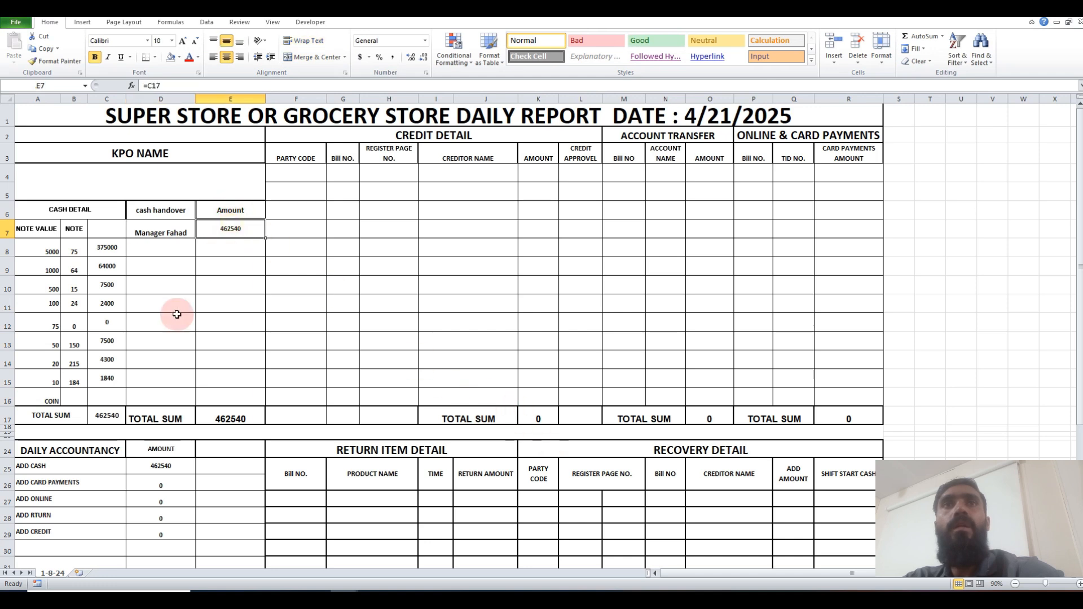
pyautogui.click(107, 416)
pyautogui.click(77, 463)
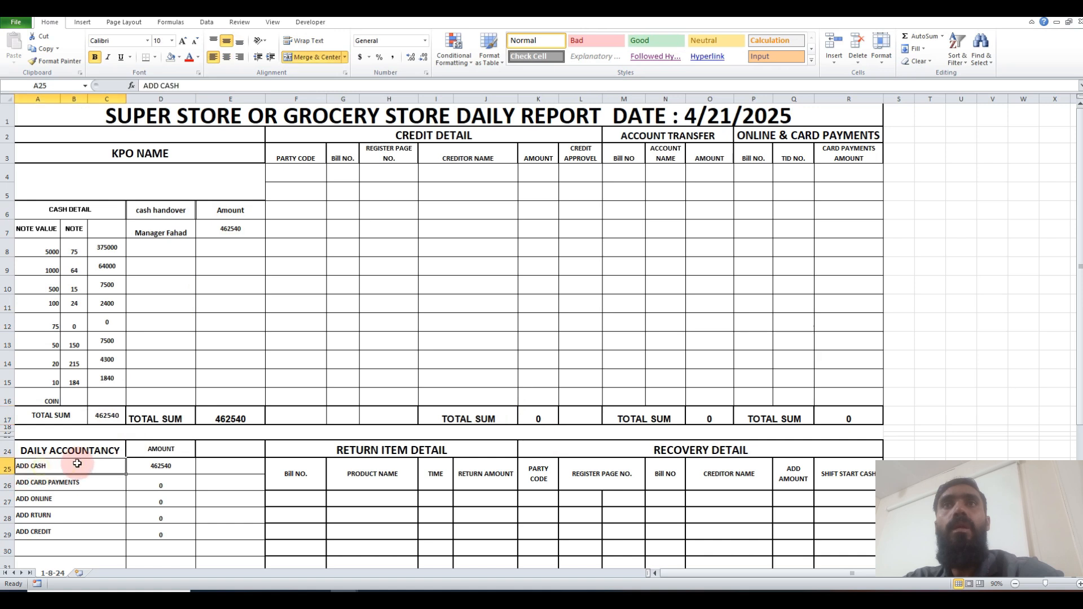
pyautogui.click(163, 466)
# - Enter the operator's name in capitals under KPO NAME and check the manager's cash handover amount
pyautogui.click(133, 177)
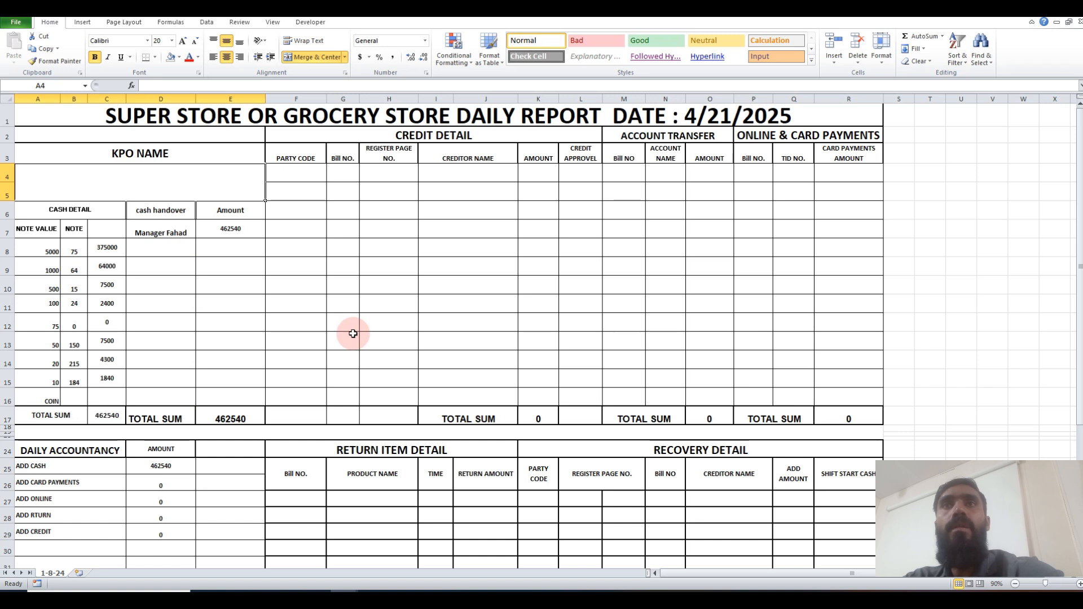
pyautogui.write('jO')
pyautogui.press('BackSpace')
pyautogui.press('BackSpace')
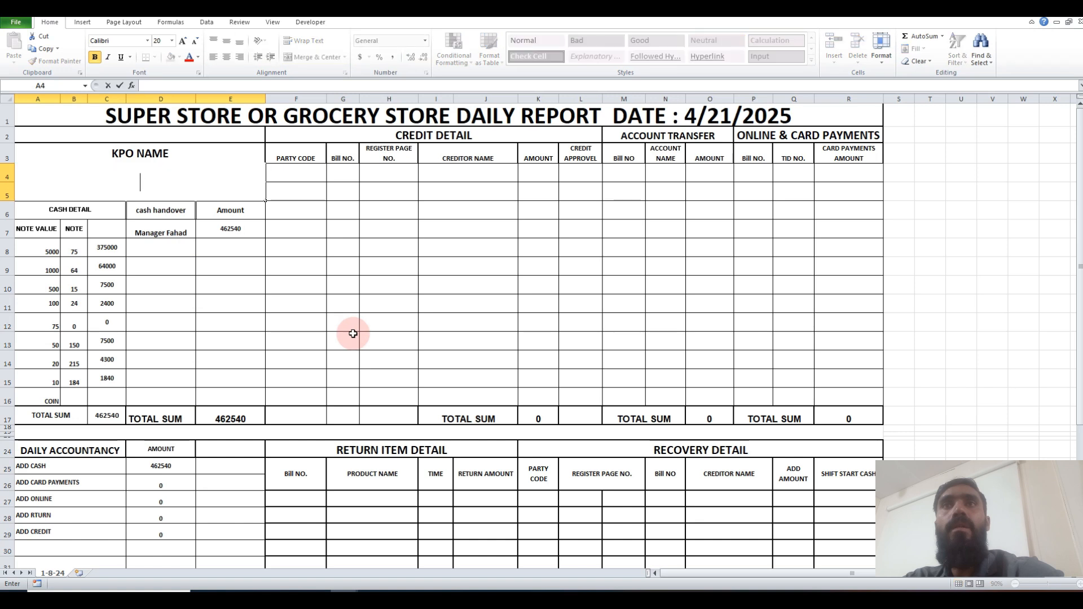
pyautogui.write('JOHAN')
pyautogui.press('Return')
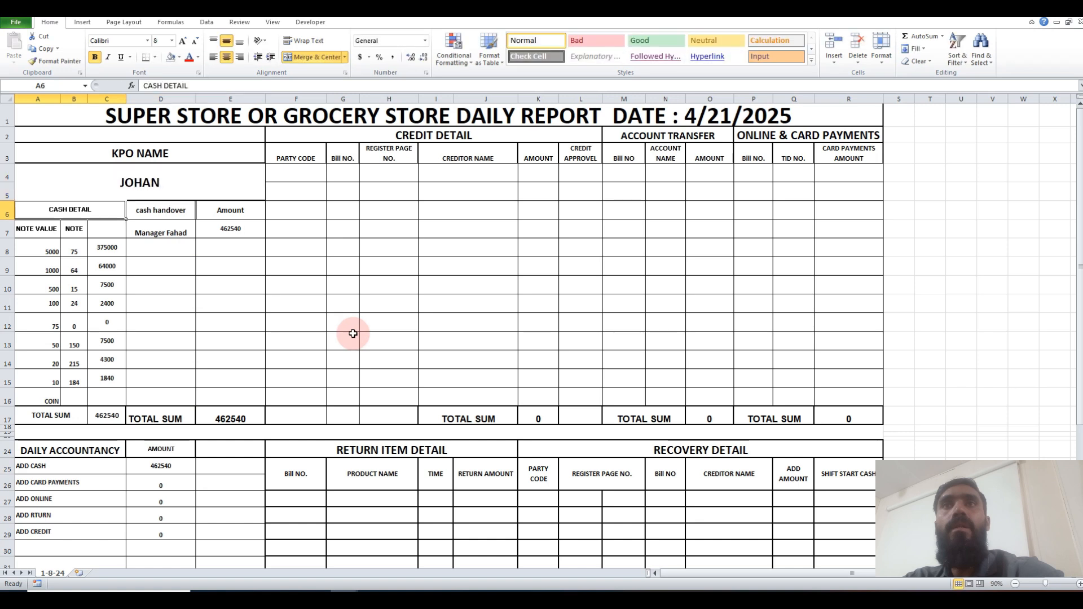
pyautogui.press('Right')
pyautogui.press('Right')
pyautogui.press('Down')
pyautogui.press('Left')
pyautogui.press('Right')
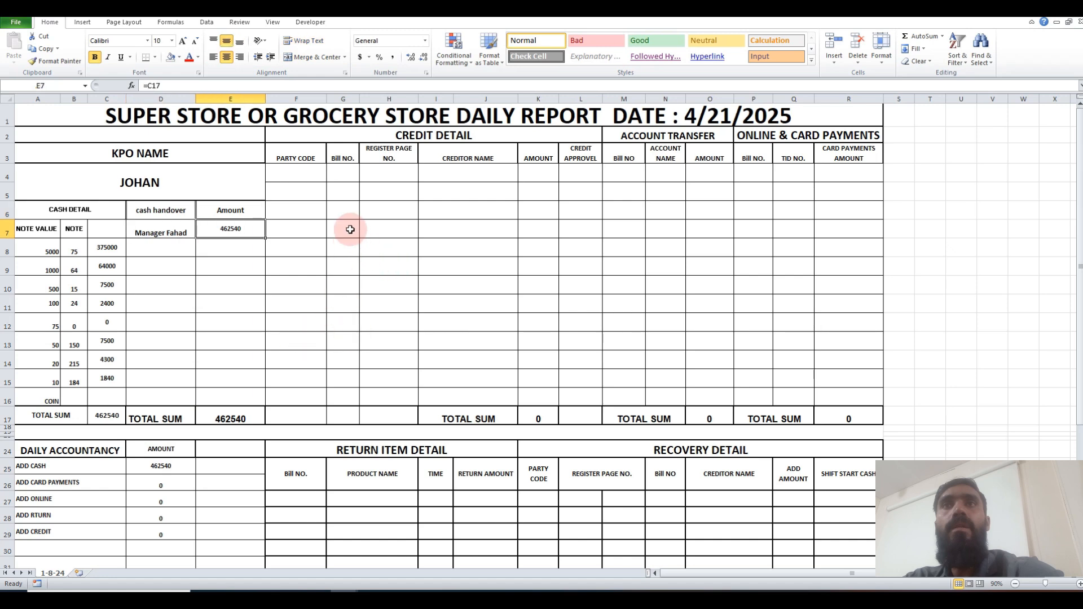
# - Enter the bill number and register page number 8 in the first row of the credit detail table
pyautogui.click(429, 135)
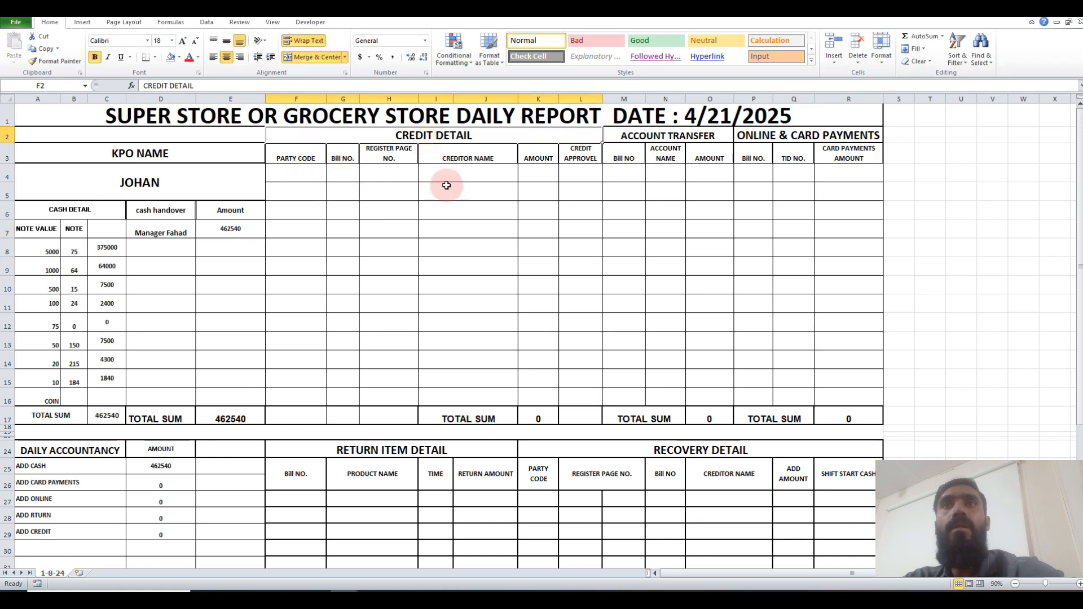
pyautogui.click(339, 174)
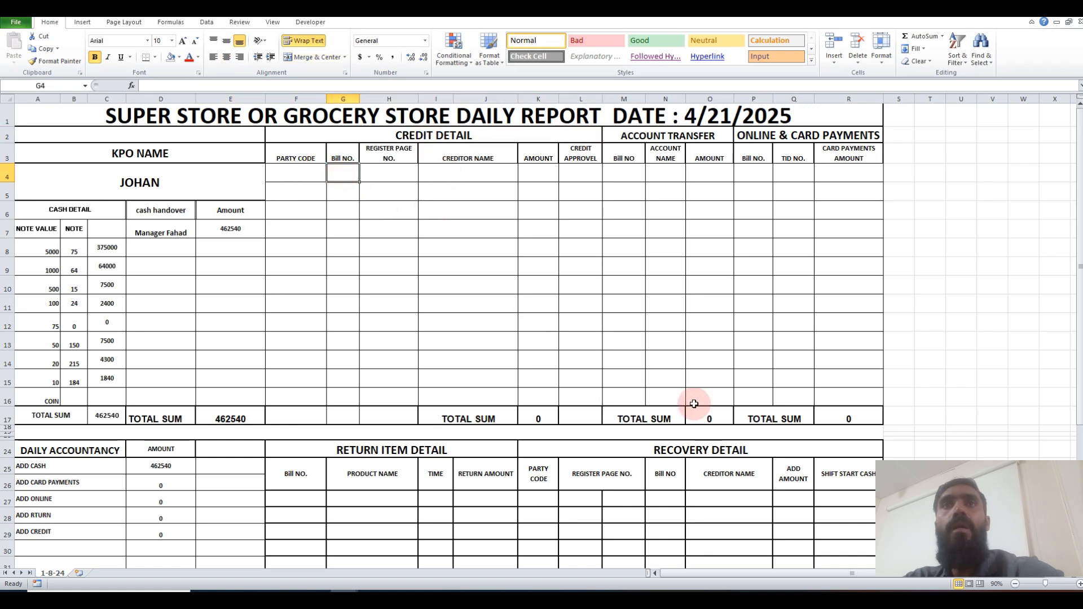
pyautogui.write('45154')
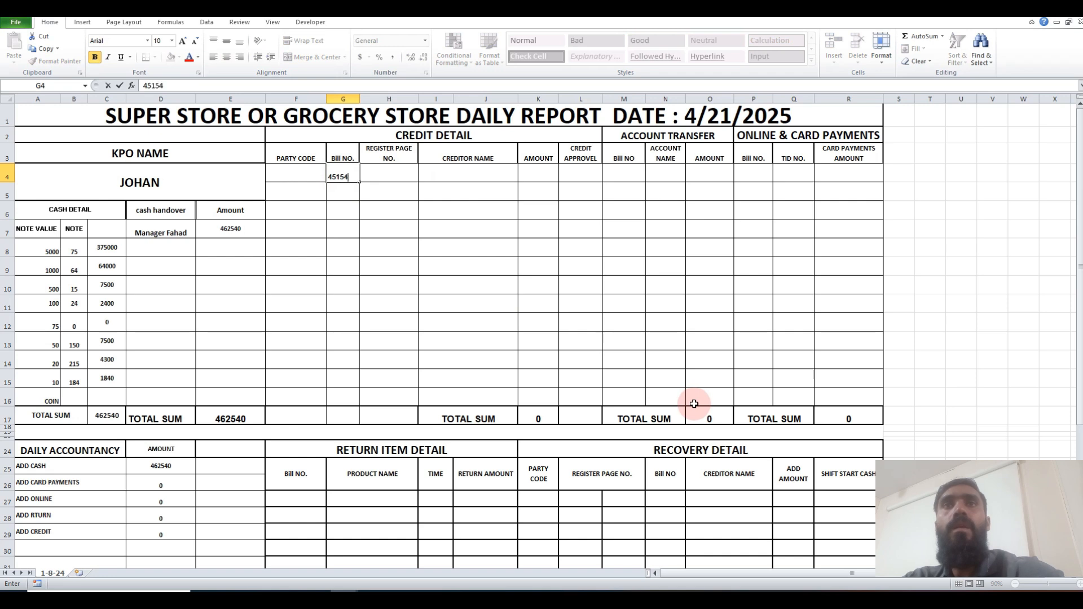
pyautogui.press('Tab')
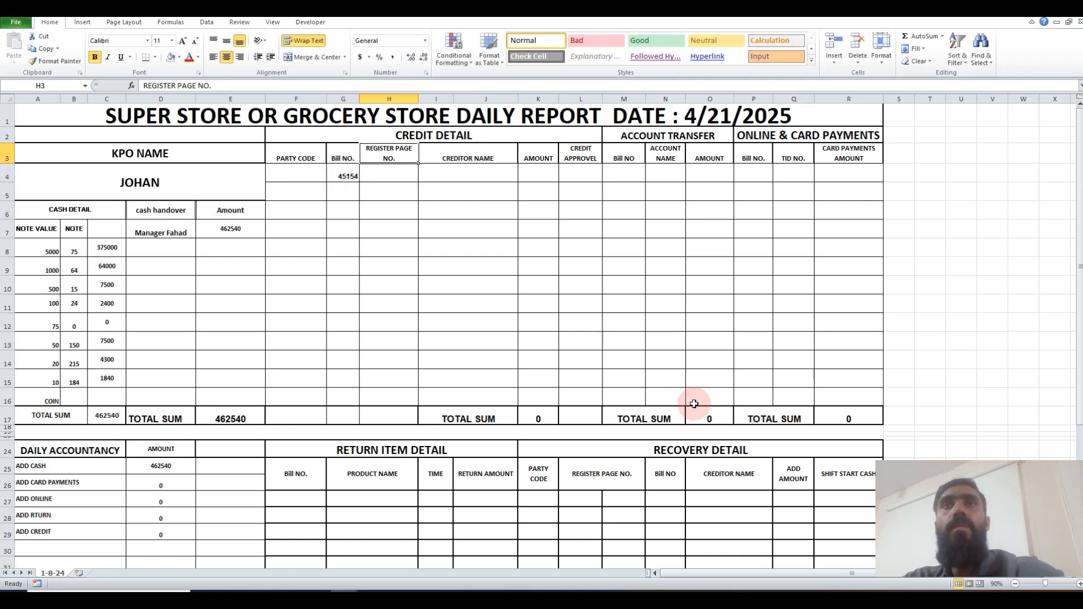
pyautogui.write('8')
pyautogui.press('Tab')
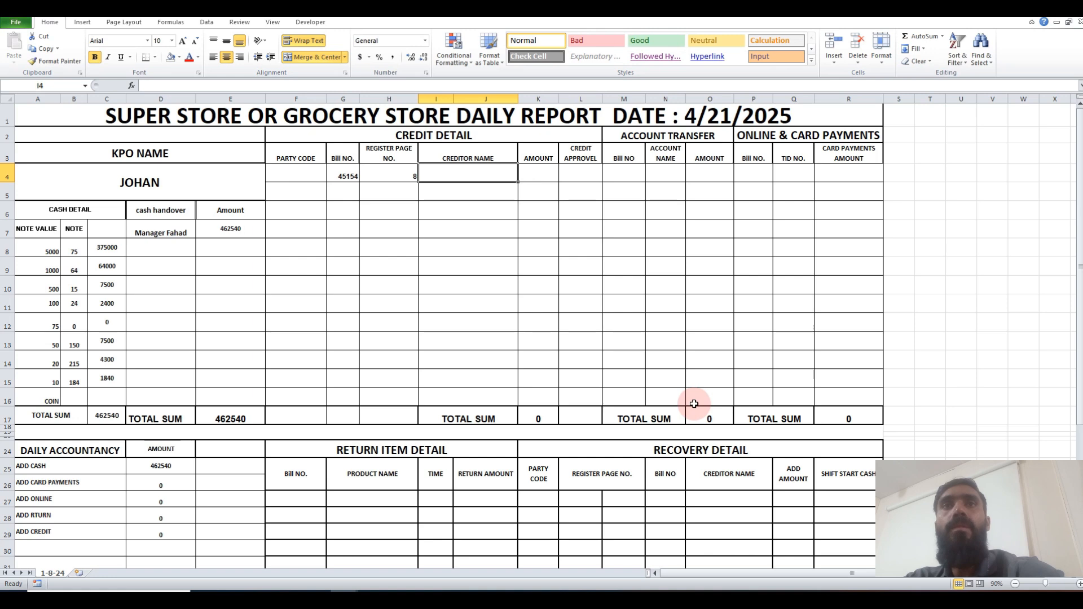
# - Complete the first credit detail row with the creditor's name in capitals and an amount of 4815
pyautogui.write('s')
pyautogui.press('BackSpace')
pyautogui.write('SAM')
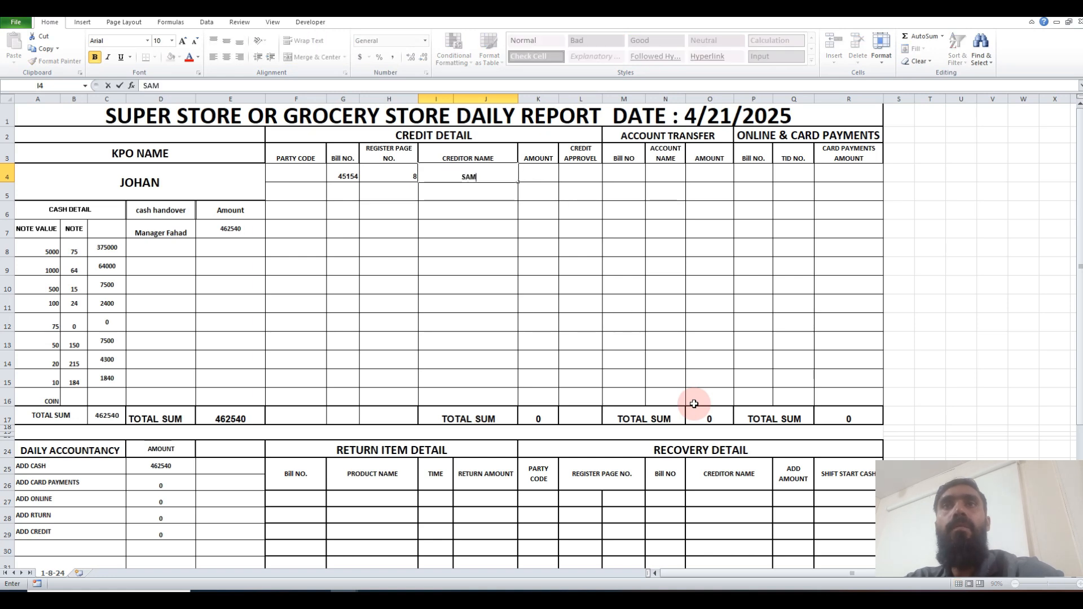
pyautogui.write('SON')
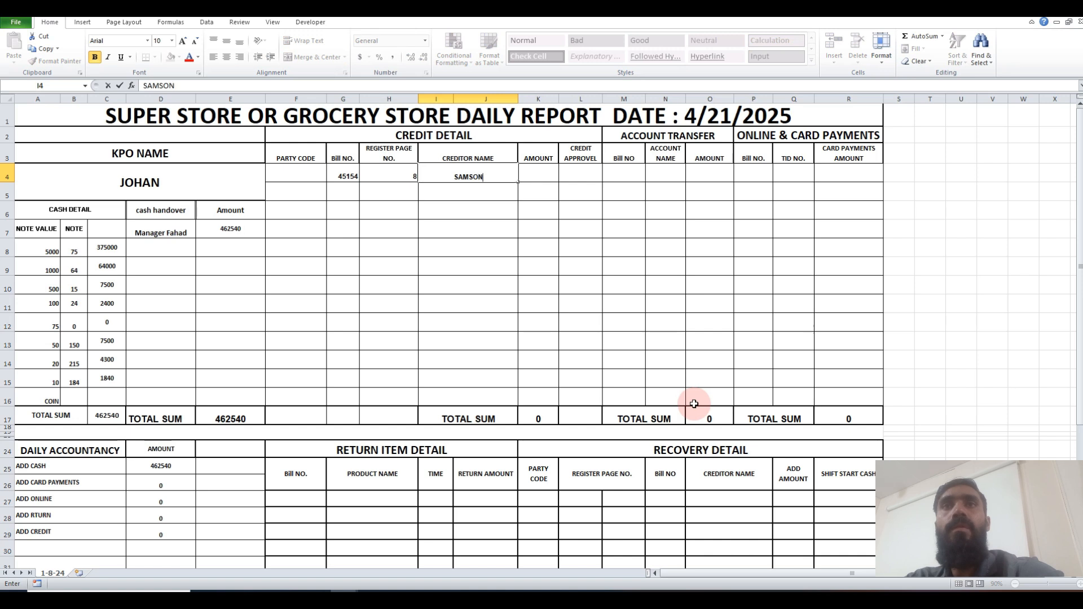
pyautogui.press('Tab')
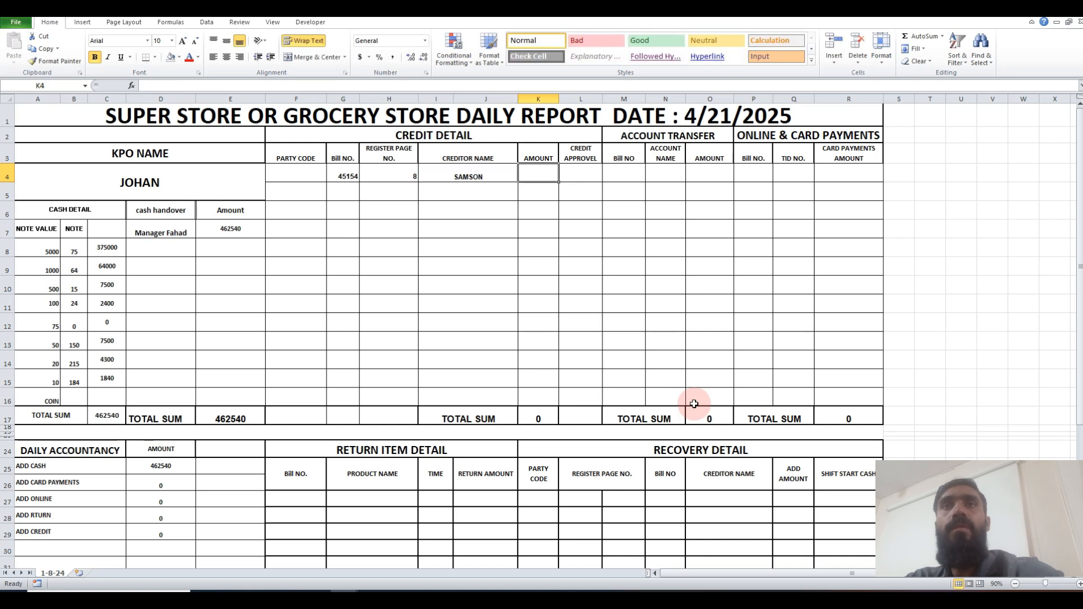
pyautogui.write('4815')
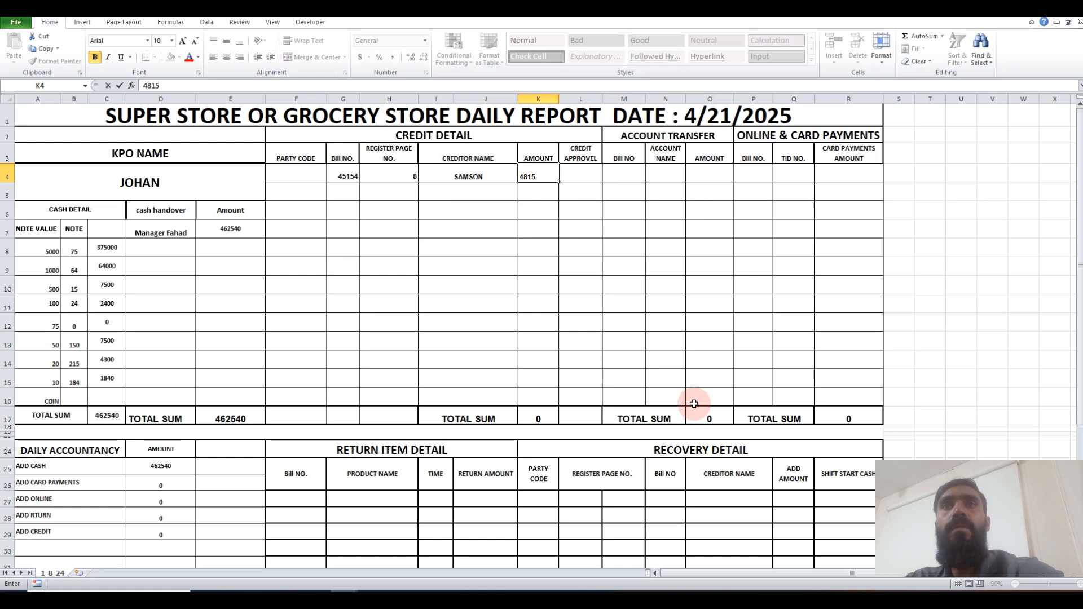
pyautogui.press('Return')
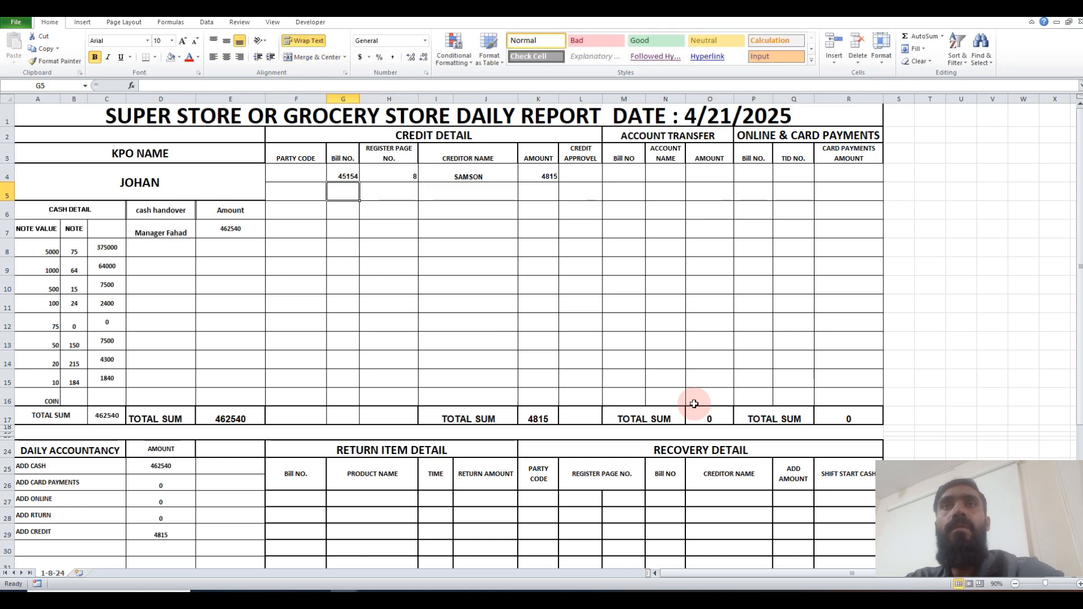
# - Fill the second credit detail row with the bill number, register page number 9, the creditor's name in capitals and an amount of 8541
pyautogui.write('65215')
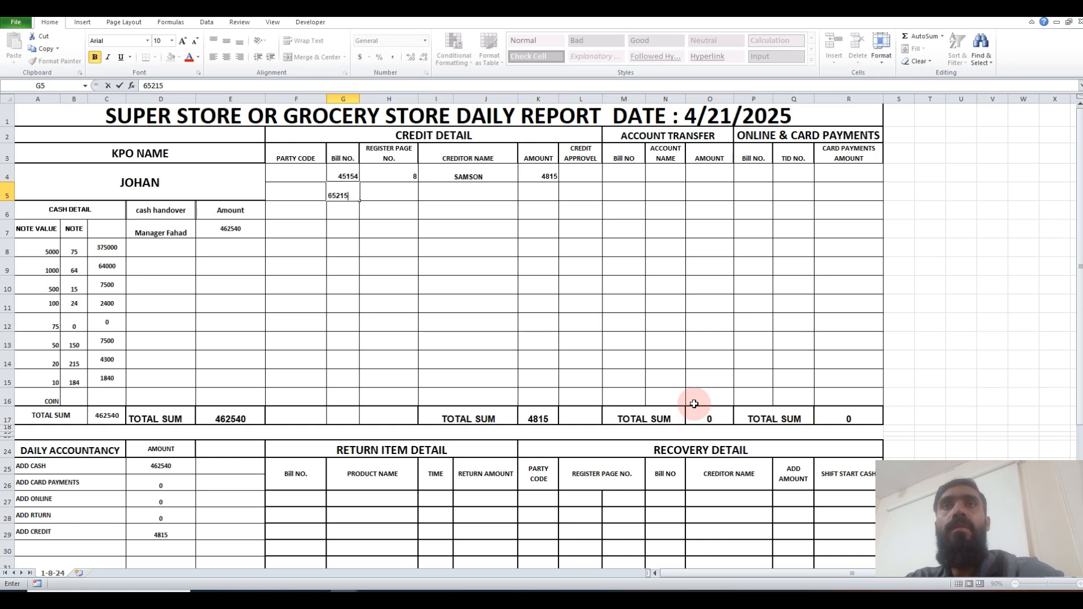
pyautogui.press('Tab')
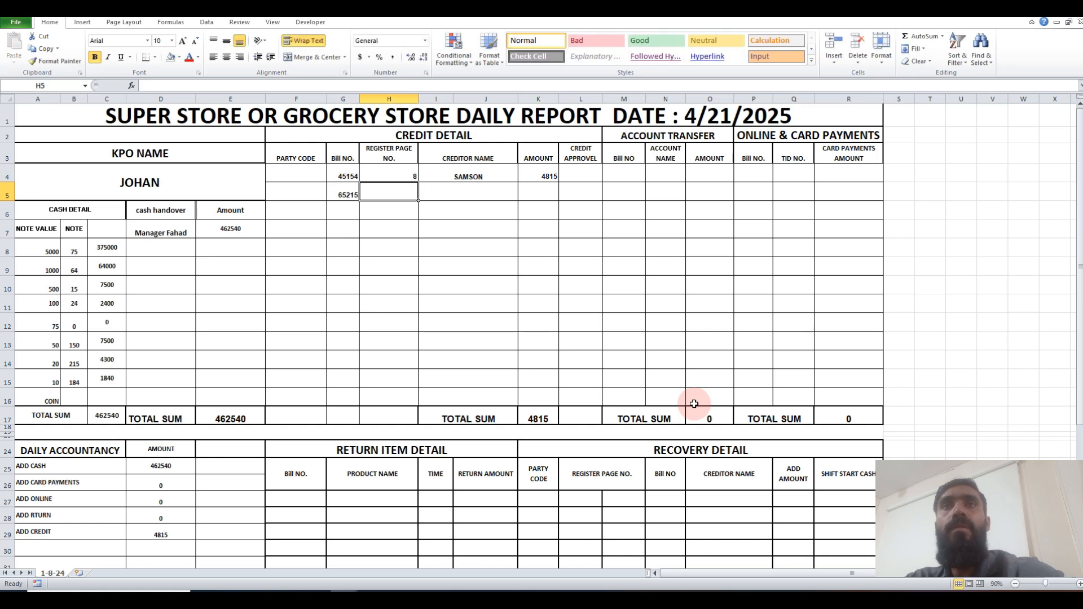
pyautogui.write('9')
pyautogui.press('Tab')
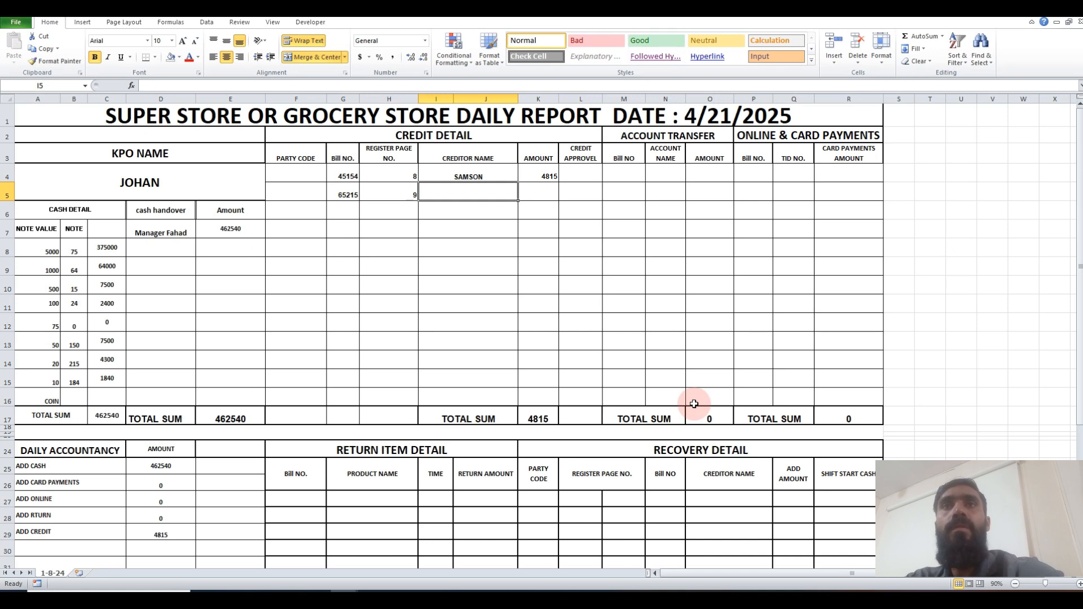
pyautogui.write('DANIEL')
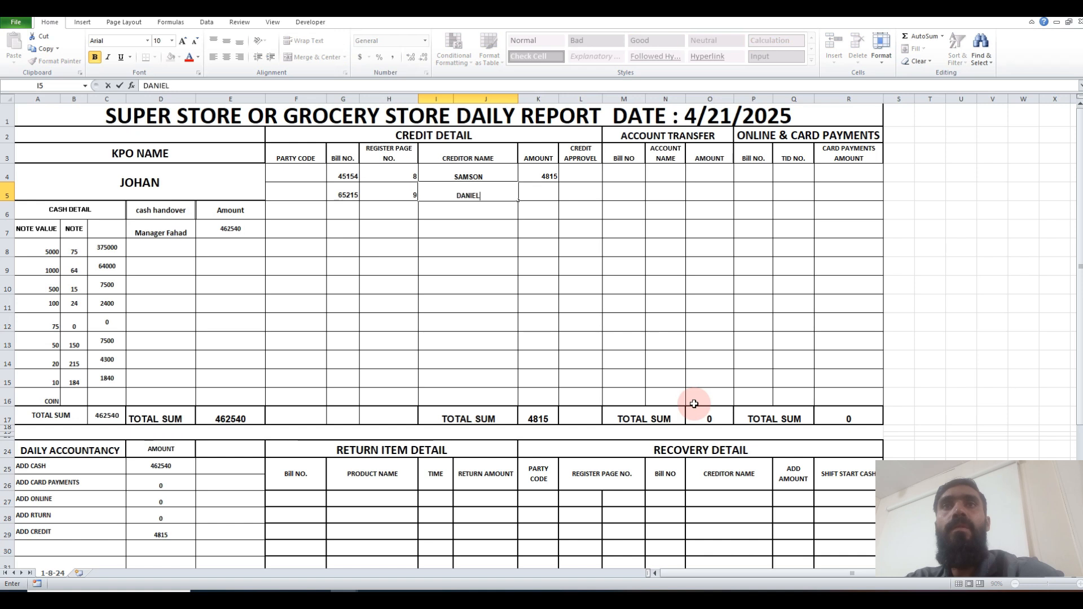
pyautogui.press('Tab')
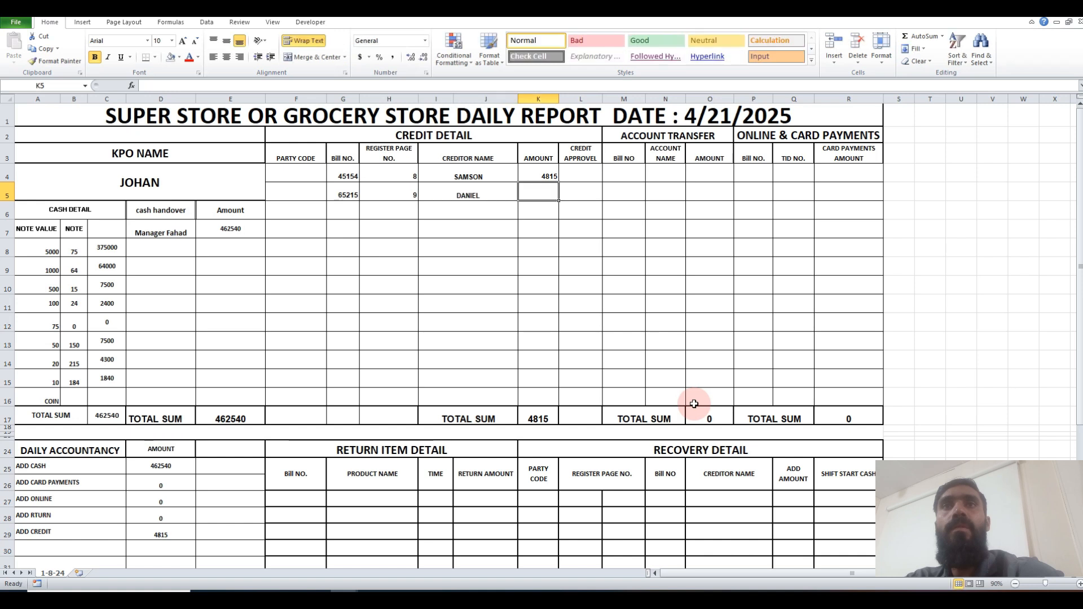
pyautogui.write('8541')
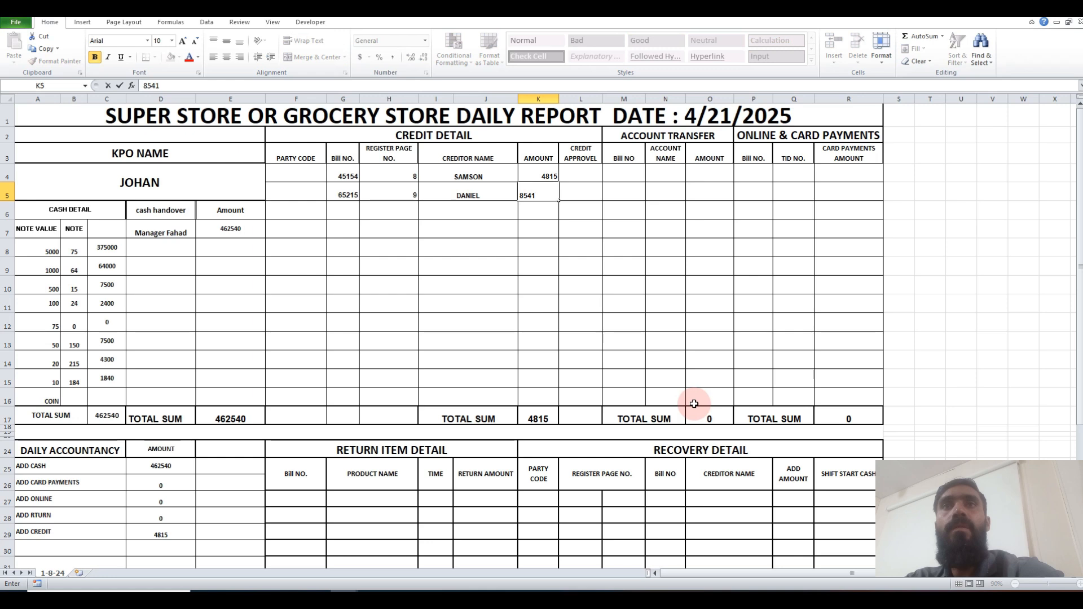
pyautogui.press('Return')
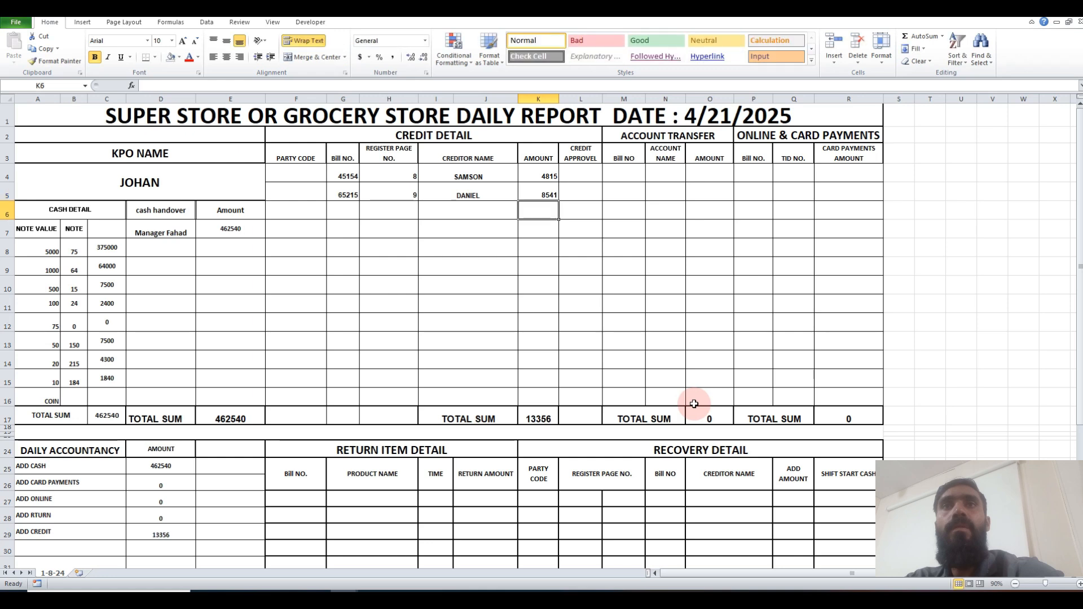
# - Fill the first account transfer row with the bill number, account name ABL and an amount of 15481
pyautogui.click(624, 172)
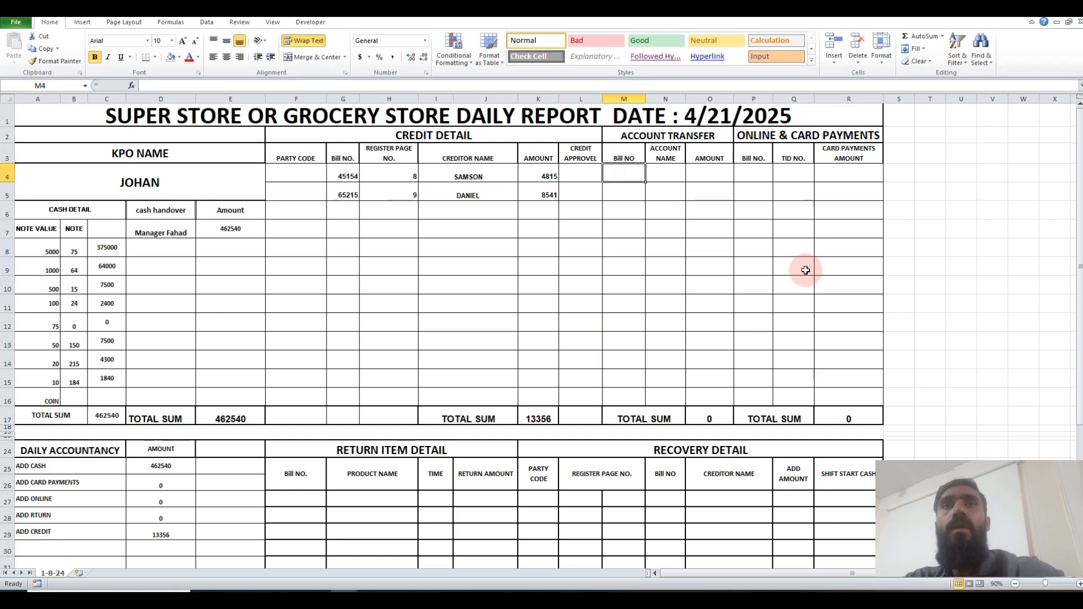
pyautogui.write('15412')
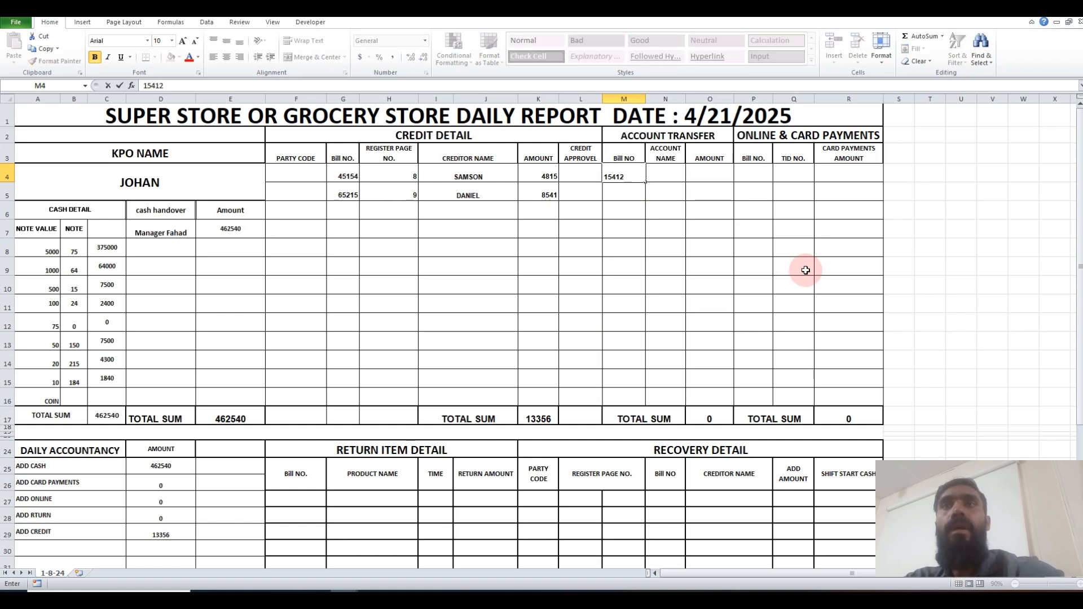
pyautogui.press('Tab')
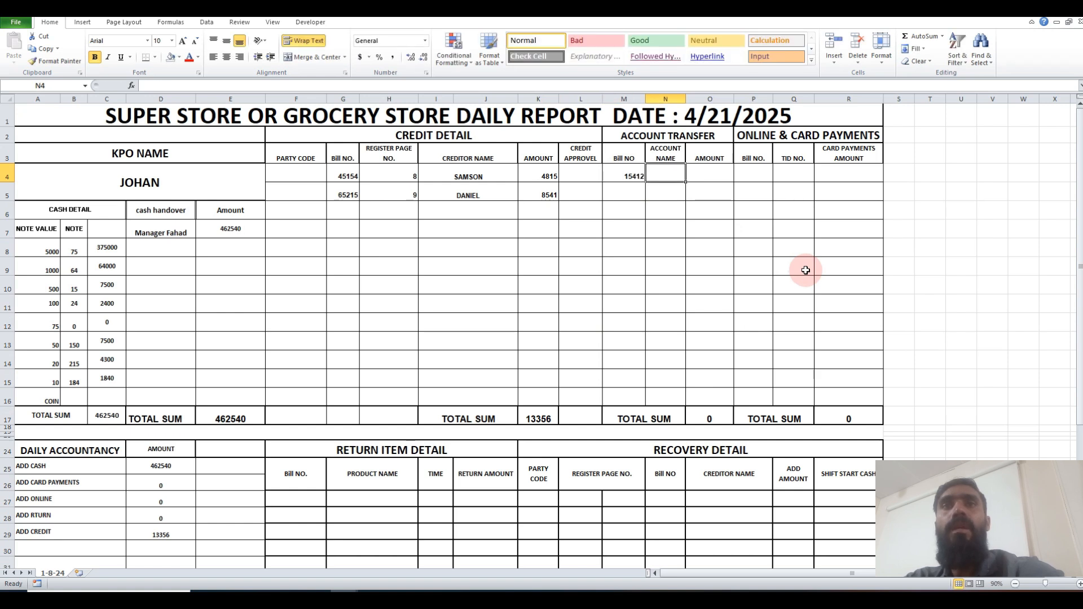
pyautogui.write('AB')
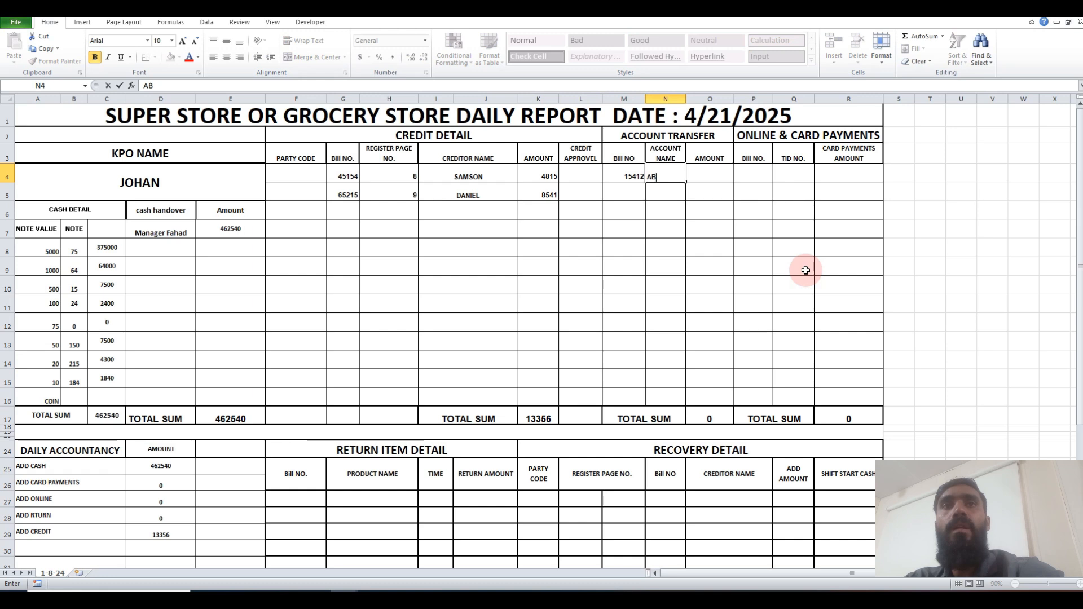
pyautogui.write('L')
pyautogui.press('Tab')
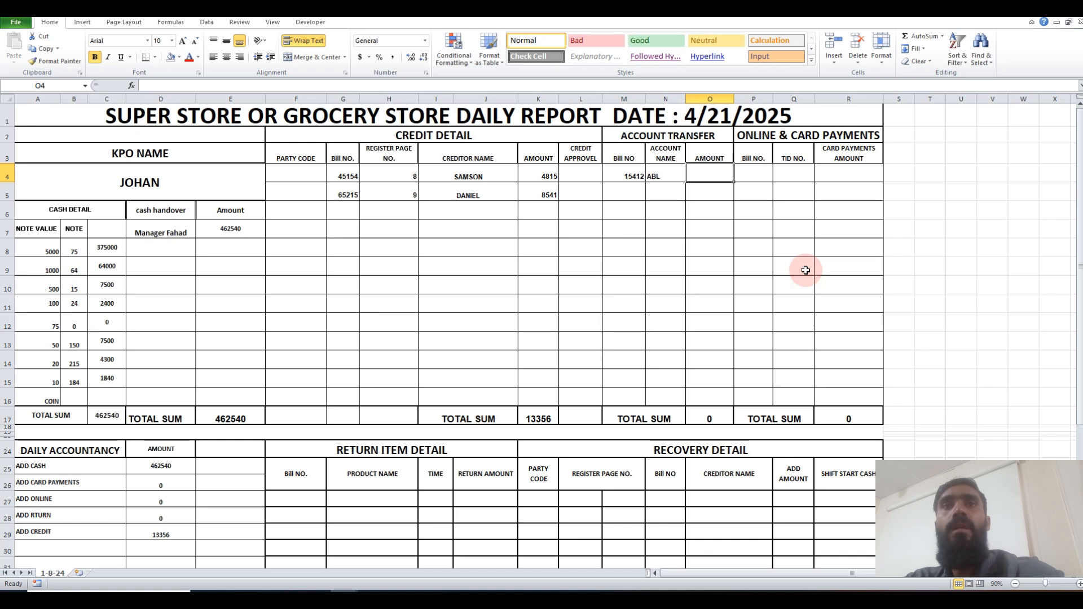
pyautogui.write('15481')
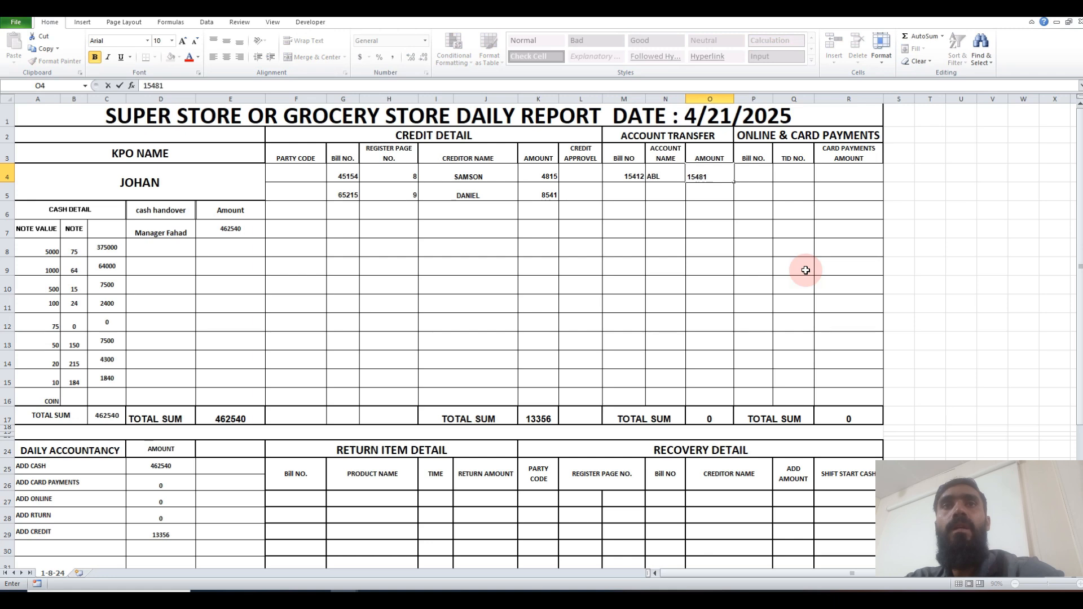
pyautogui.press('Return')
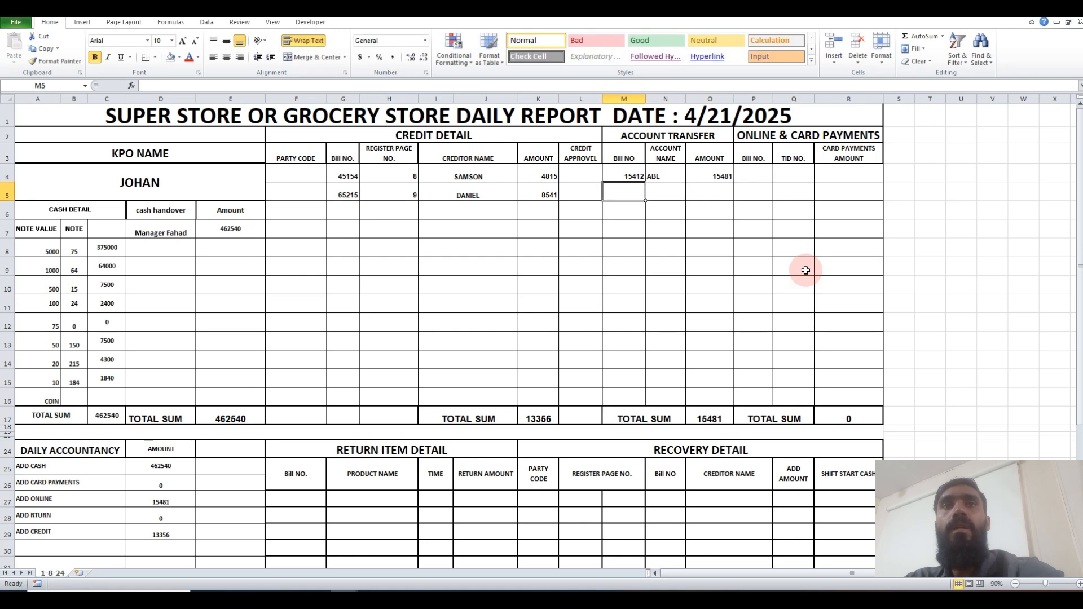
# - Fill the second account transfer row with the bill number, account name MCB and an amount of 25481
pyautogui.write('12514')
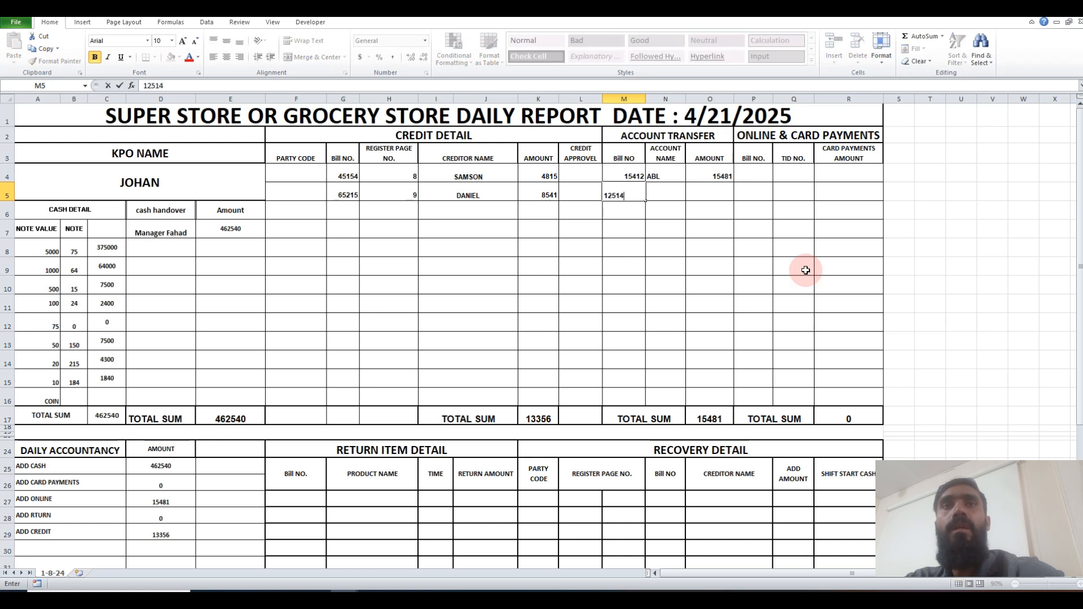
pyautogui.press('Tab')
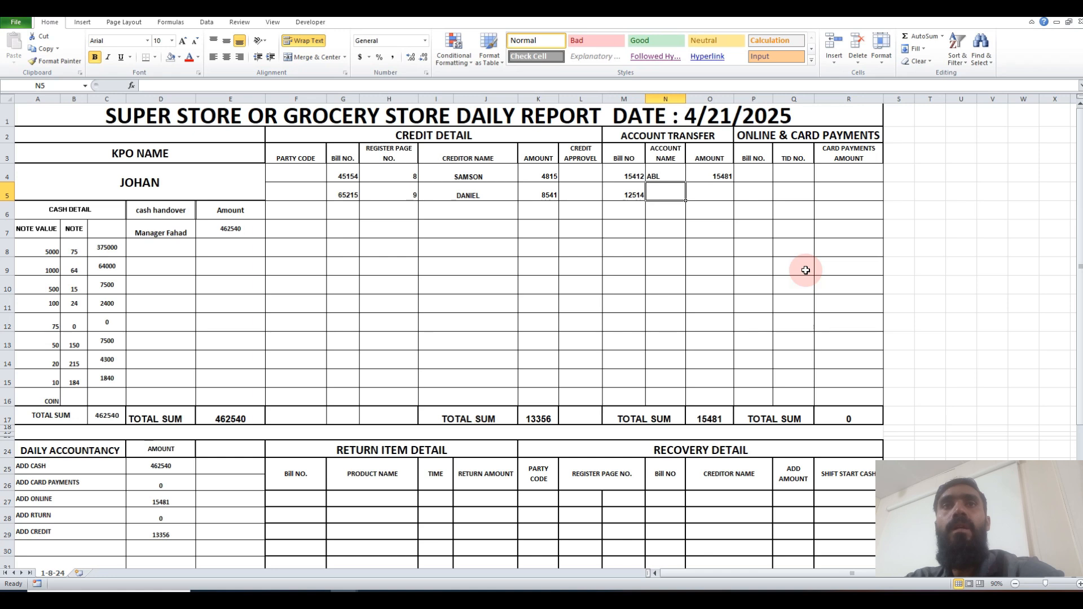
pyautogui.write('MCB')
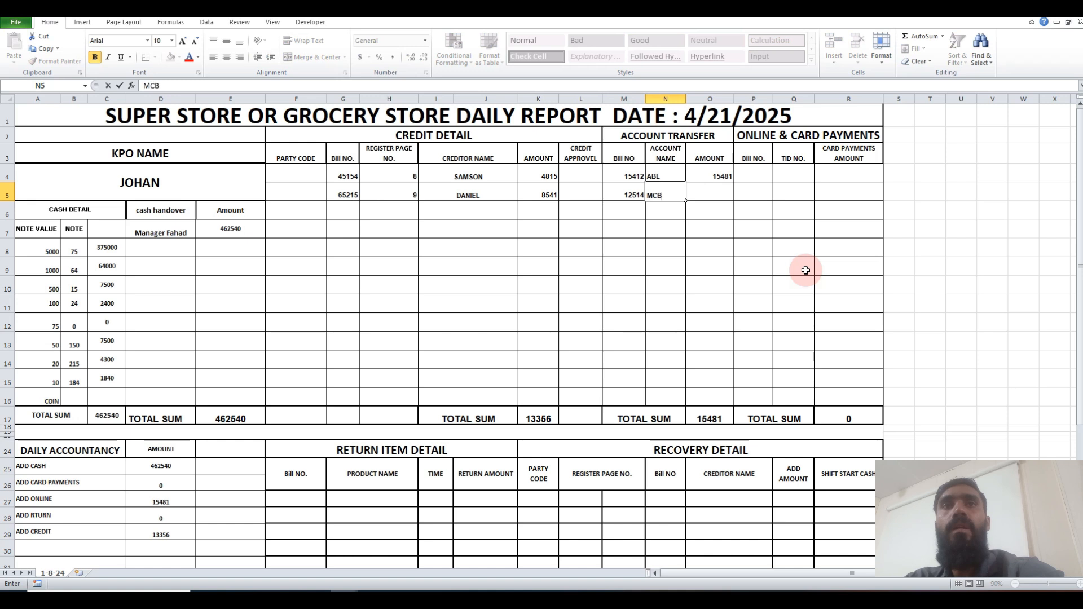
pyautogui.press('Tab')
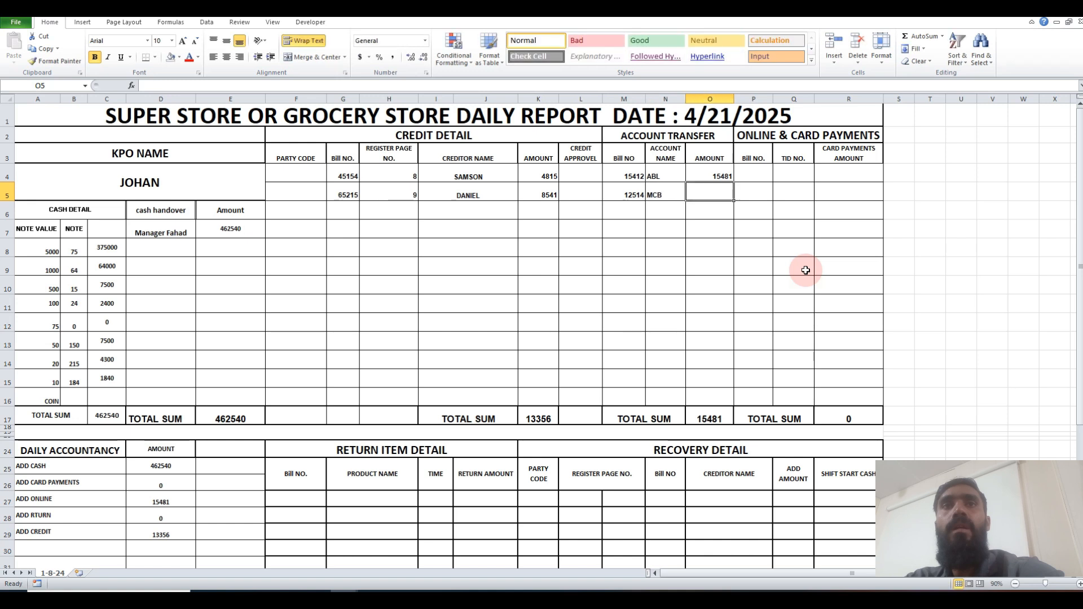
pyautogui.write('25481')
pyautogui.press('Tab')
# - Fill the first online and card payments row with the bill number, the TID number and a card payment amount of 7801
pyautogui.press('Up')
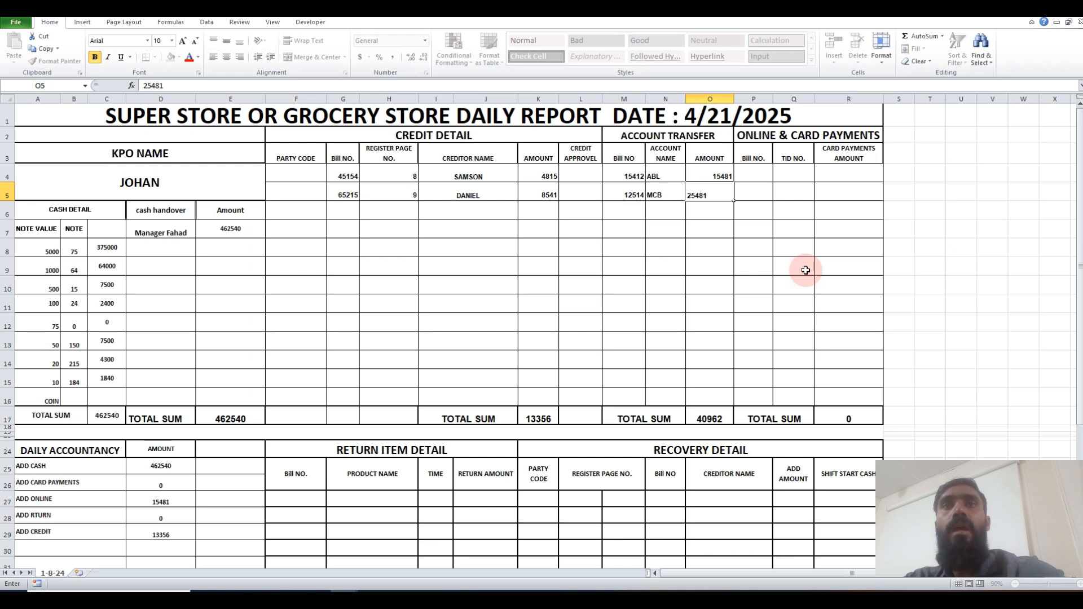
pyautogui.write('15421')
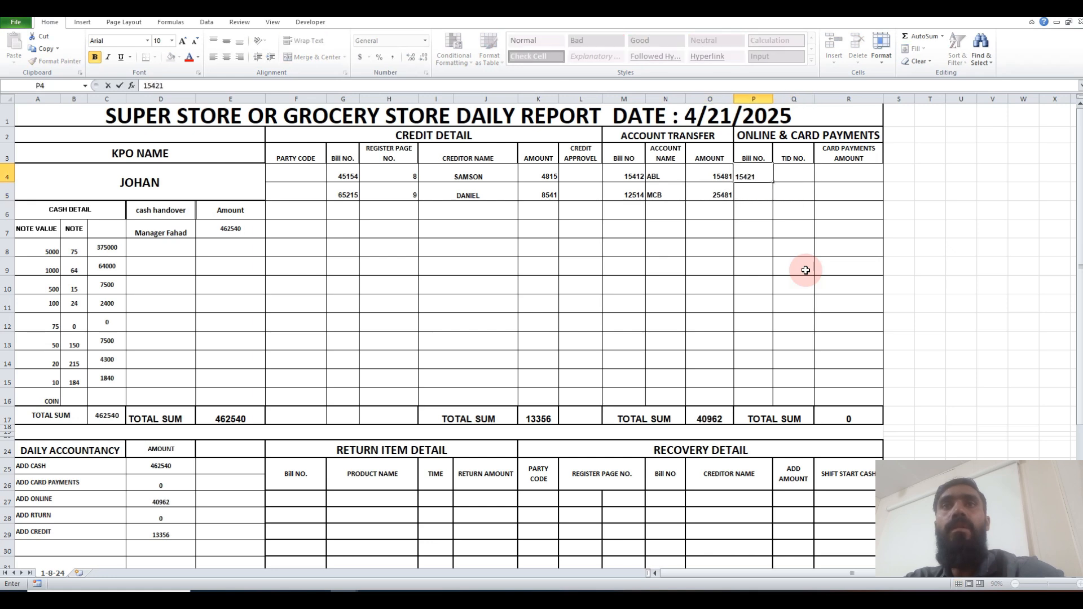
pyautogui.press('Tab')
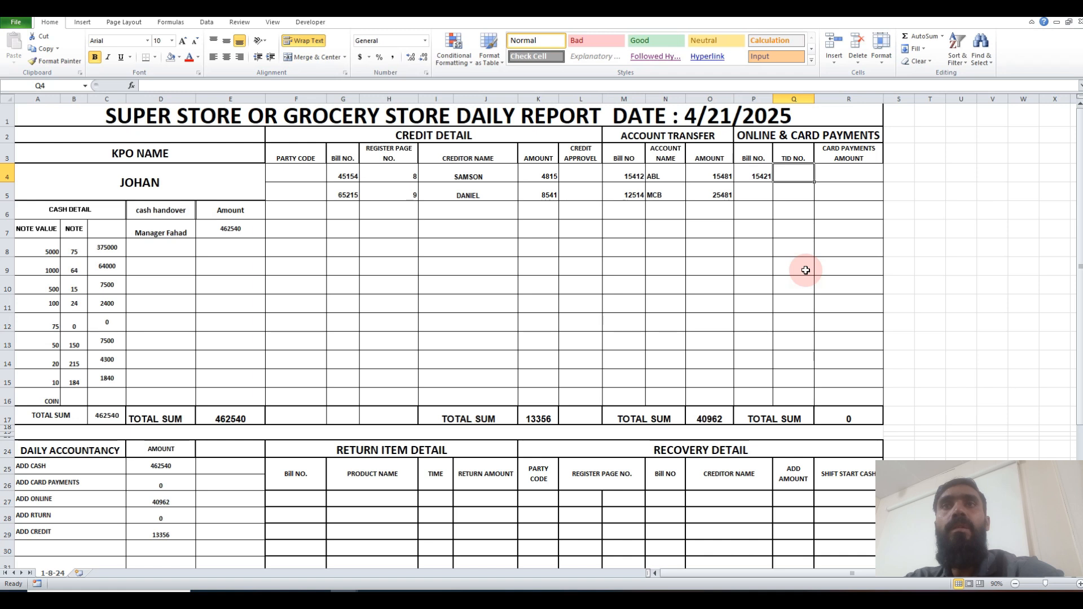
pyautogui.write('45154')
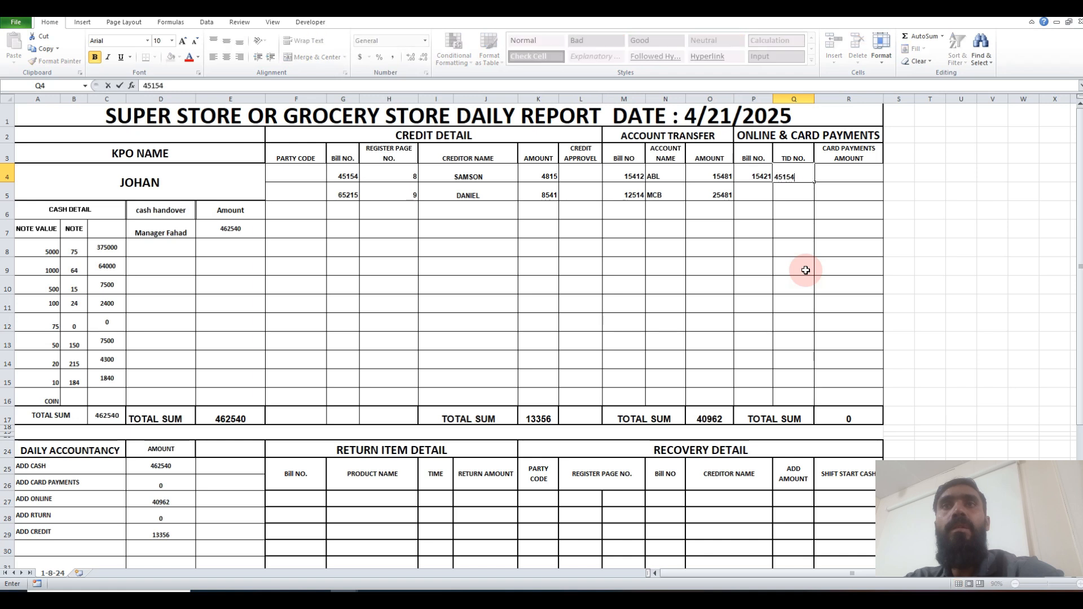
pyautogui.write('415')
pyautogui.press('Tab')
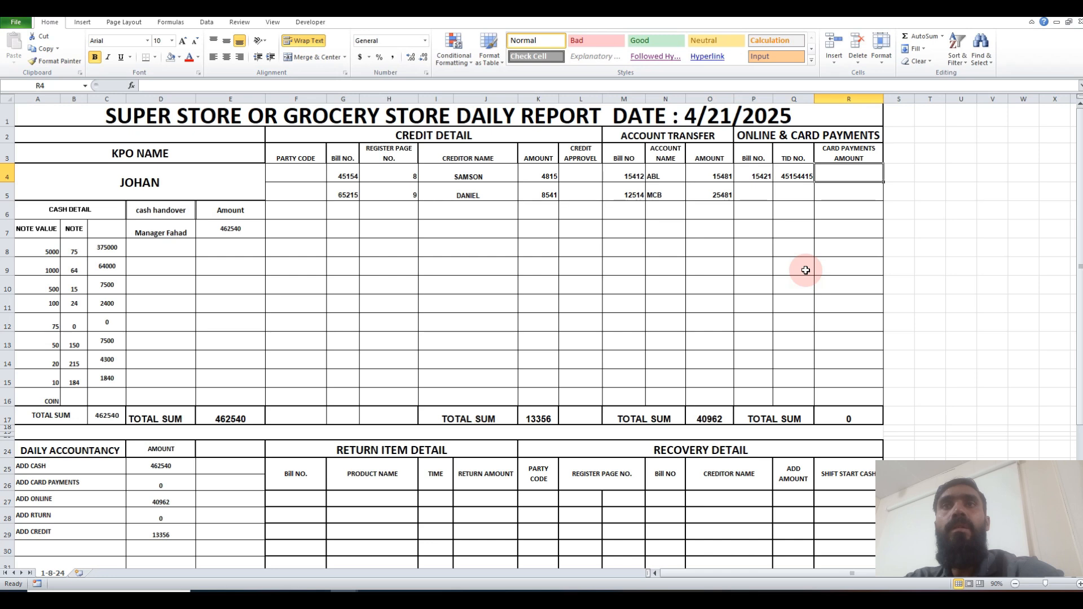
pyautogui.write('78')
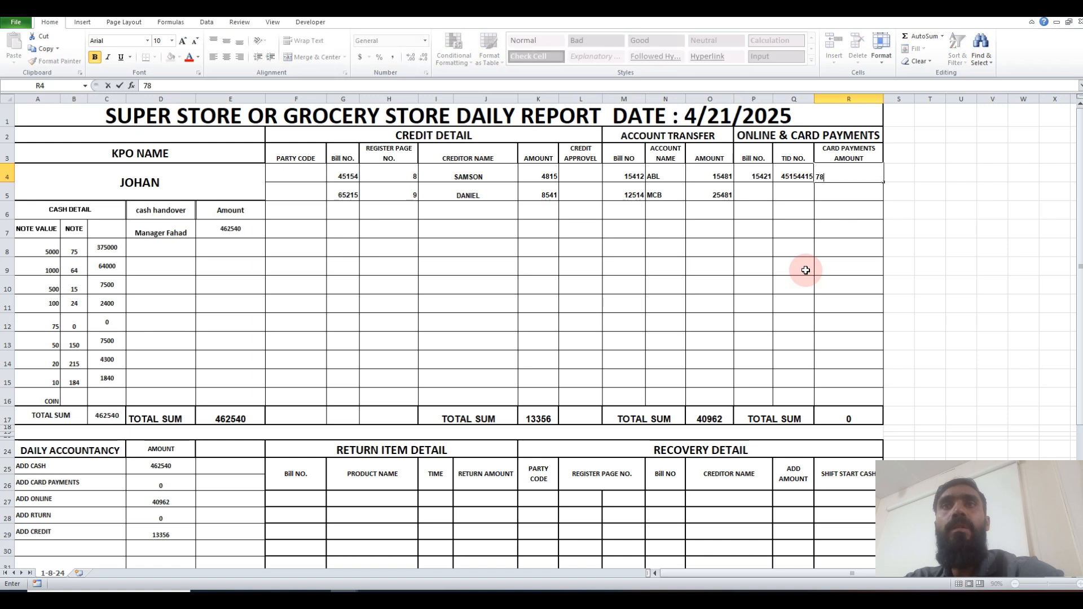
pyautogui.write('01')
pyautogui.press('Return')
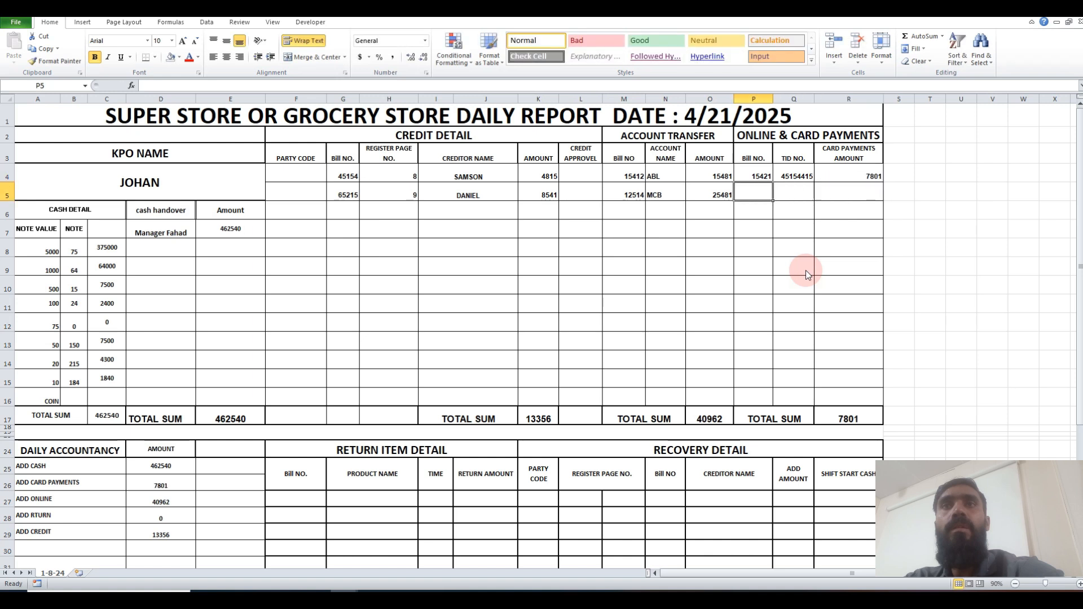
# - Fill the second online and card payments row with the bill number, the TID number and a card payment amount of 15876
pyautogui.write('154')
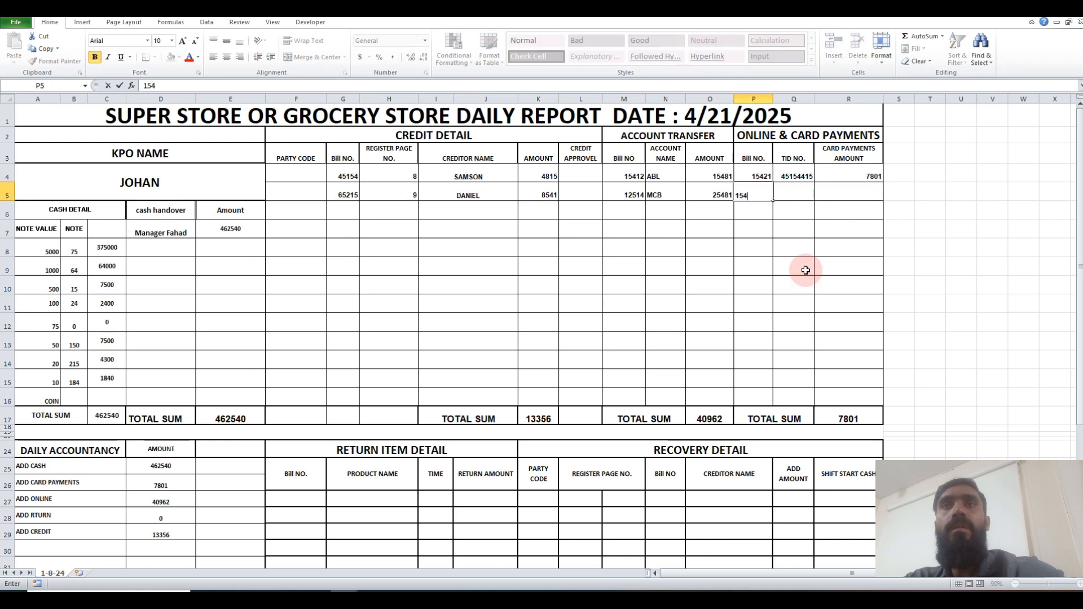
pyautogui.write('82')
pyautogui.press('Tab')
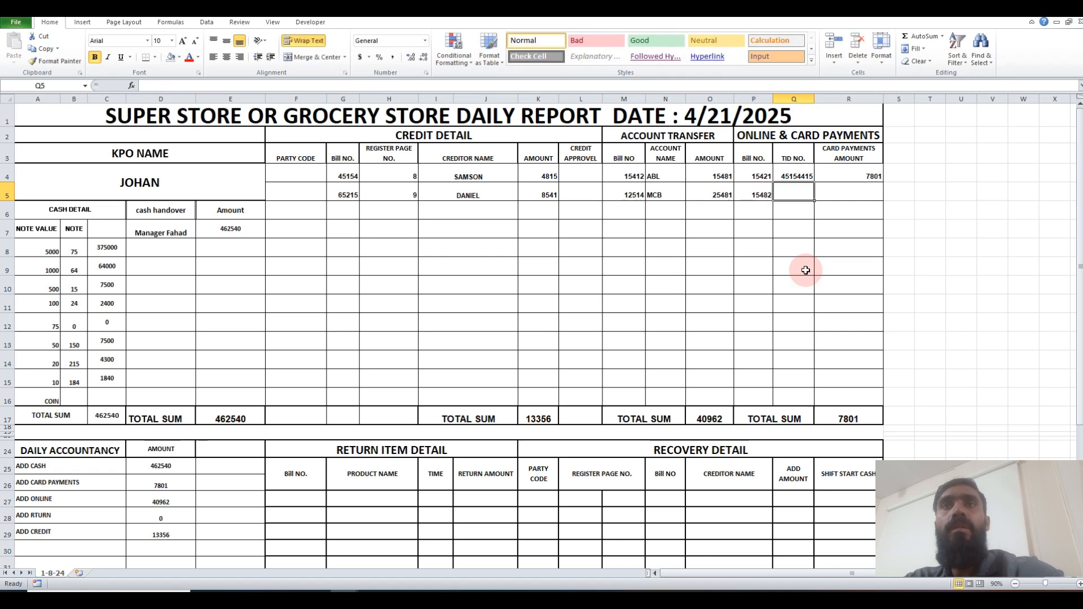
pyautogui.write('65412514')
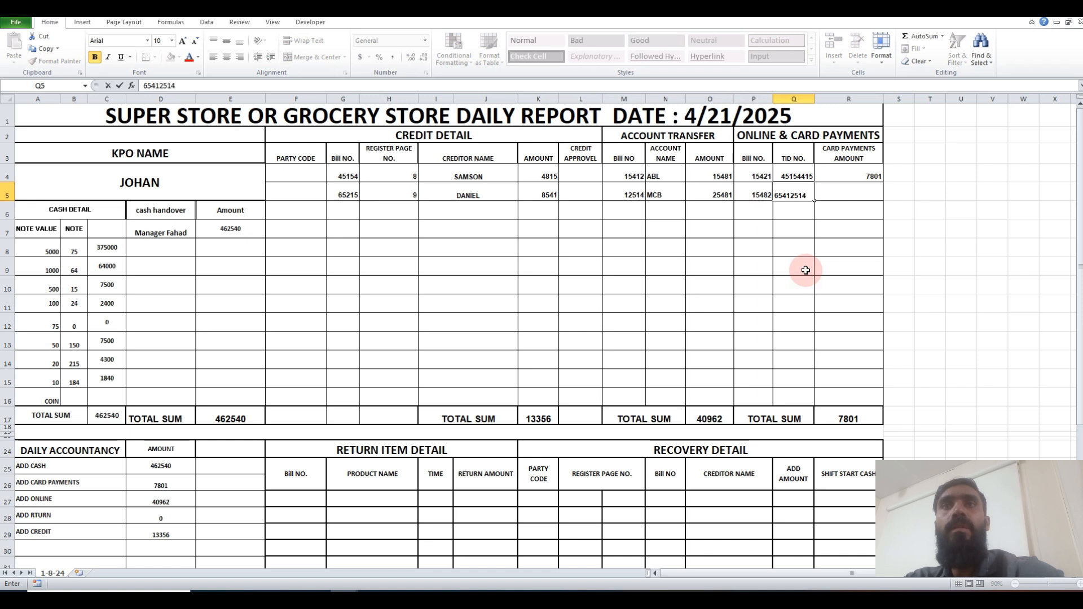
pyautogui.press('Tab')
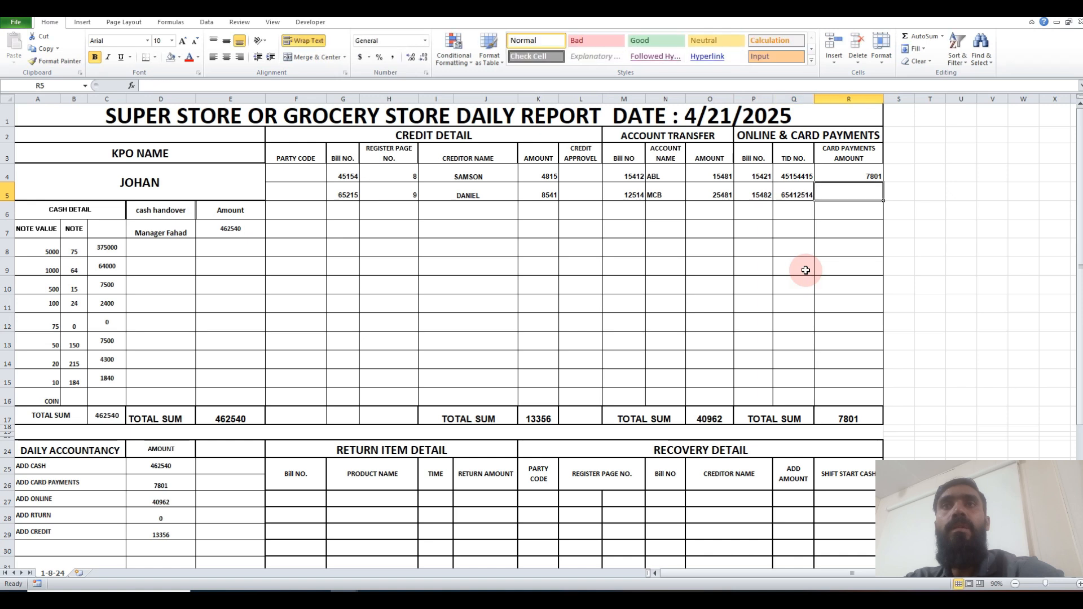
pyautogui.write('15')
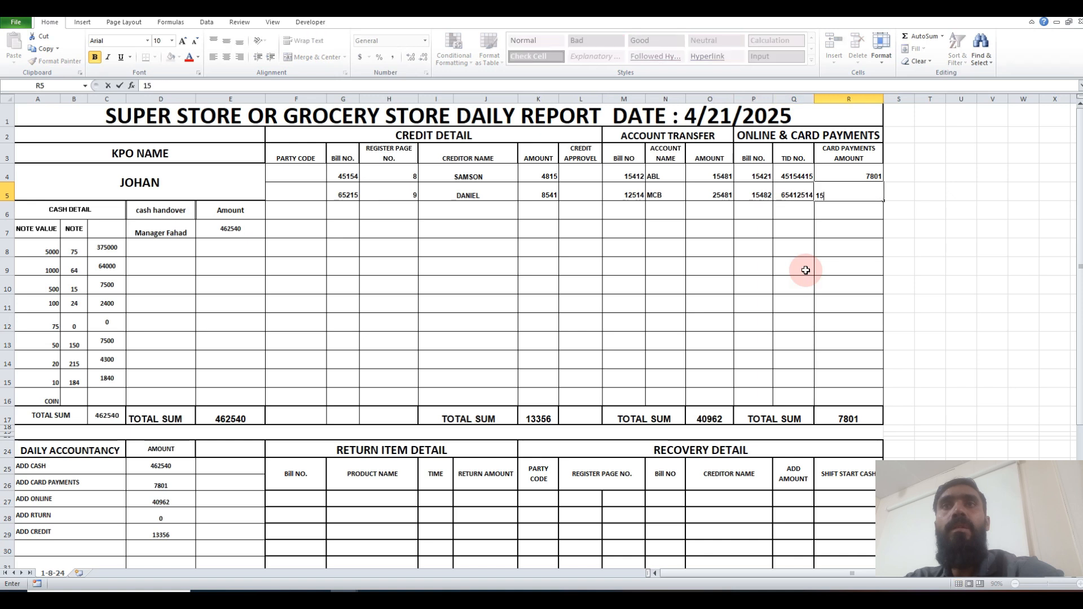
pyautogui.write('876')
pyautogui.press('Return')
# - Start the first return item row with the bill number and the product name SHAMPOO
pyautogui.scroll(-1, 628, 307)
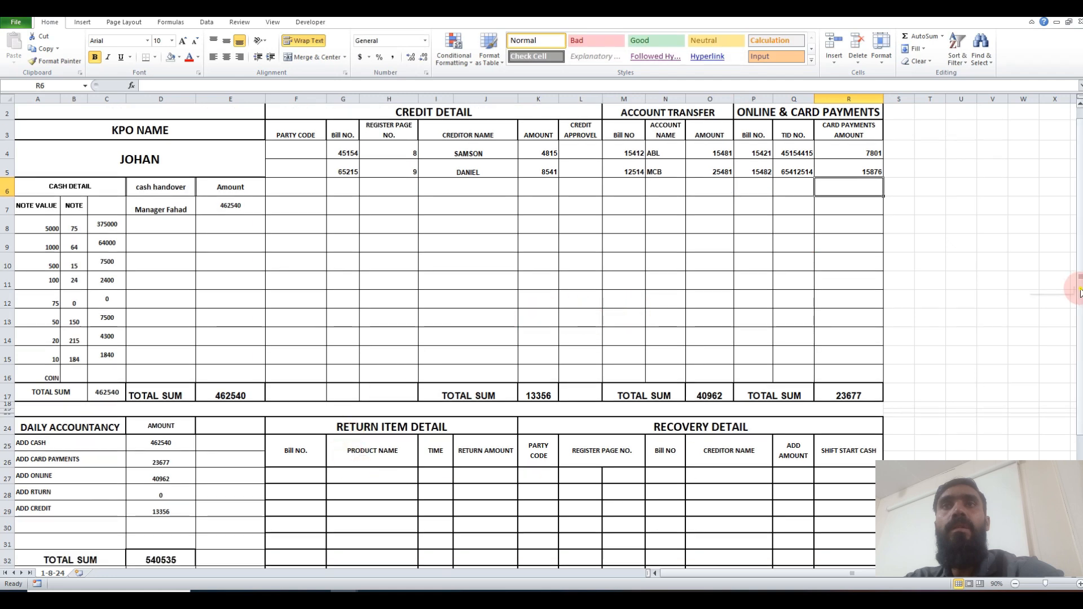
pyautogui.moveTo(1079, 291); pyautogui.dragTo(1078, 295)
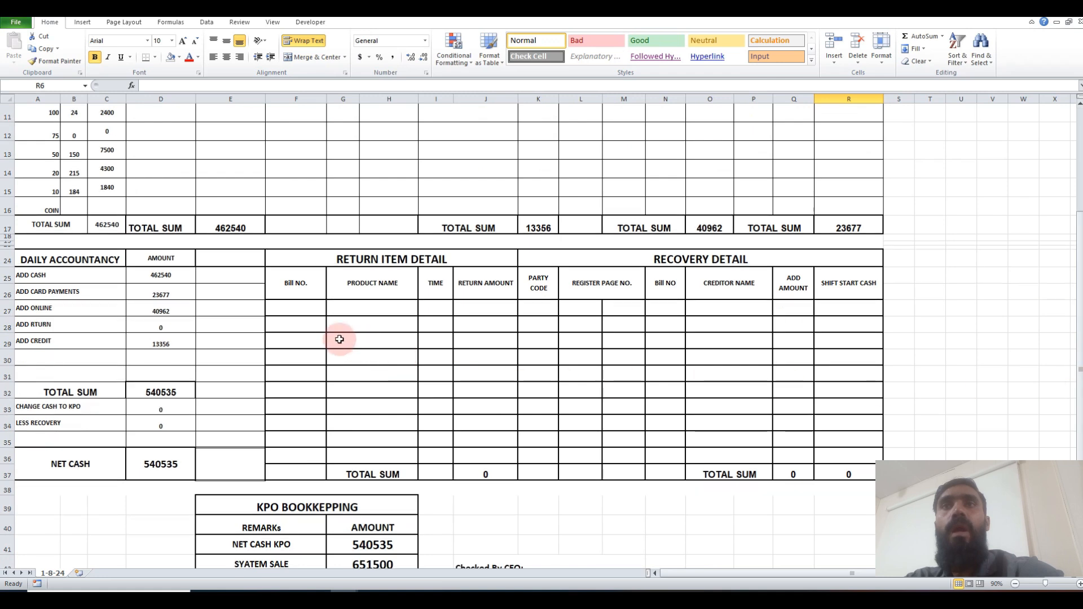
pyautogui.click(291, 305)
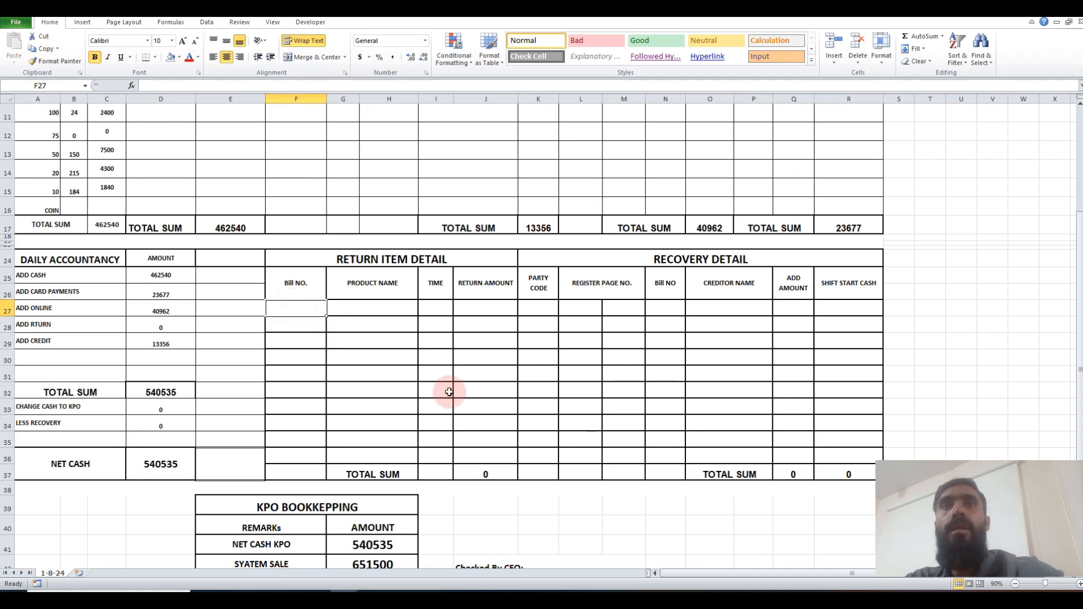
pyautogui.write('45141')
pyautogui.press('Tab')
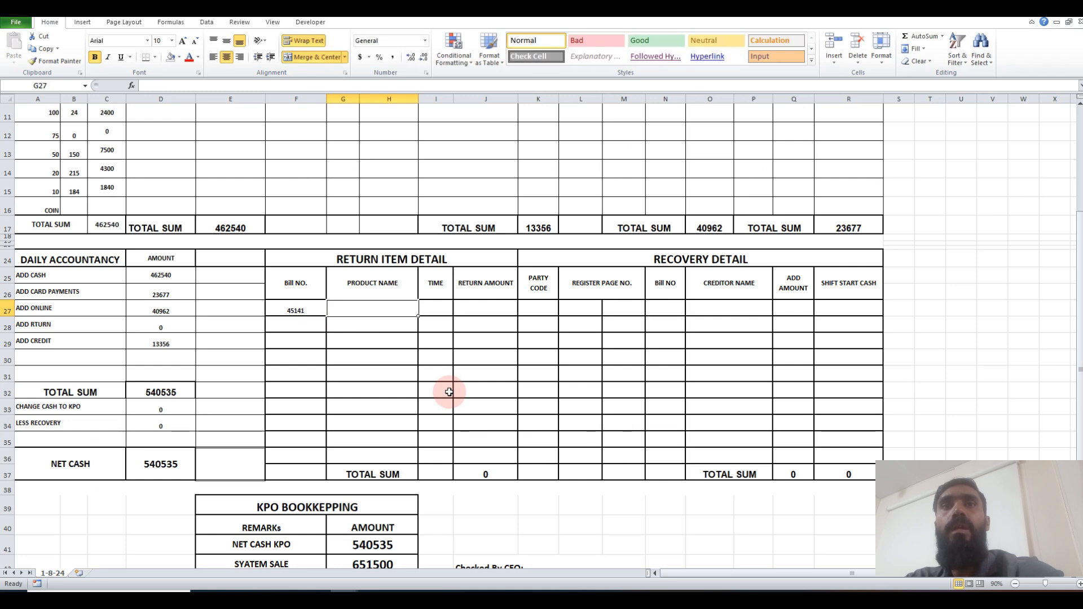
pyautogui.write('SM')
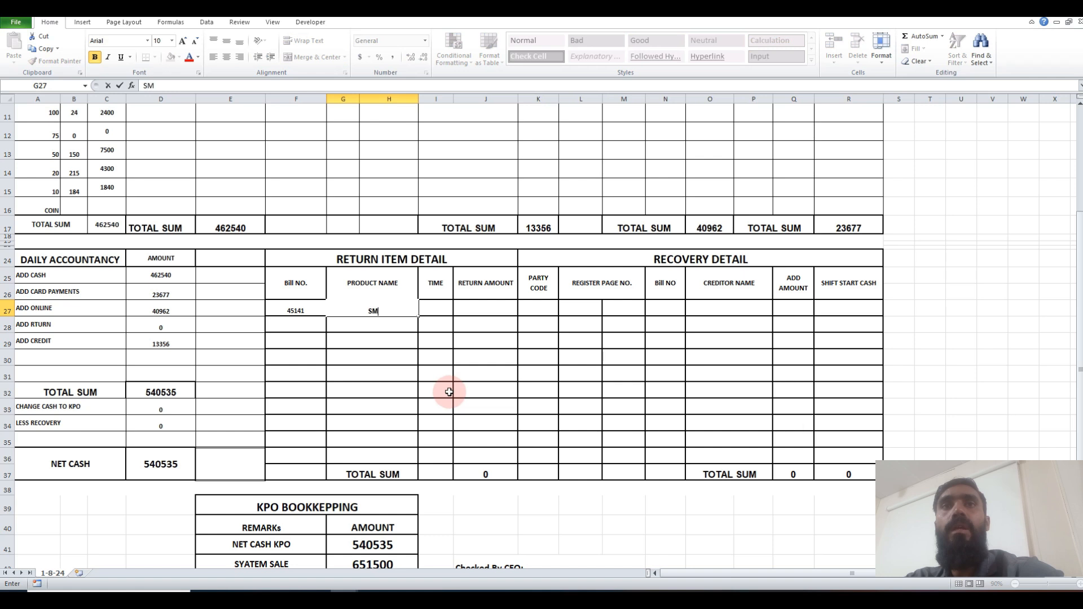
pyautogui.press('BackSpace')
pyautogui.write('HAMPOO')
pyautogui.press('Tab')
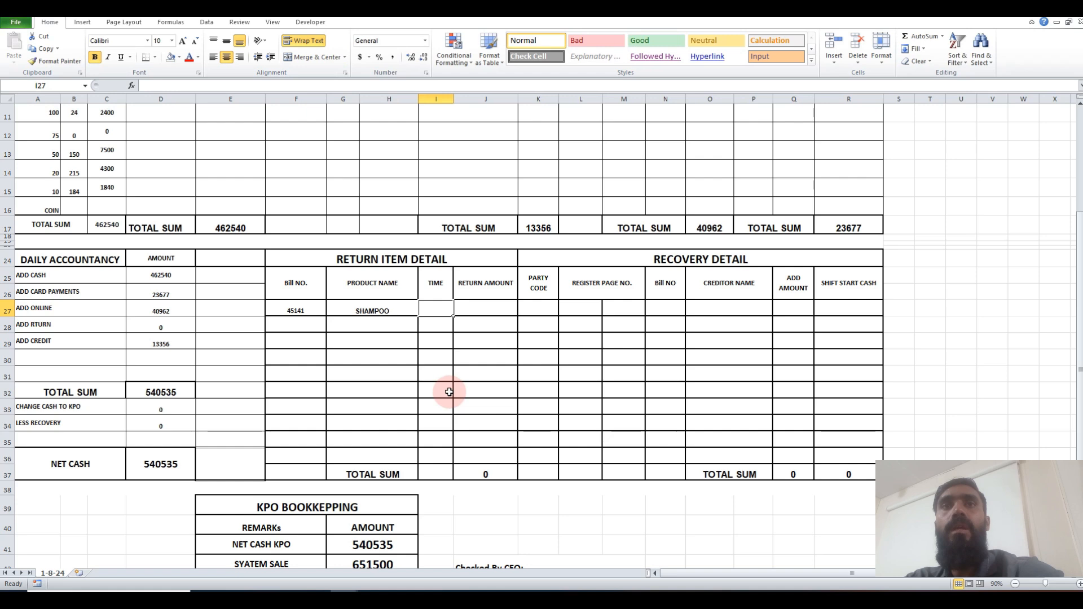
# - Complete the SHAMPOO return row with the time 9:40 and a return amount of 8457
pyautogui.write('9')
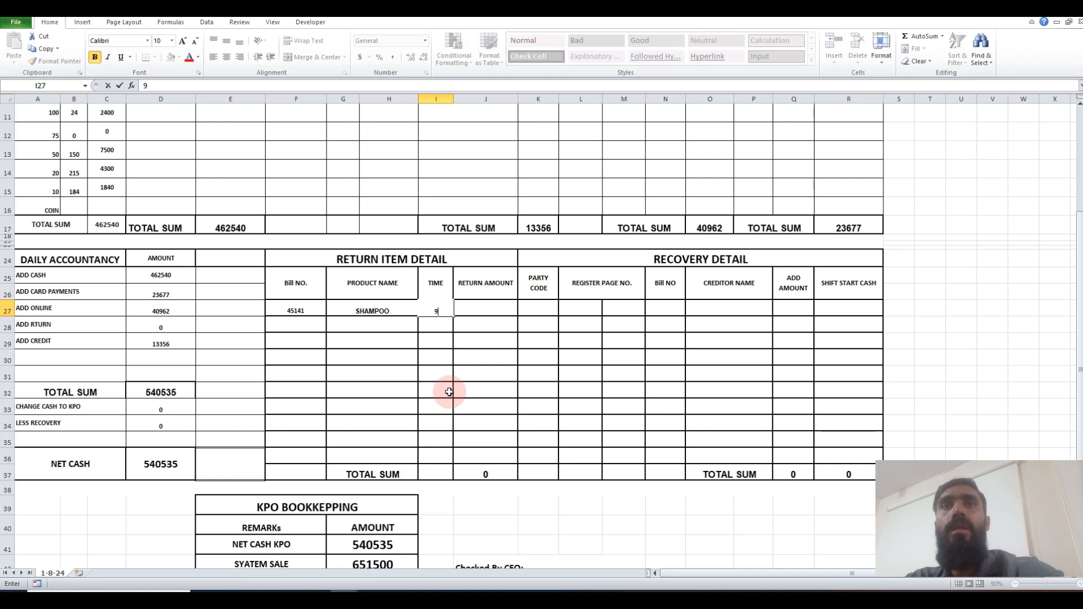
pyautogui.write(':40')
pyautogui.press('Tab')
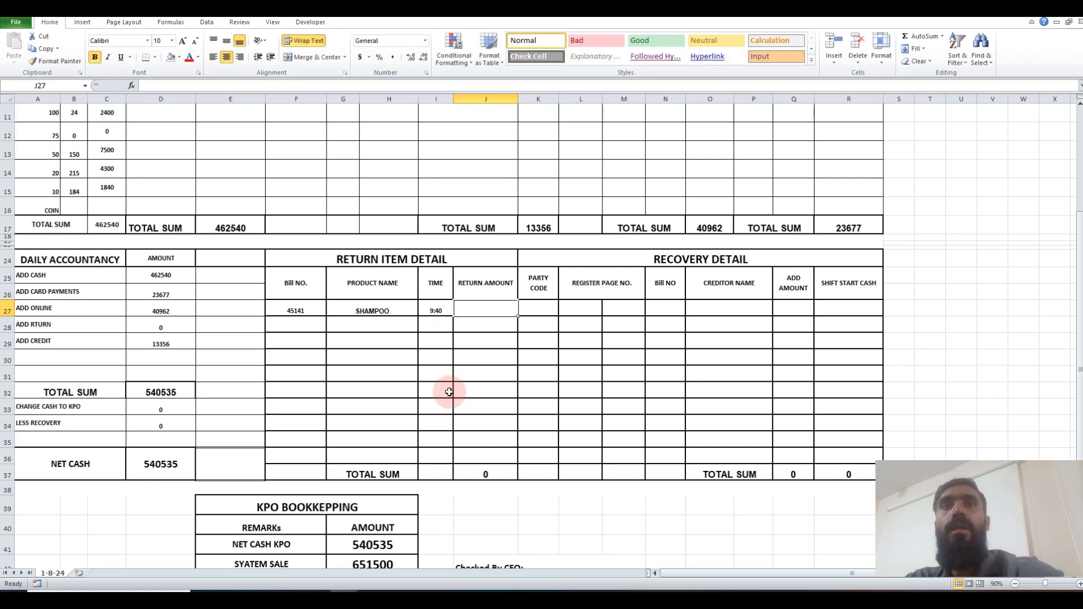
pyautogui.press('Left')
pyautogui.press('F2')
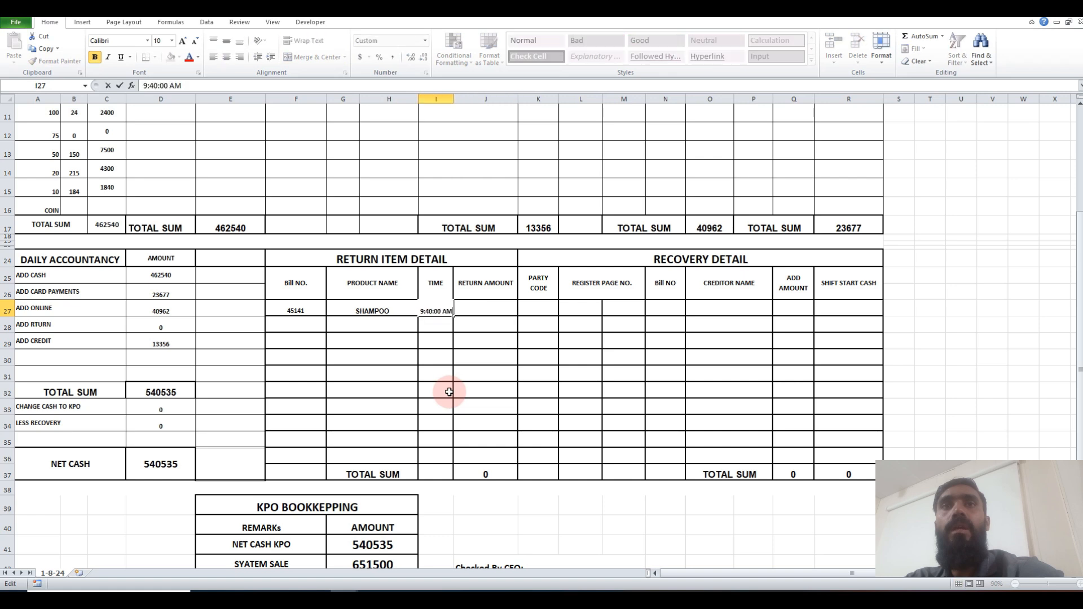
pyautogui.press('Return')
pyautogui.press('Up')
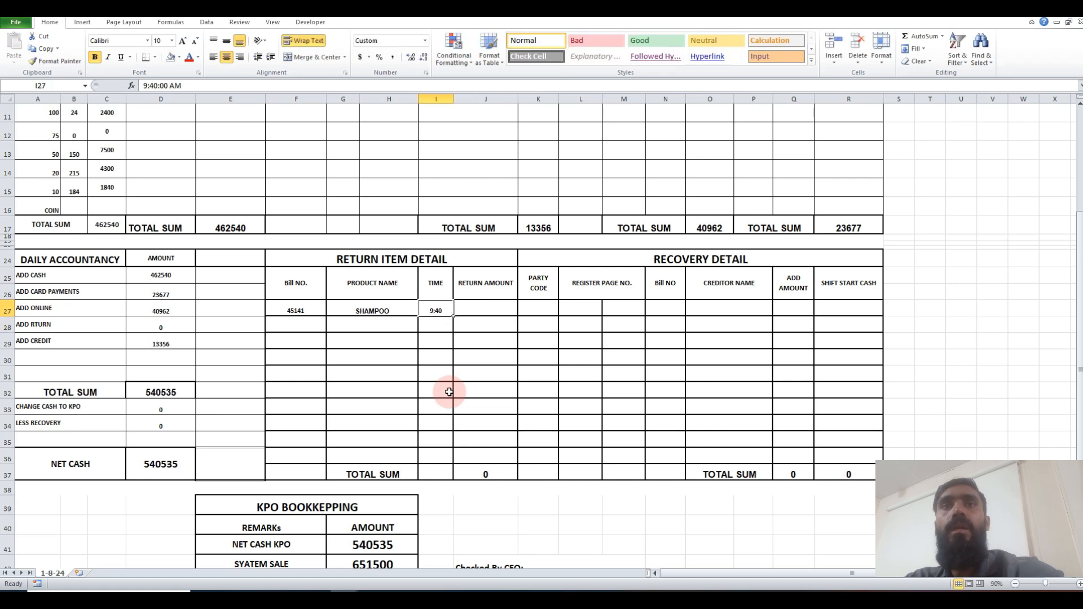
pyautogui.press('Right')
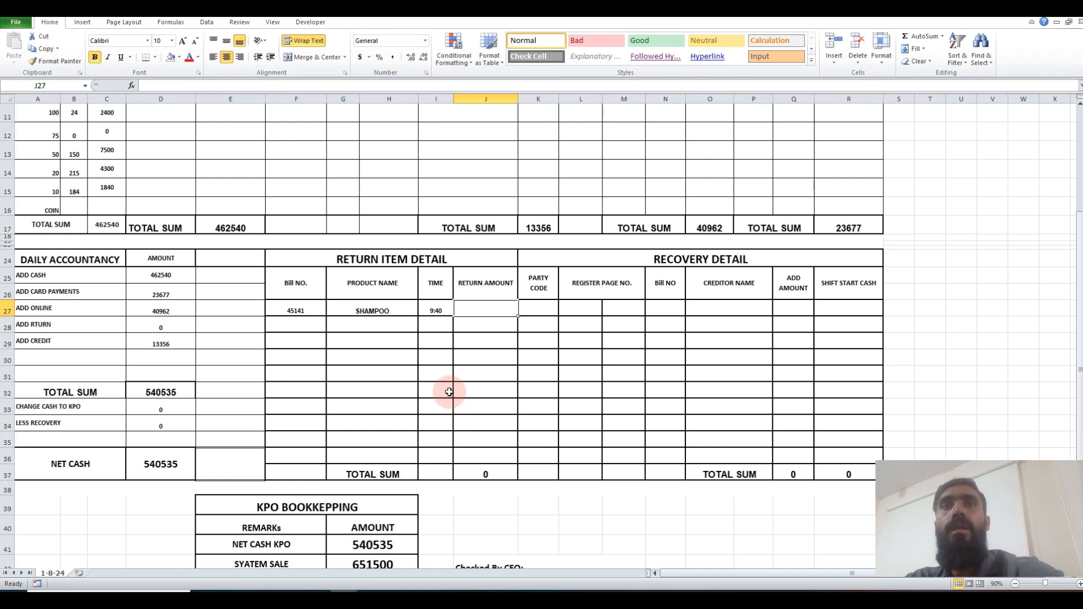
pyautogui.write('8457')
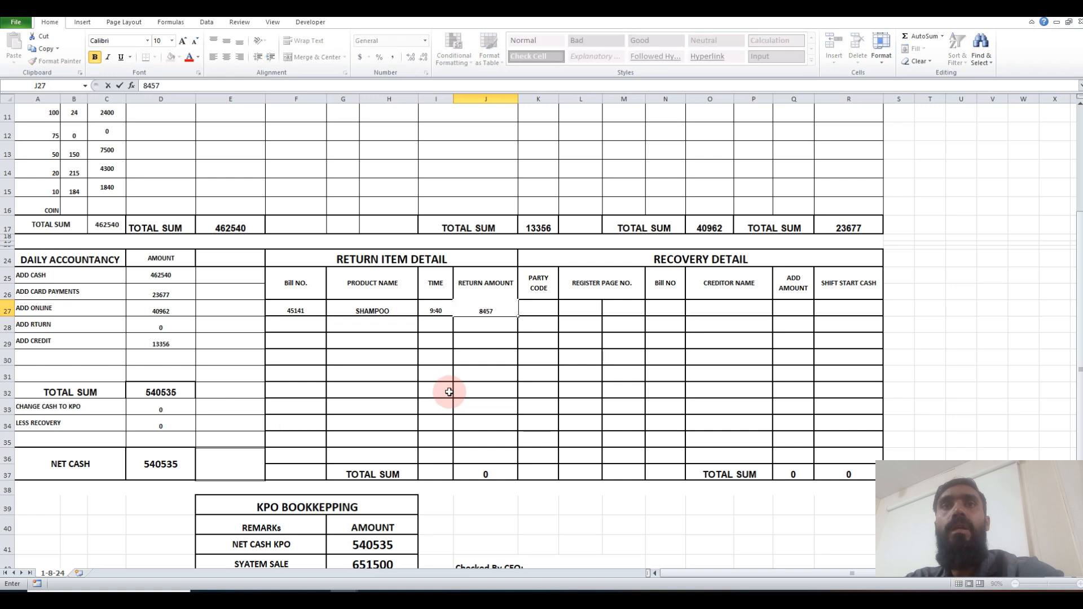
pyautogui.press('Tab')
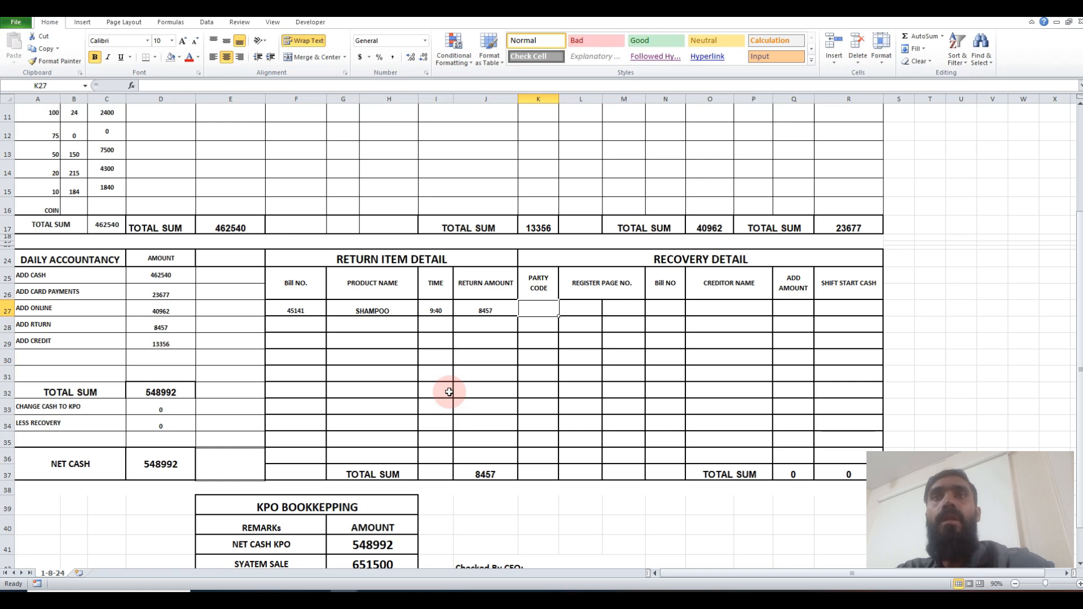
# - Start the first recovery row with the party code, 6 in both register page number cells, and the bill number
pyautogui.write('4581')
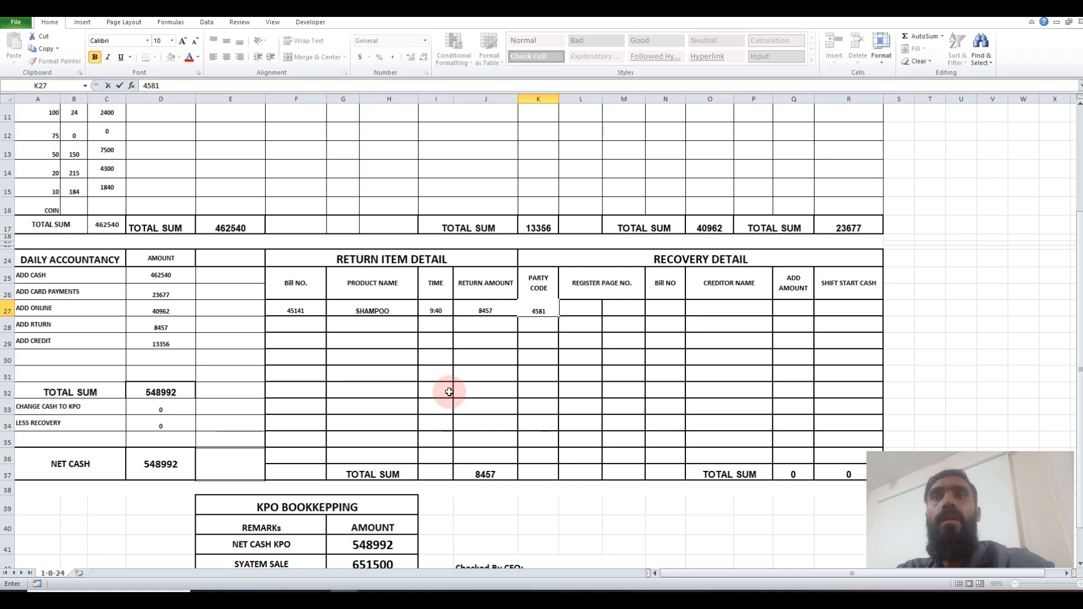
pyautogui.press('Tab')
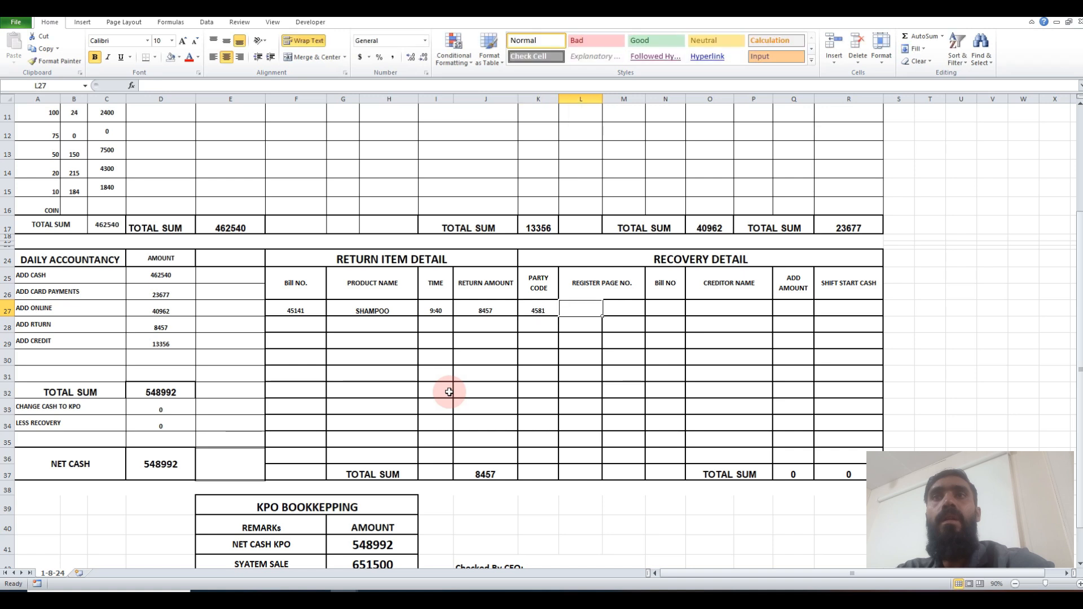
pyautogui.write('6')
pyautogui.press('Tab')
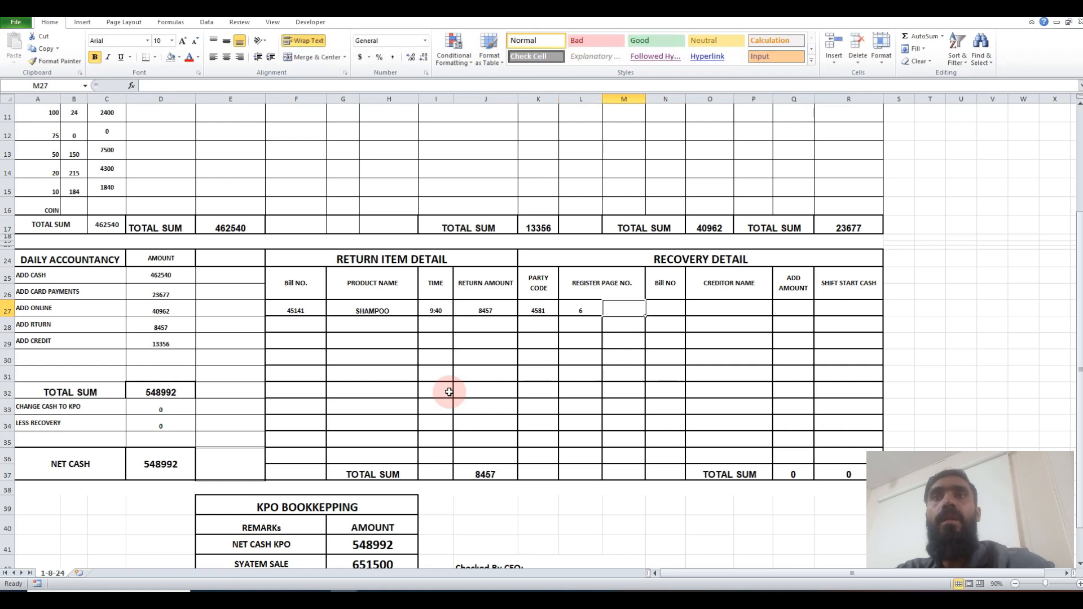
pyautogui.write('6')
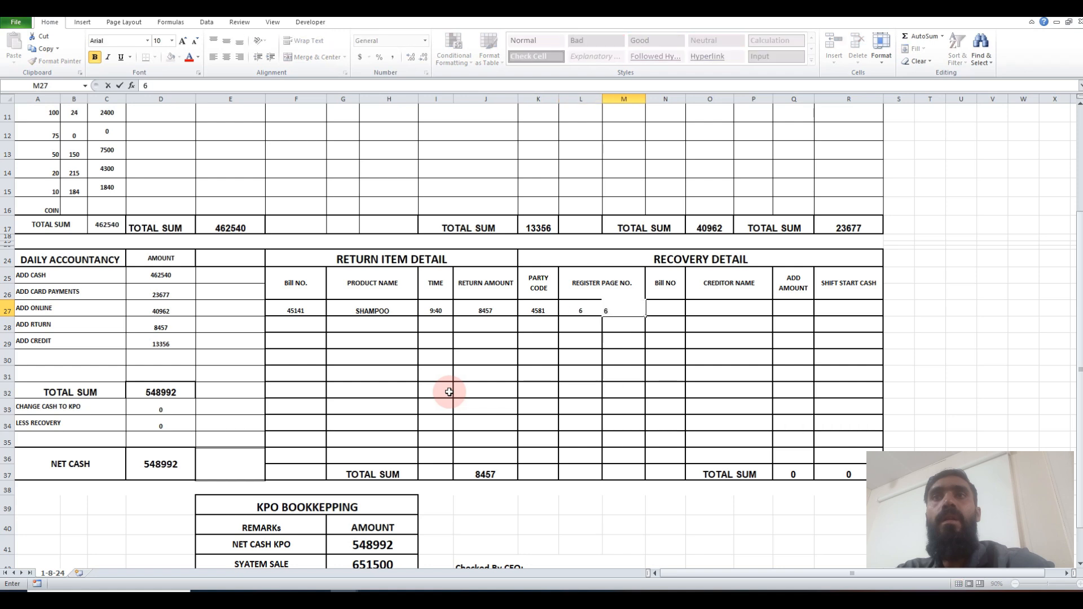
pyautogui.press('Tab')
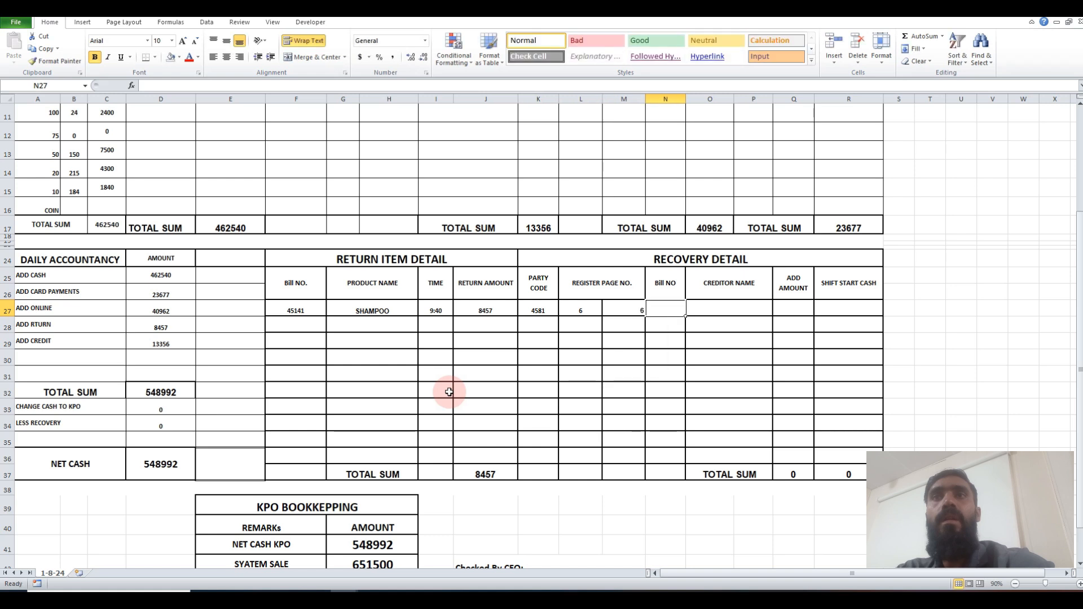
pyautogui.write('15')
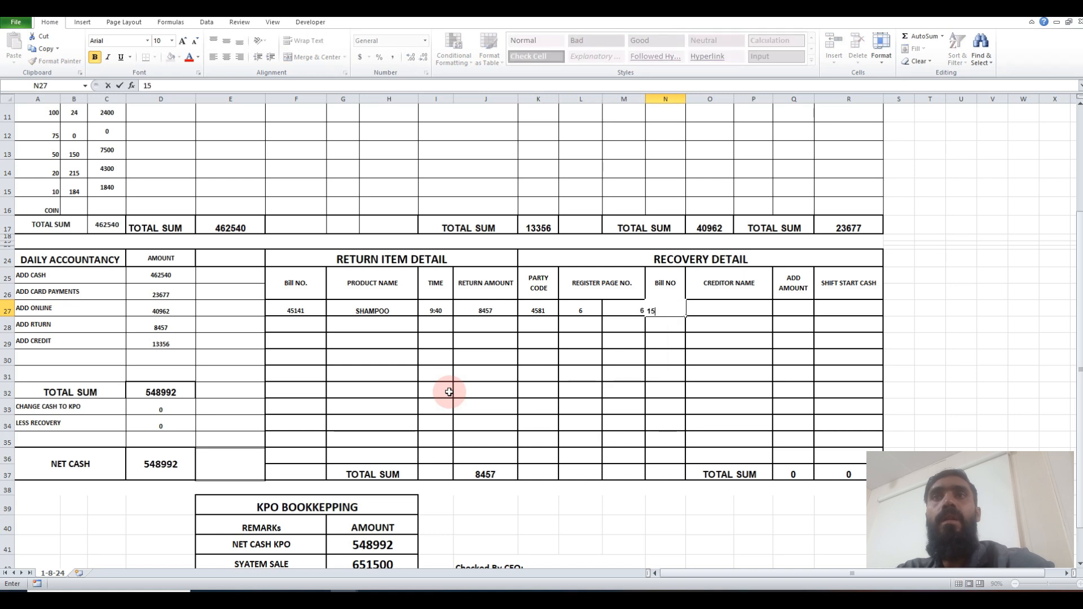
pyautogui.write('241')
pyautogui.press('Tab')
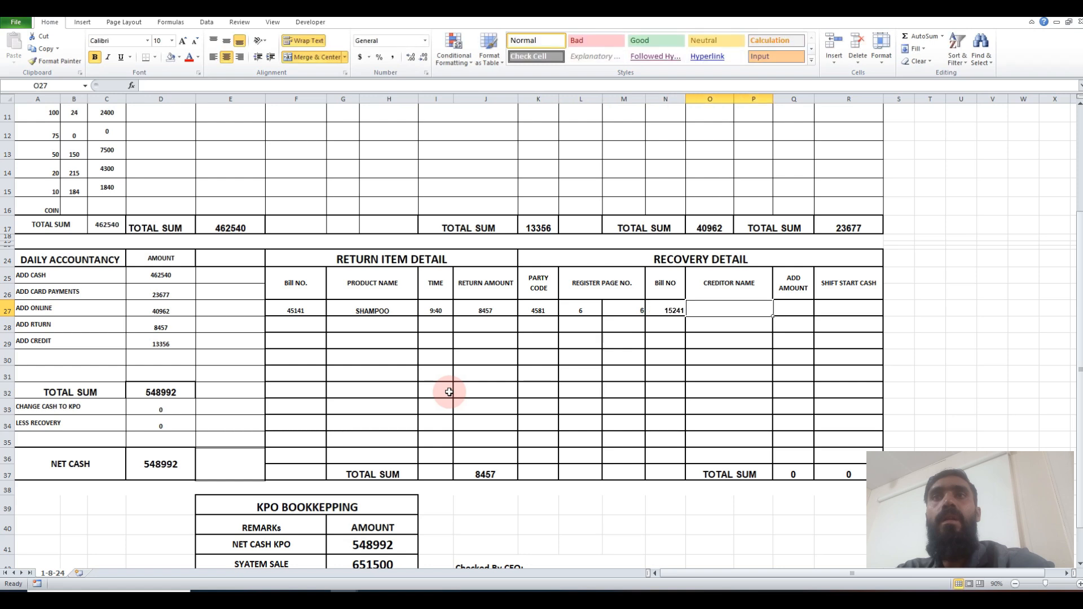
pyautogui.press('Left')
pyautogui.press('Left')
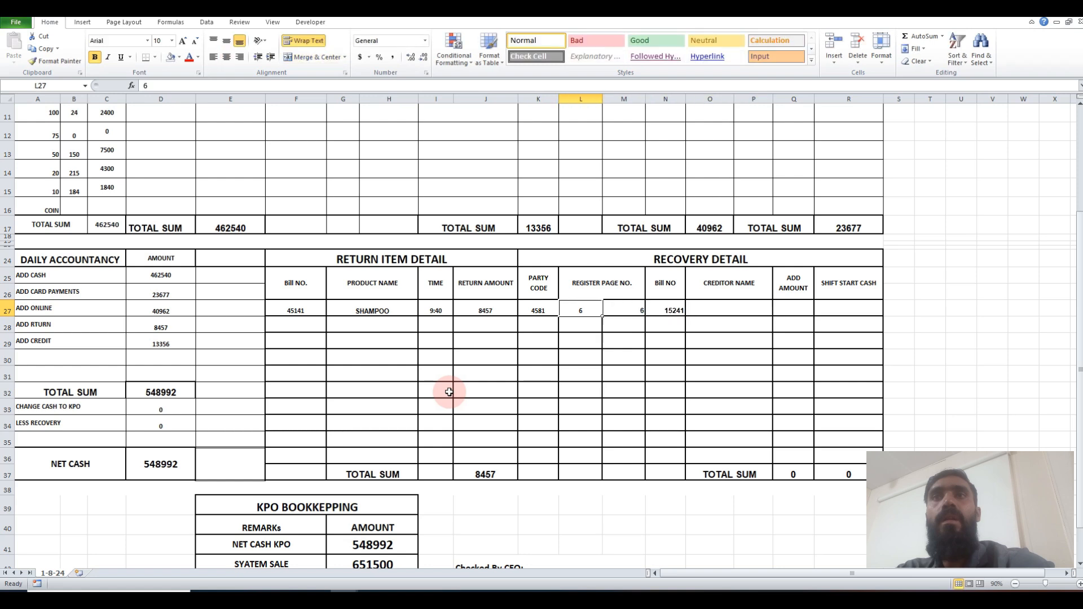
pyautogui.press('Right')
pyautogui.press('Right')
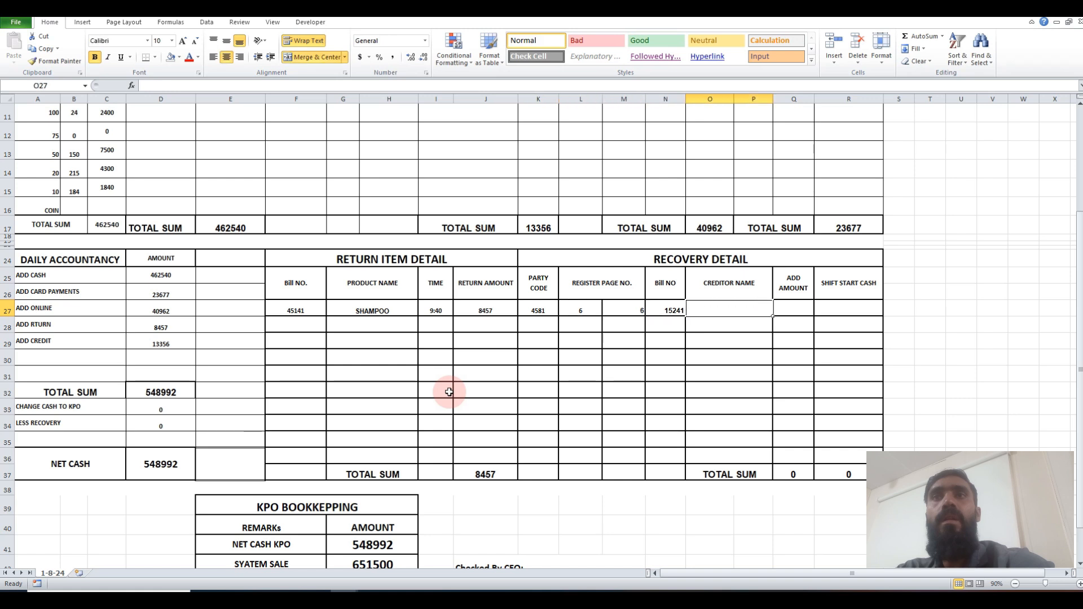
pyautogui.press('Left')
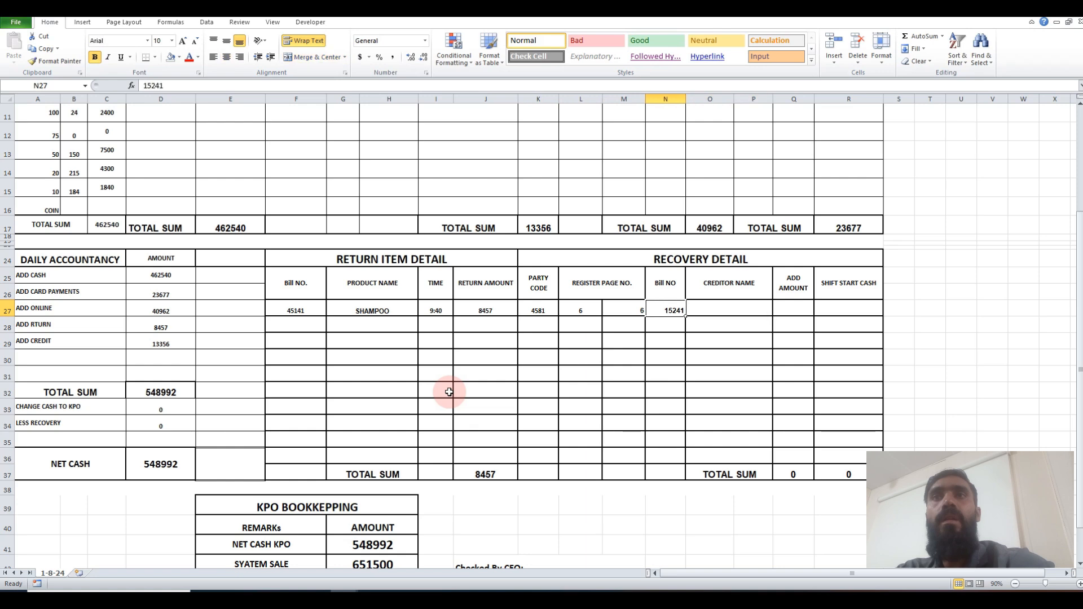
pyautogui.press('Right')
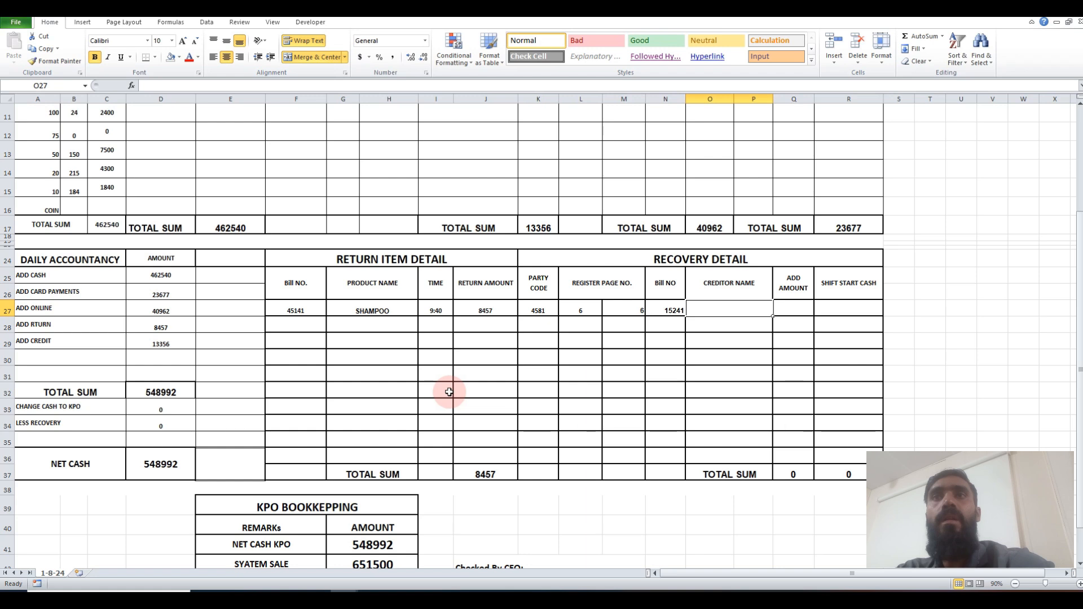
# - Complete the first recovery row with the creditor's name and an added amount of 15000
pyautogui.write('ZAMO')
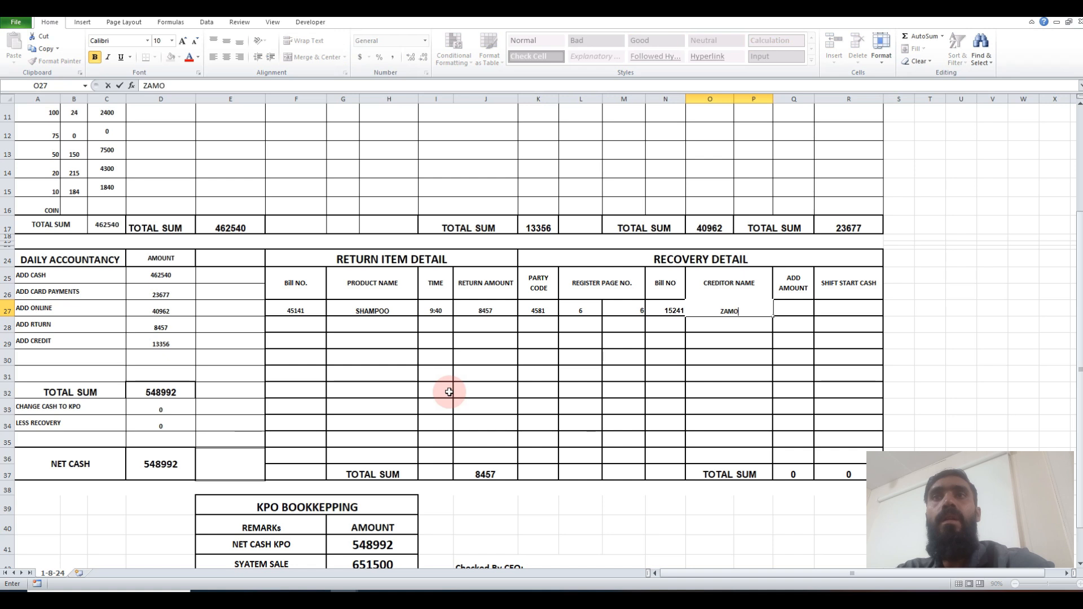
pyautogui.write('RD')
pyautogui.press('Tab')
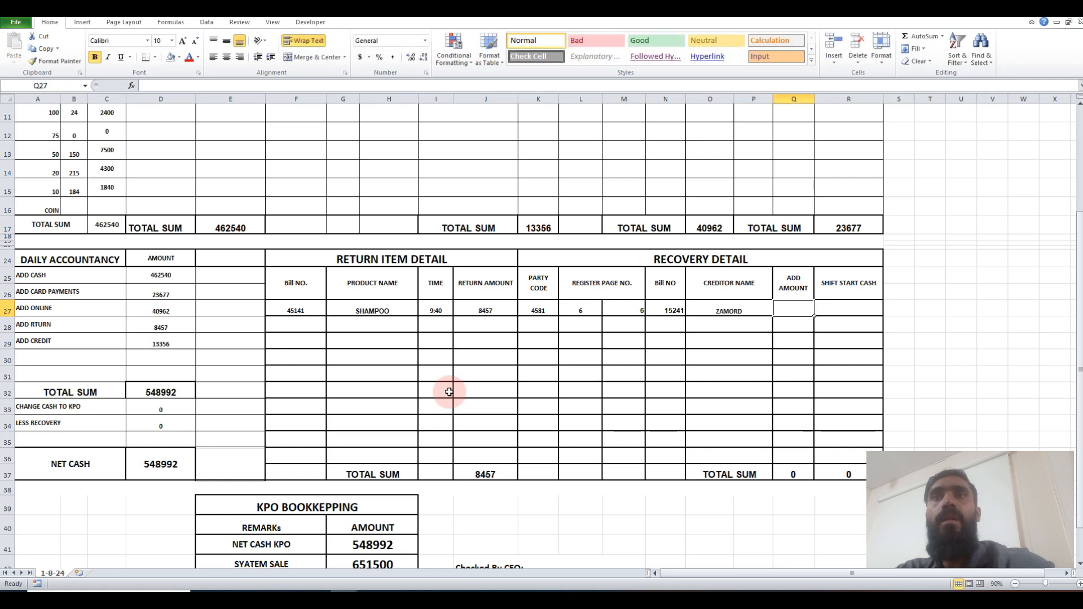
pyautogui.write('15000')
pyautogui.press('Return')
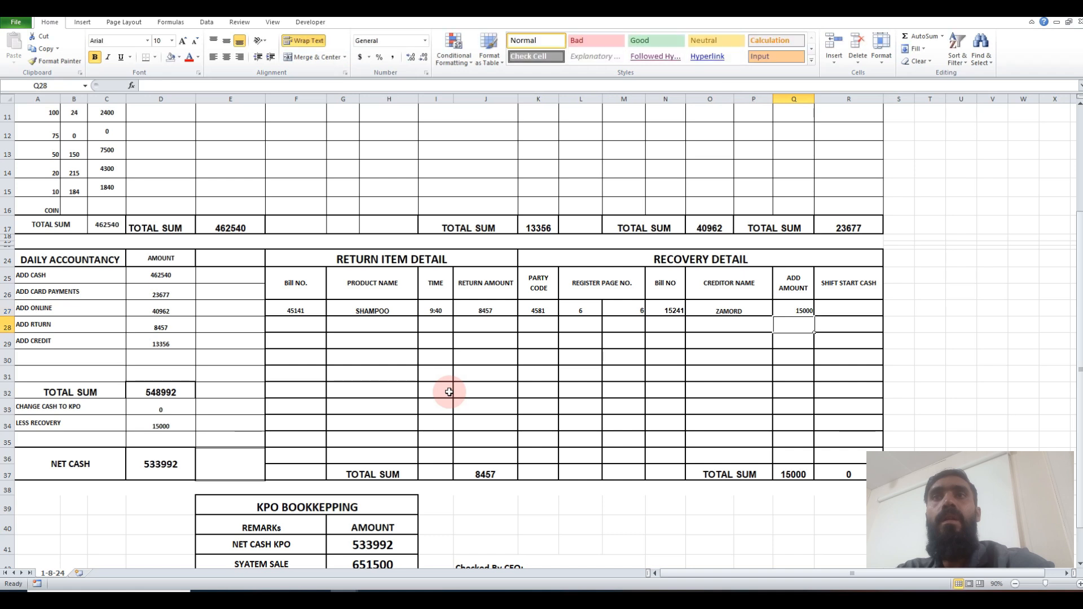
# - Fill the second recovery row with the bill number, the creditor's name and an added amount of 35000
pyautogui.press('Up')
pyautogui.press('Down')
pyautogui.press('Left')
pyautogui.press('Left')
pyautogui.press('Left')
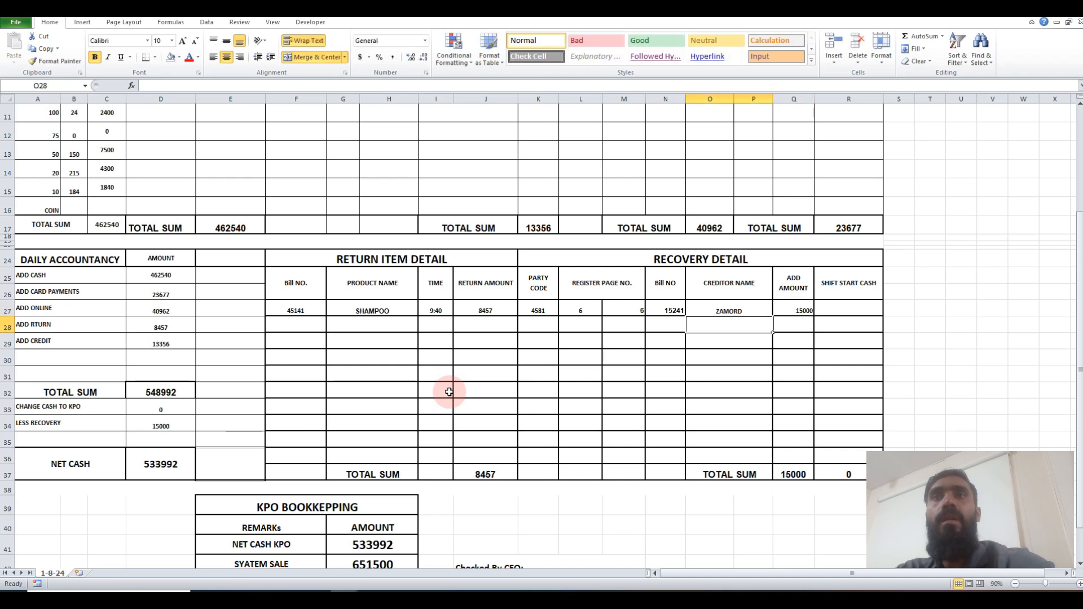
pyautogui.press('Right')
pyautogui.write('15246')
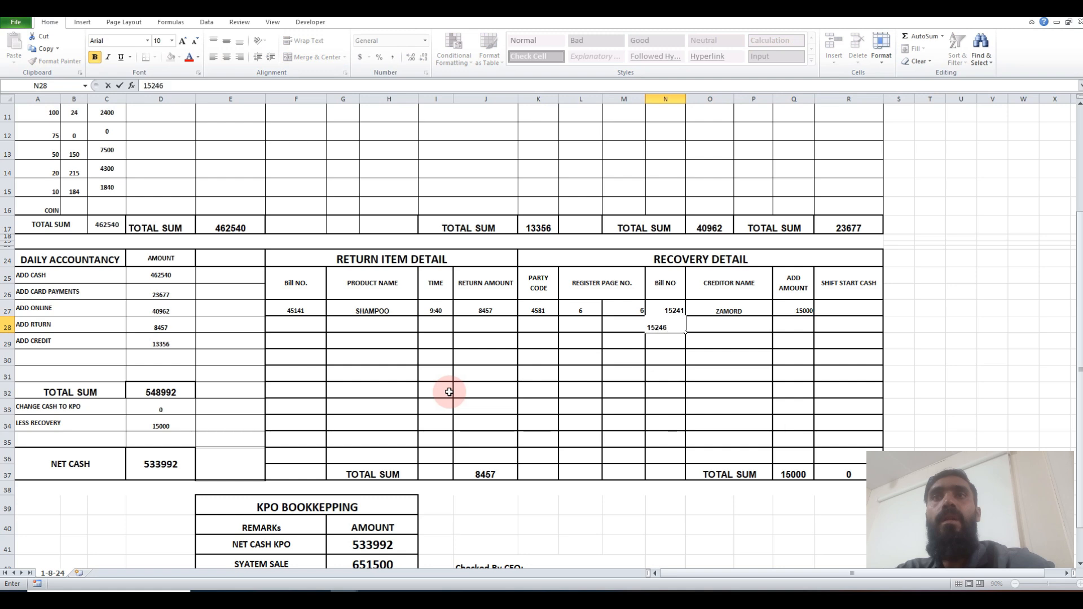
pyautogui.press('Right')
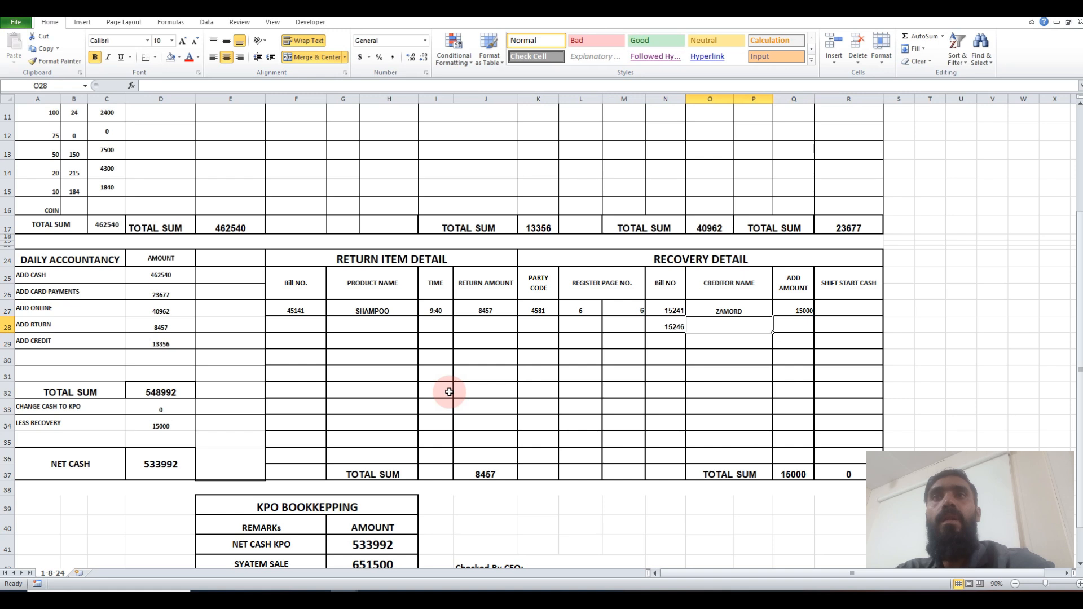
pyautogui.write('SHAHID')
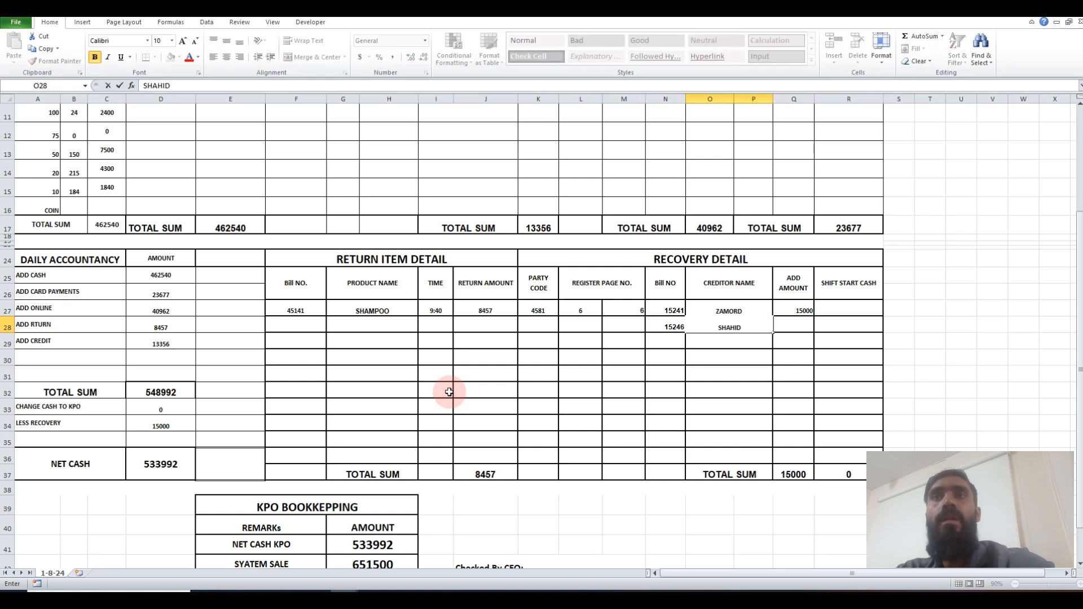
pyautogui.press('Right')
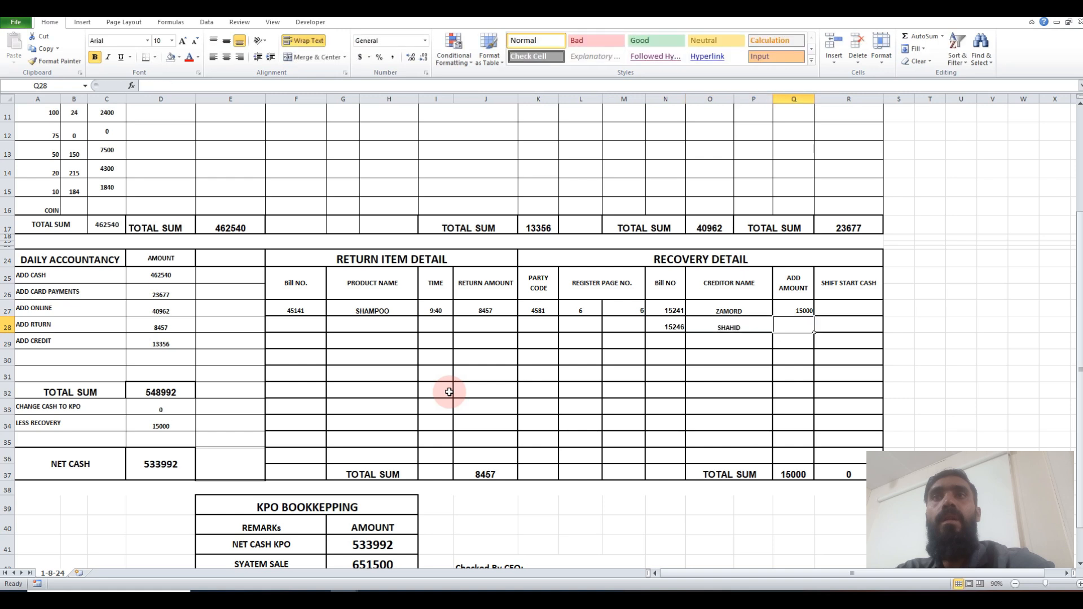
pyautogui.write('35000')
pyautogui.press('Return')
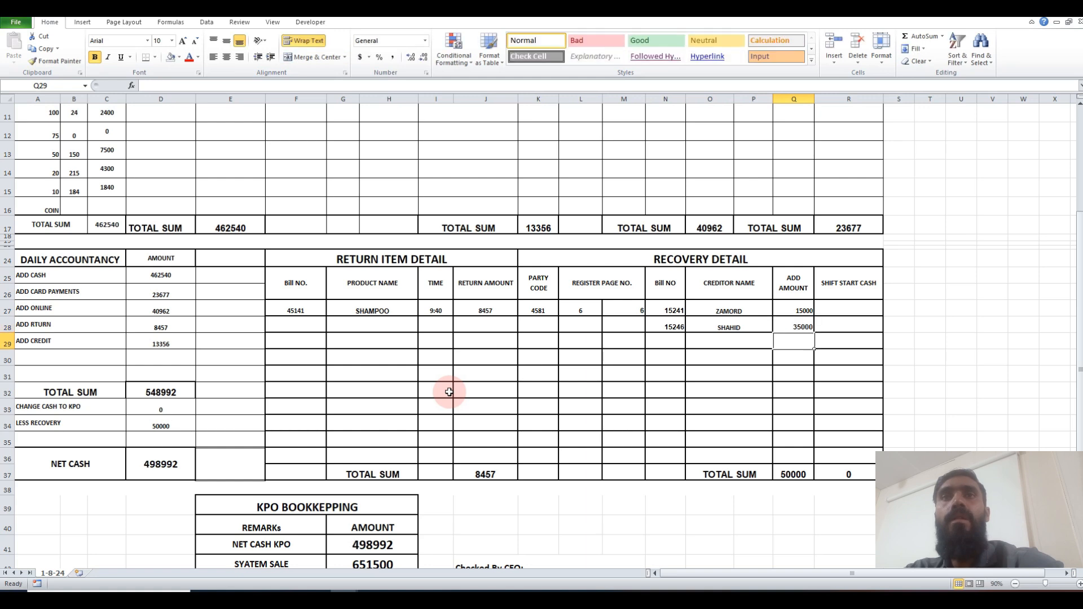
# - Enter 50000 as the shift start cash in the first recovery row
pyautogui.press('Up')
pyautogui.press('Up')
pyautogui.press('Right')
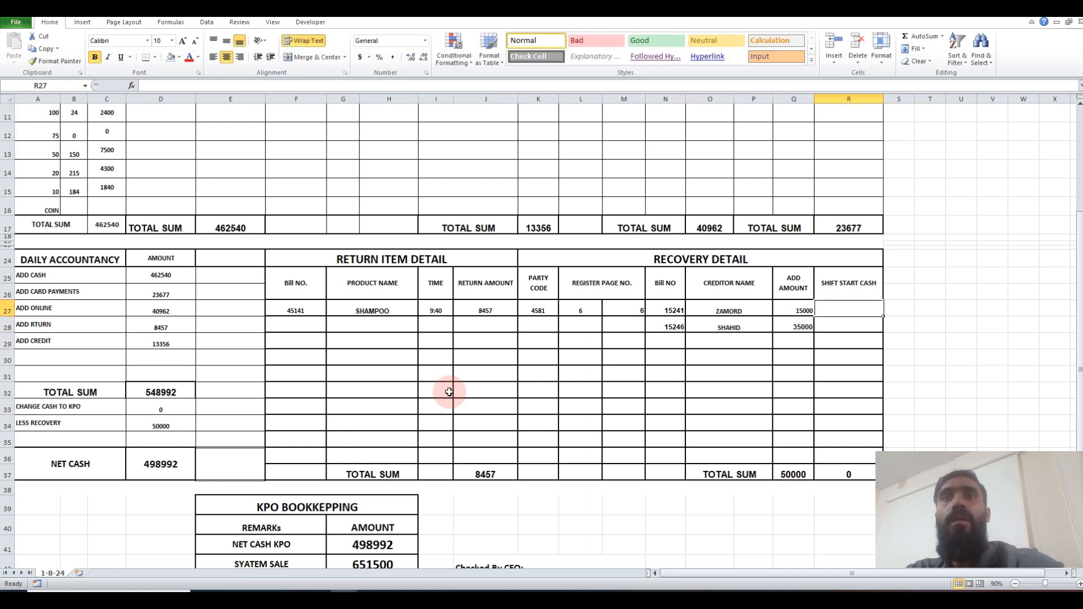
pyautogui.write('5000')
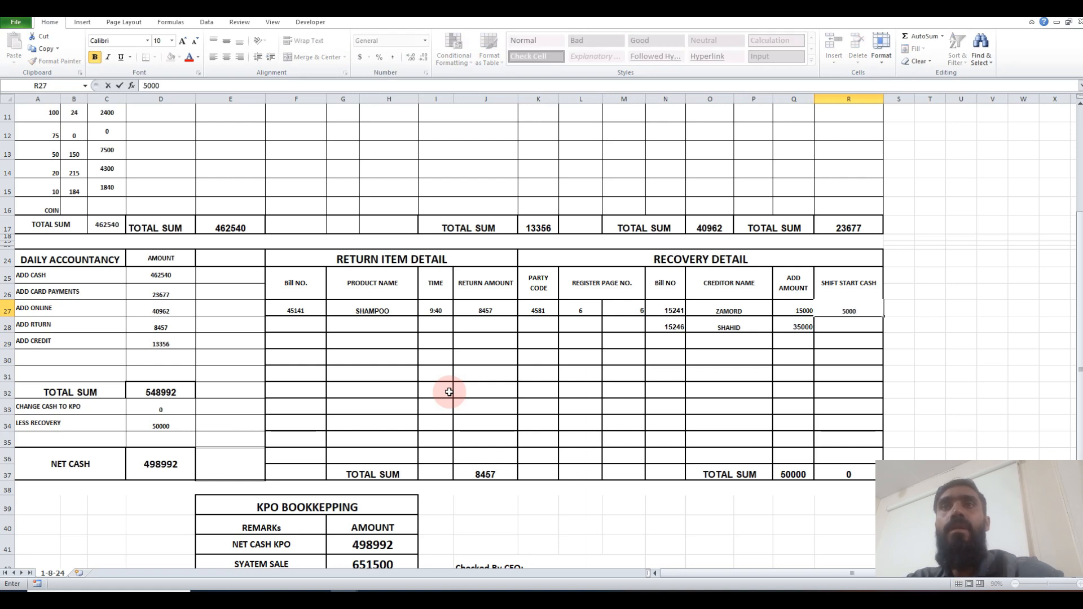
pyautogui.write('0')
pyautogui.press('Return')
# - Start the third credit row with the bill number and register page number 15
pyautogui.scroll(2, 449, 391)
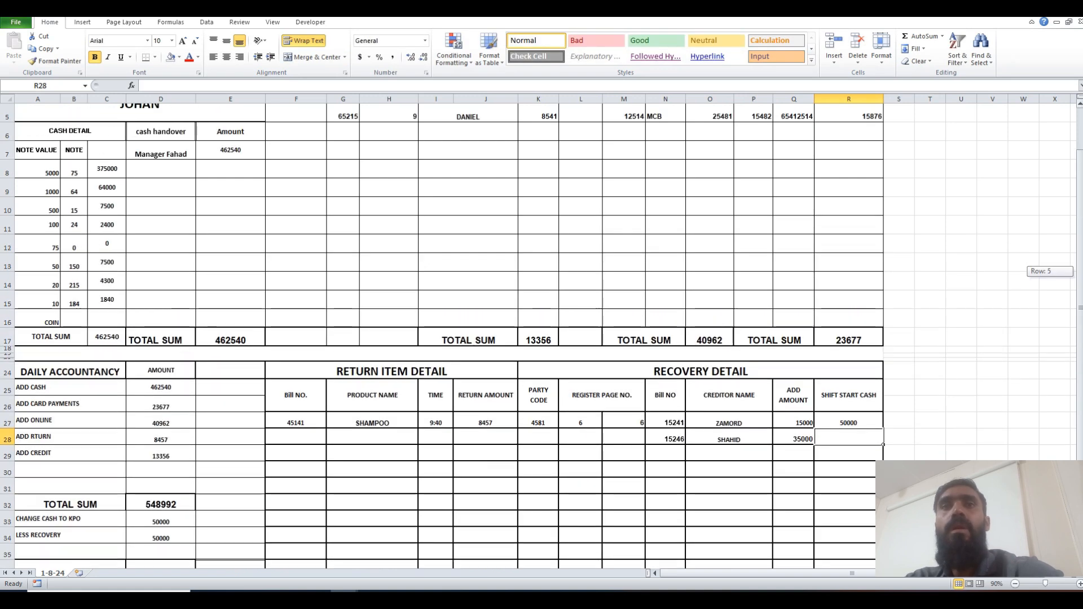
pyautogui.moveTo(1079, 211); pyautogui.dragTo(1072, 141)
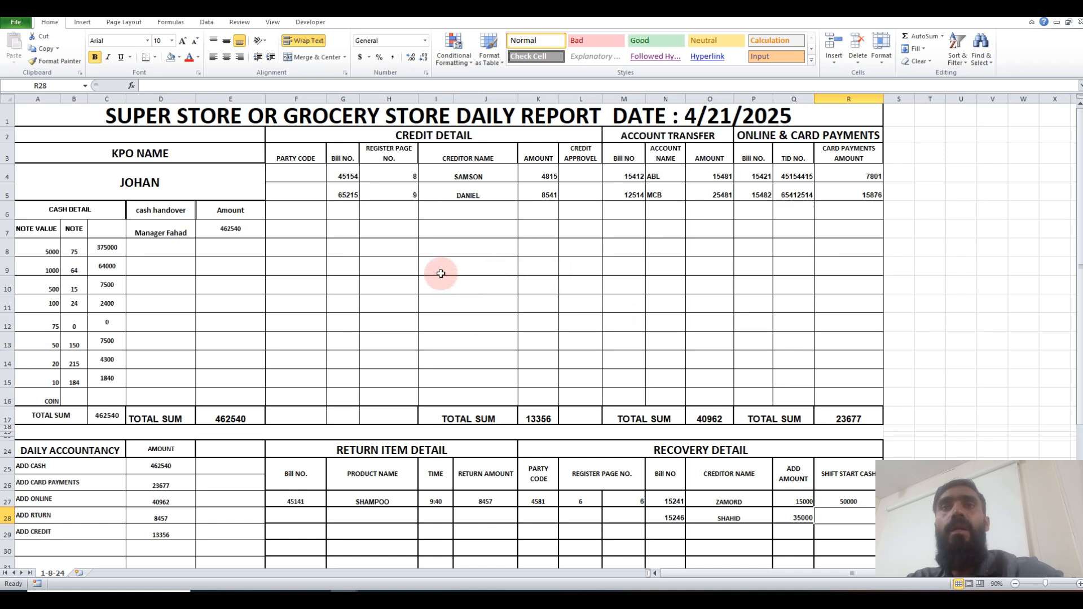
pyautogui.click(343, 213)
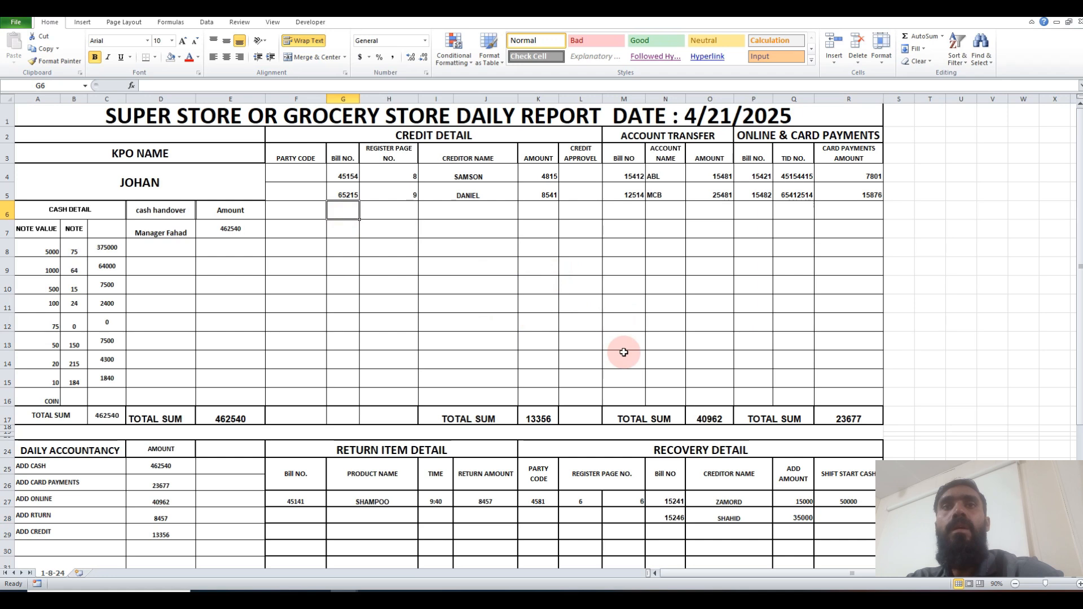
pyautogui.write('68541')
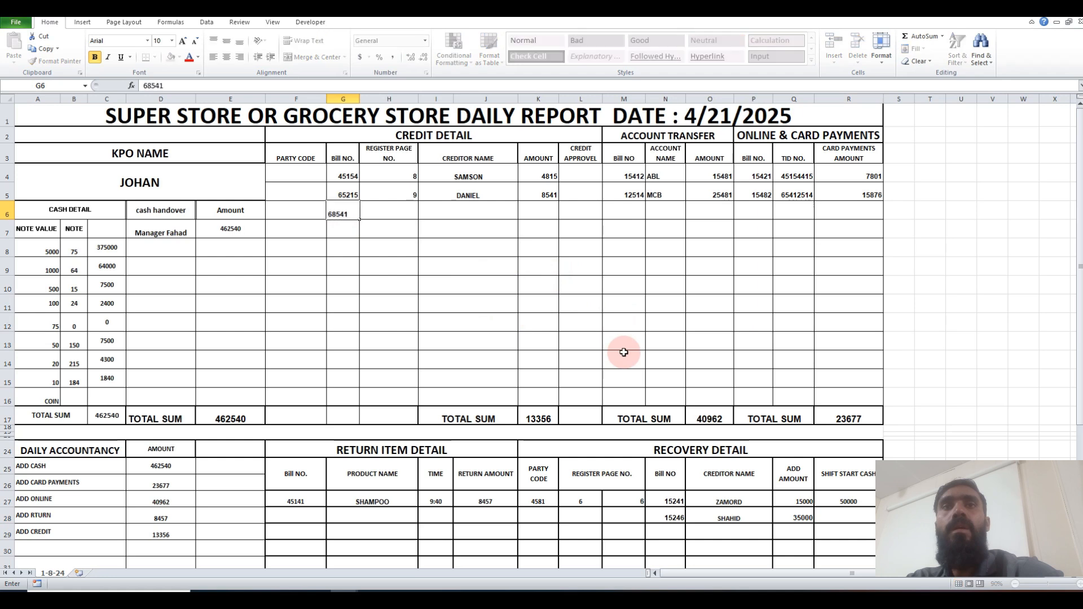
pyautogui.press('Tab')
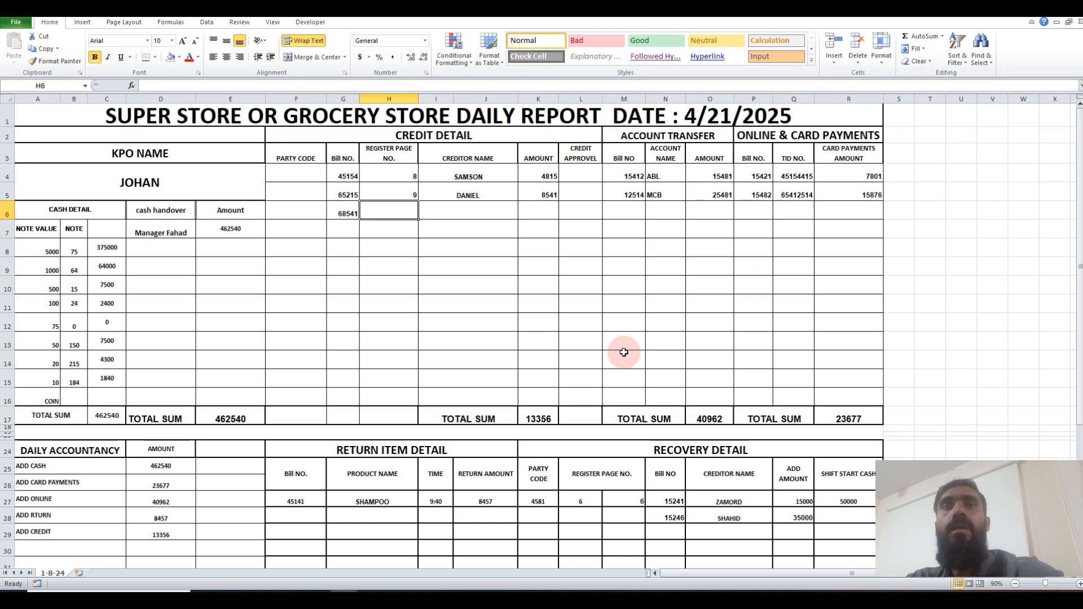
pyautogui.write('15')
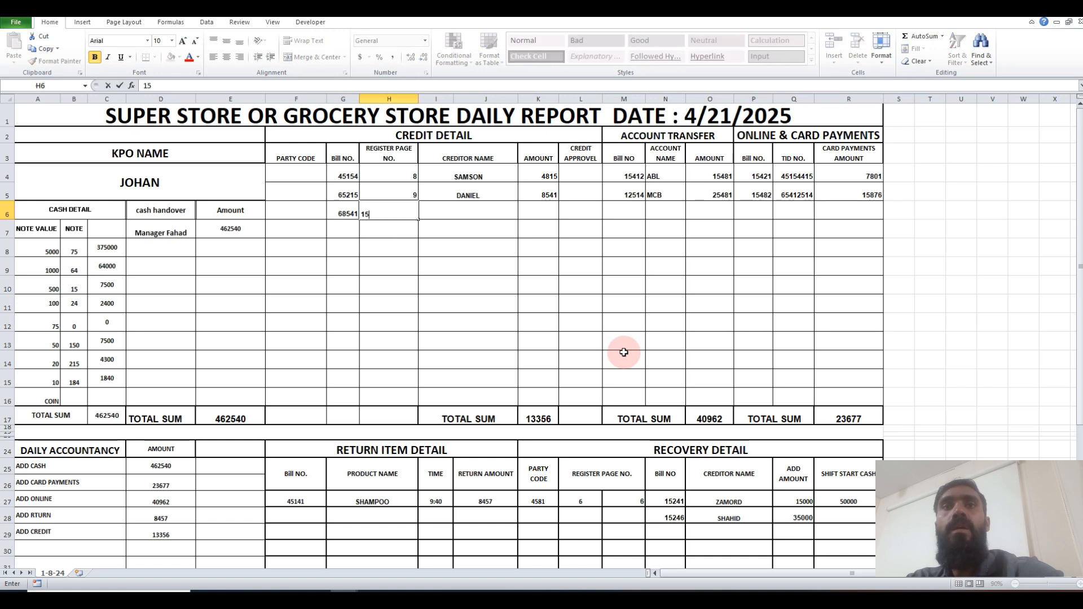
pyautogui.press('Tab')
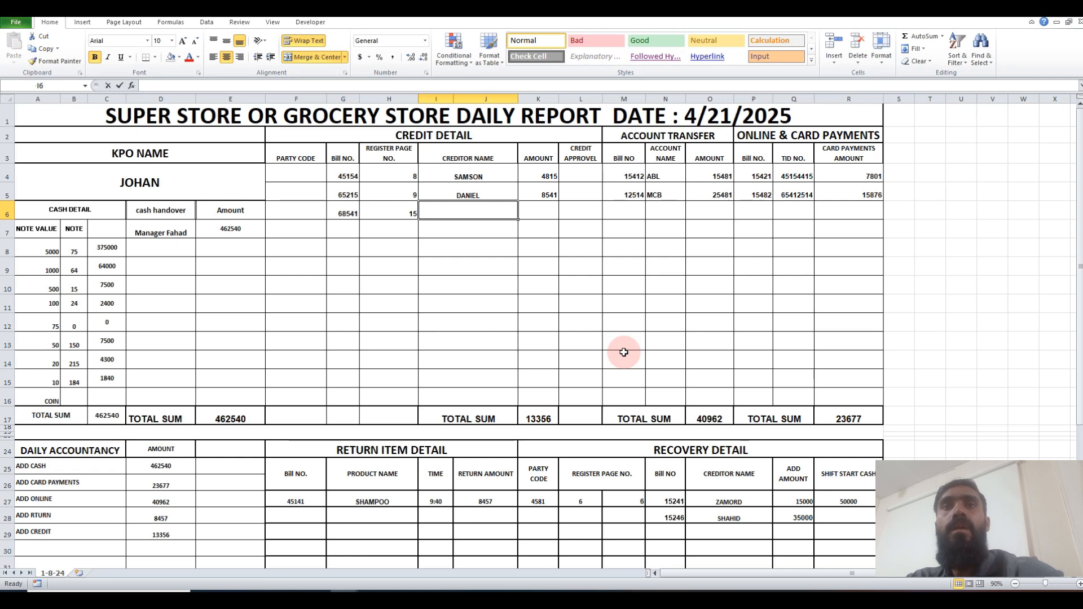
# - Complete the third credit row with the creditor's name and an amount of 152481
pyautogui.write('SHAKEEL')
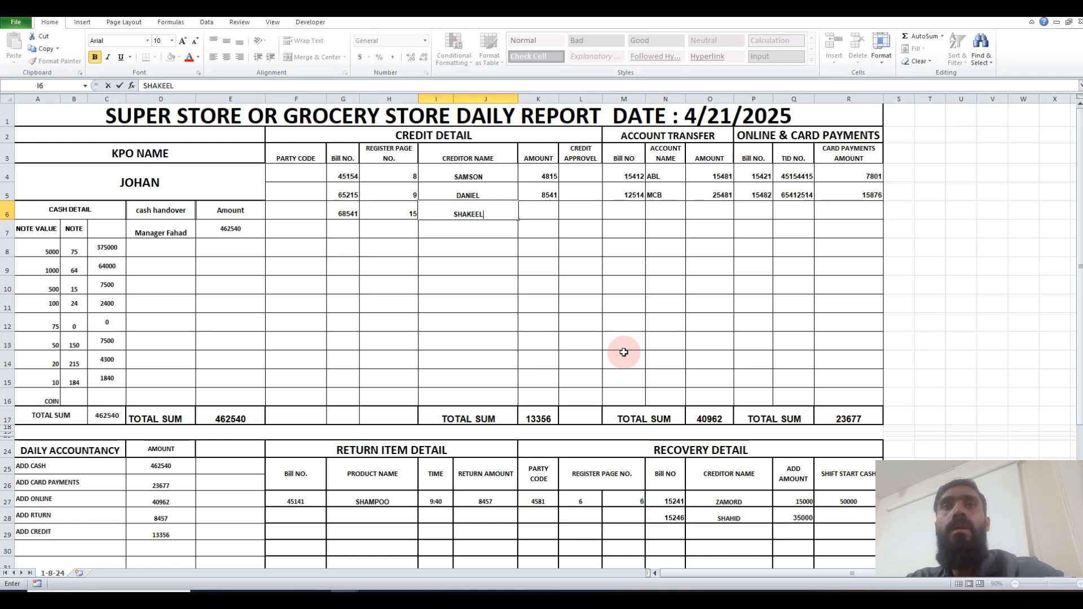
pyautogui.press('Tab')
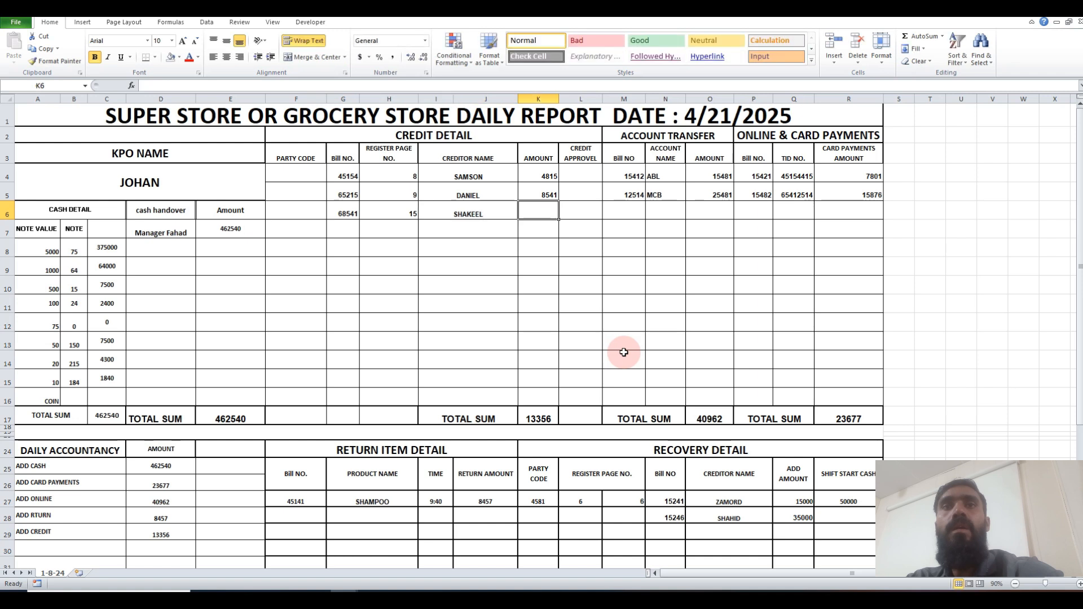
pyautogui.write('15248')
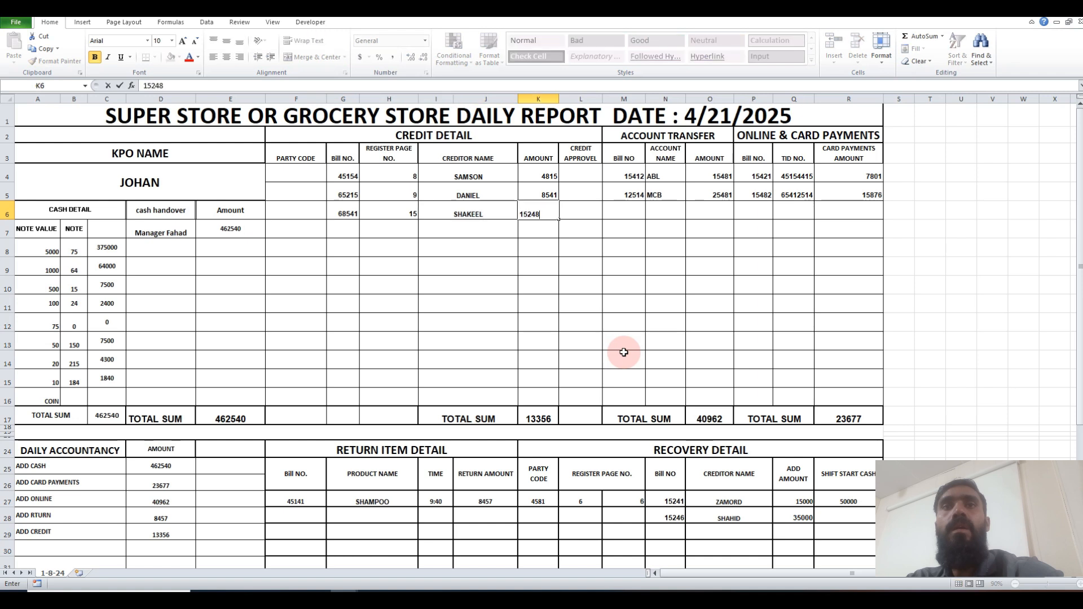
pyautogui.write('1')
pyautogui.press('Return')
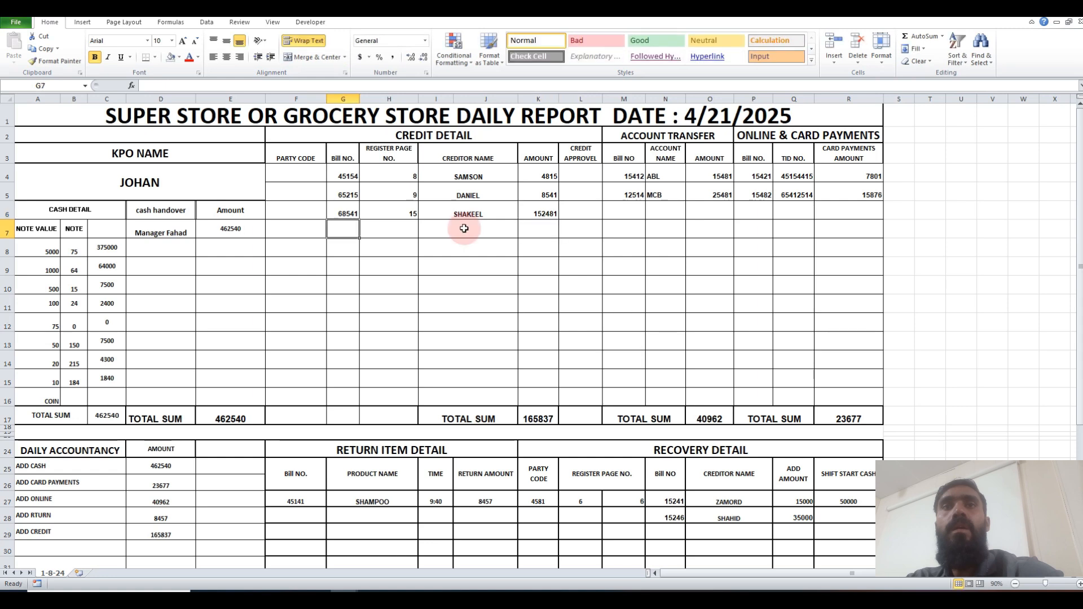
# - Fill the fourth credit row with the bill number, register page number 35, the creditor's name and an amount of 48751
pyautogui.write('98154')
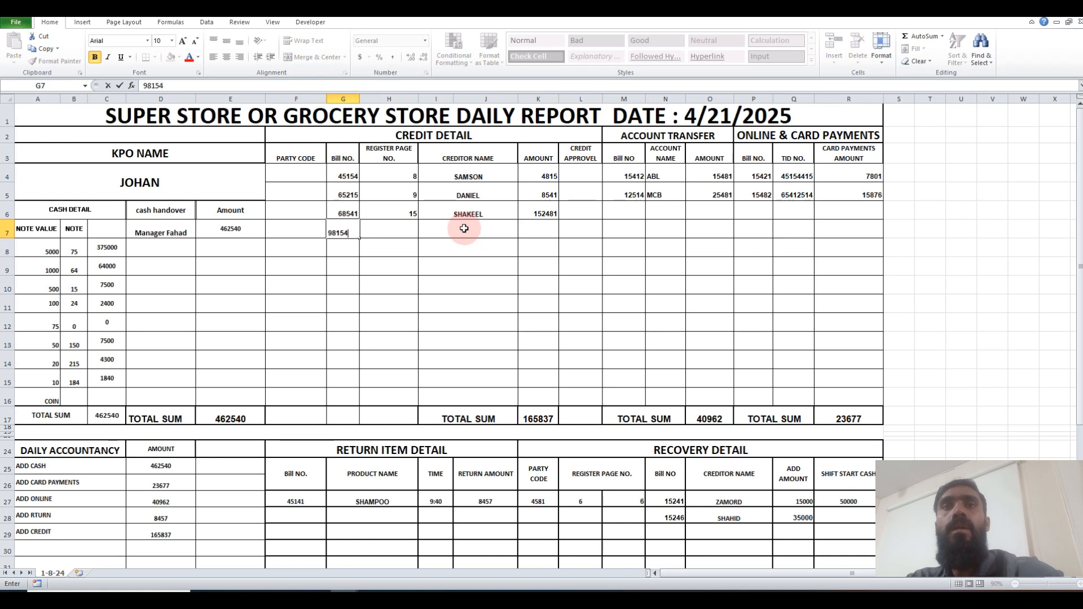
pyautogui.press('Tab')
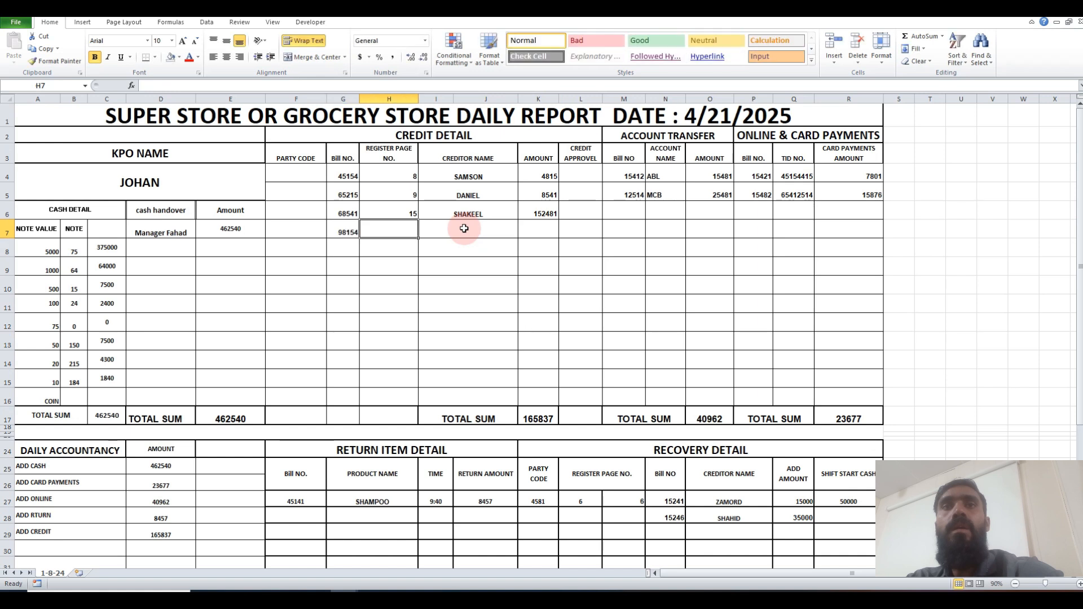
pyautogui.write('35')
pyautogui.press('Tab')
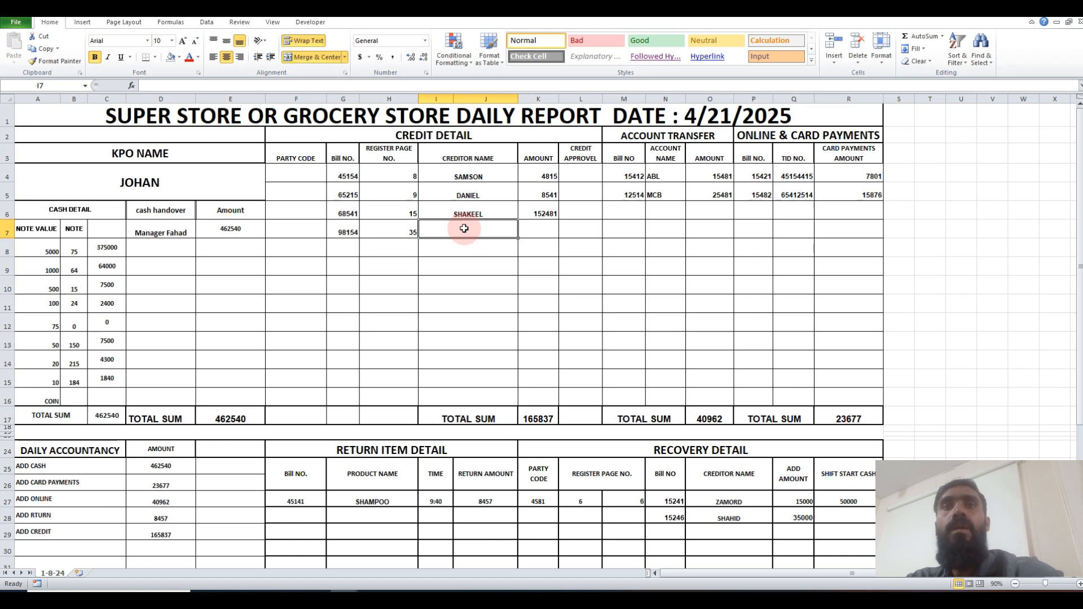
pyautogui.write('F')
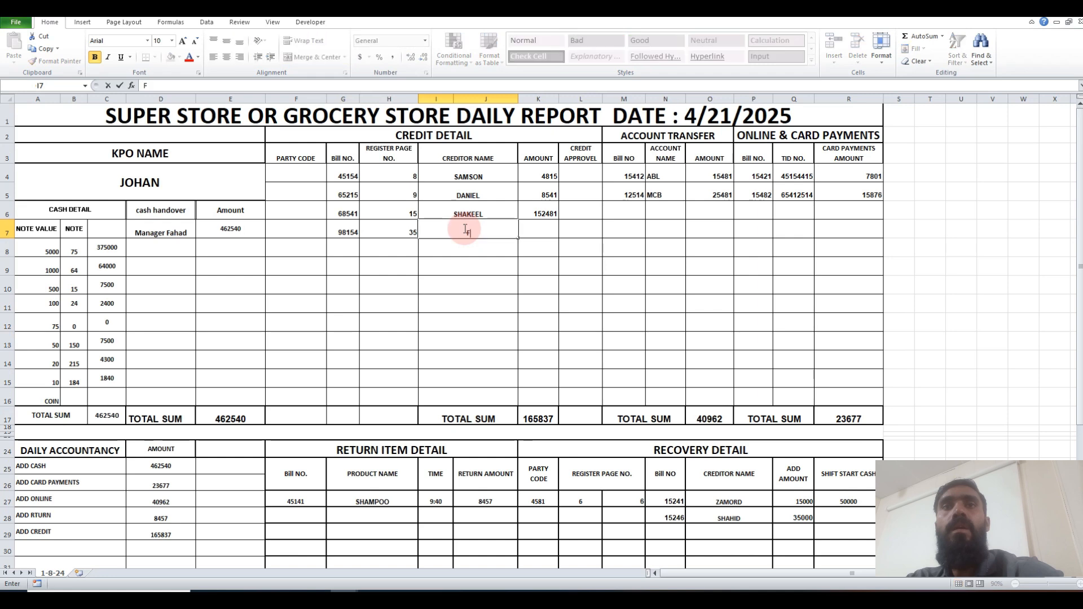
pyautogui.write('ARHAN')
pyautogui.press('Tab')
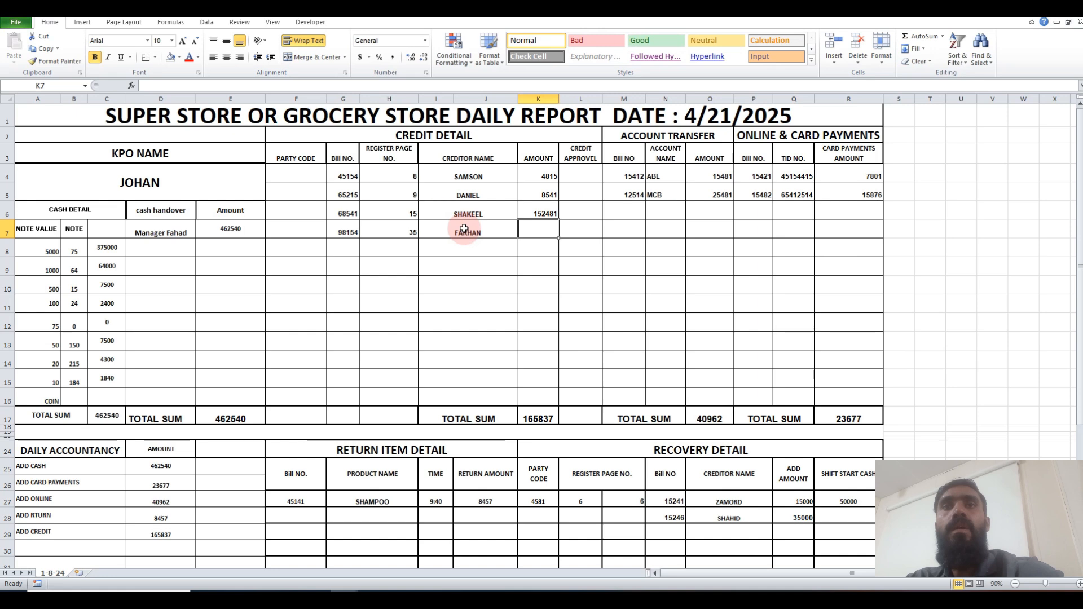
pyautogui.write('4875')
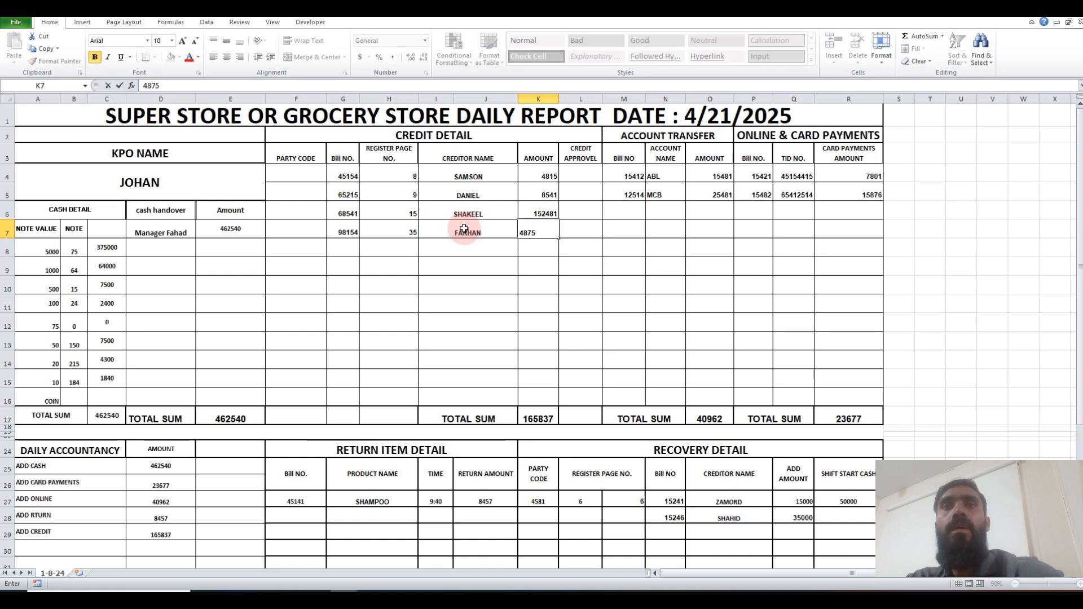
pyautogui.write('1')
pyautogui.press('Tab')
# - Start the third account transfer row with the bill number and the account name MZN
pyautogui.press('Tab')
pyautogui.press('Tab')
pyautogui.press('Up')
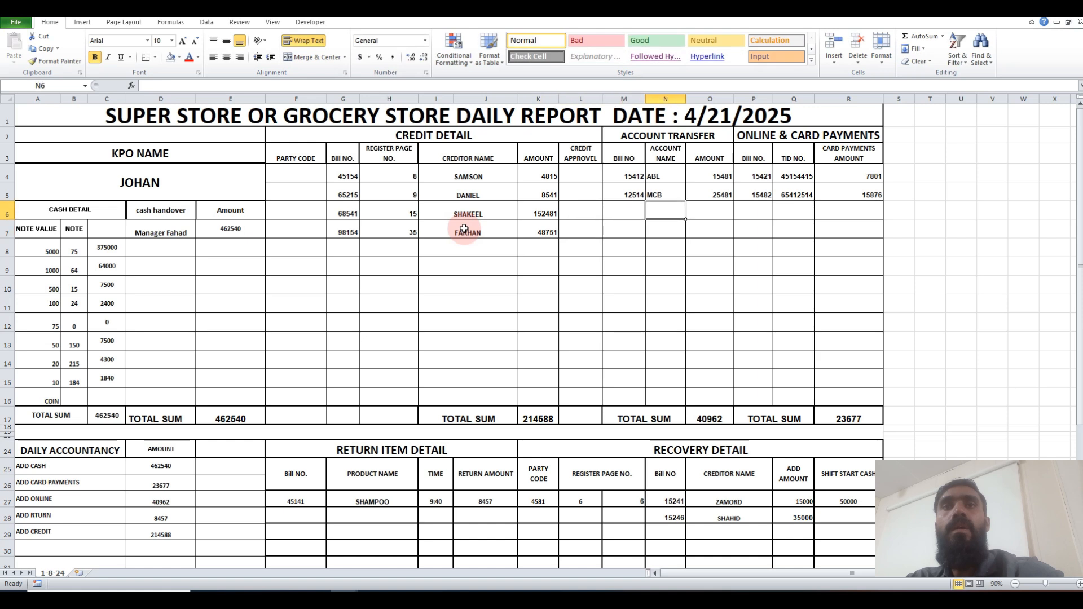
pyautogui.press('Left')
pyautogui.write('1524')
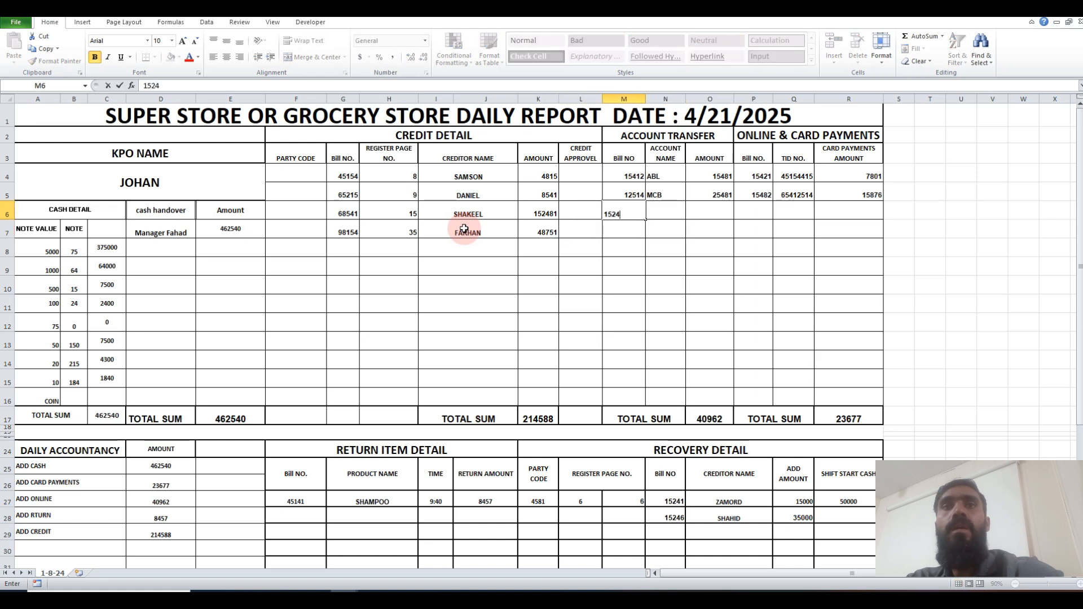
pyautogui.press('Tab')
pyautogui.press('Tab')
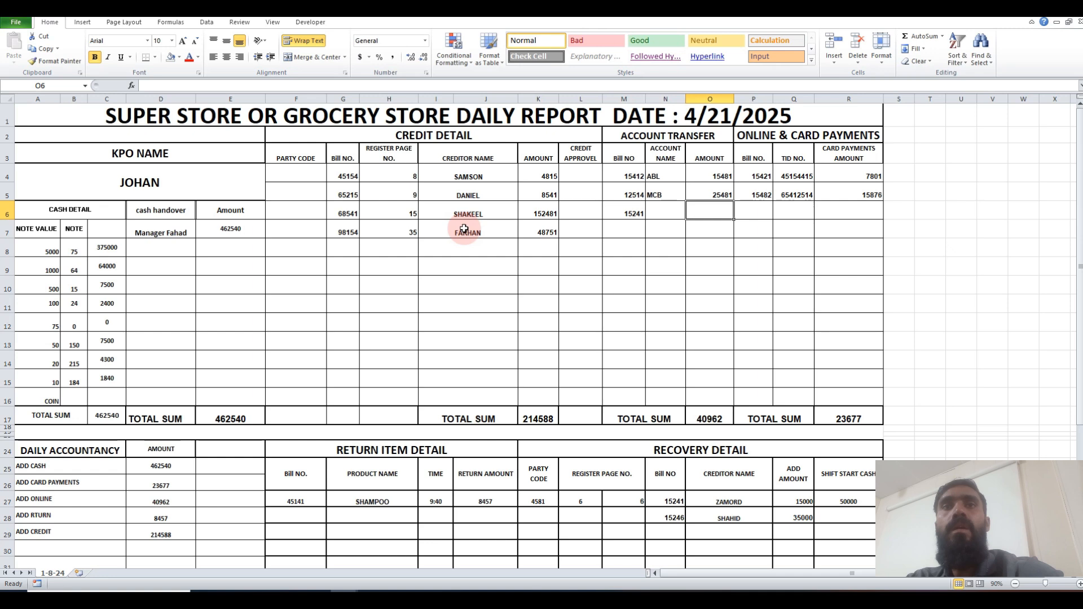
pyautogui.press('Left')
pyautogui.write('MZ')
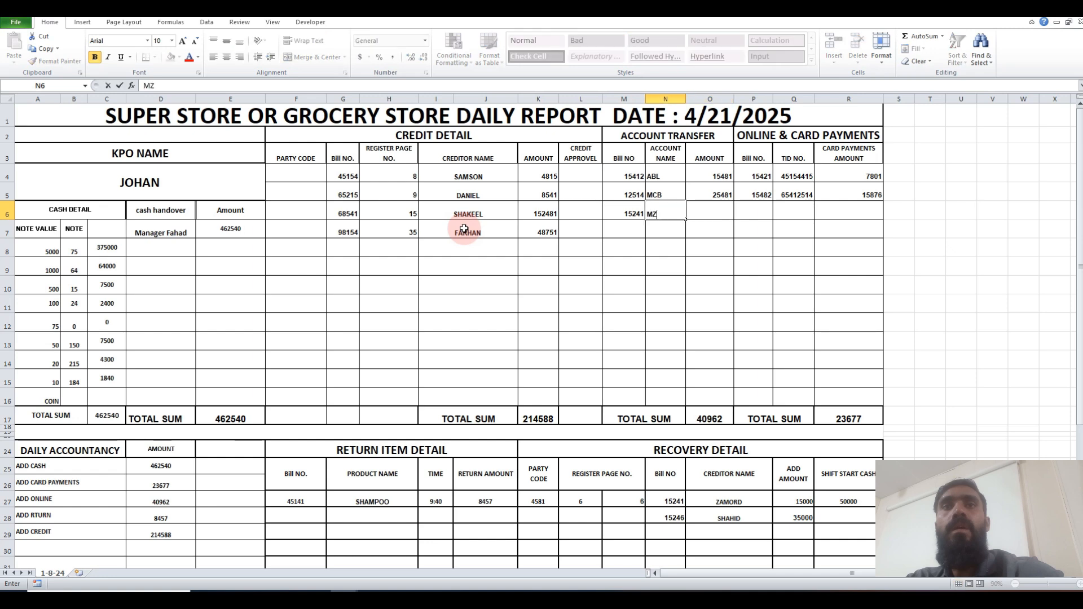
pyautogui.write('N')
# - Complete the MZN account transfer row with an amount of 1375
pyautogui.press('Up')
pyautogui.press('Up')
pyautogui.press('Down')
pyautogui.press('Right')
pyautogui.press('Down')
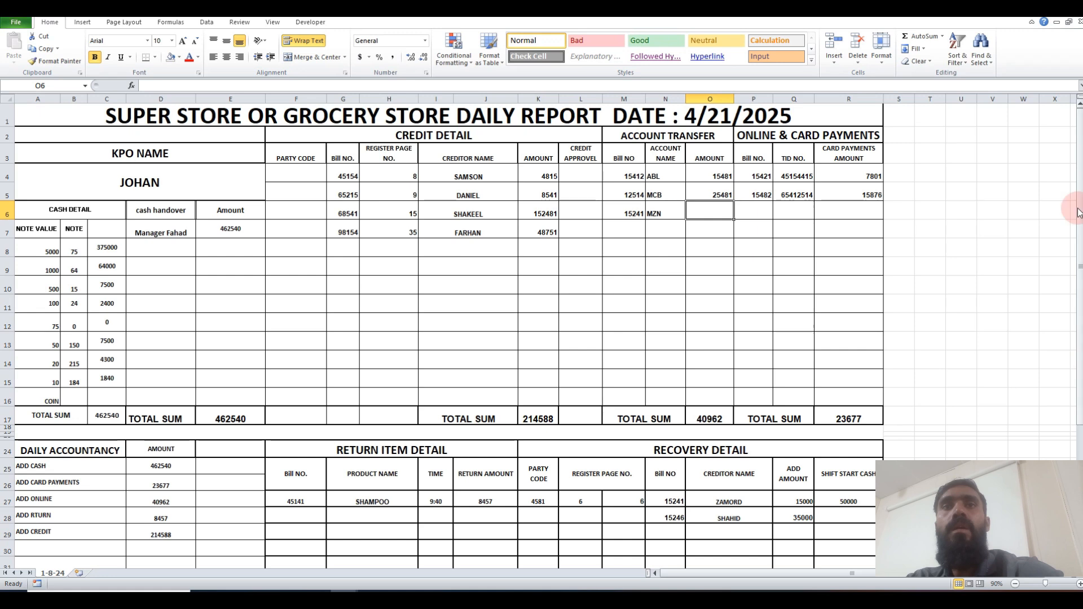
pyautogui.write('1375')
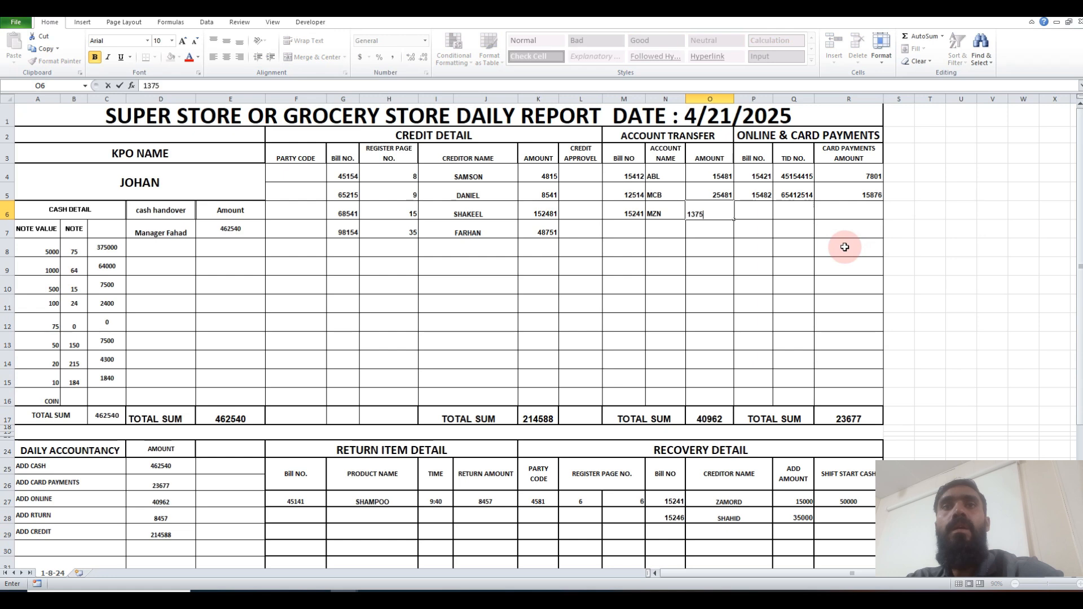
pyautogui.press('Return')
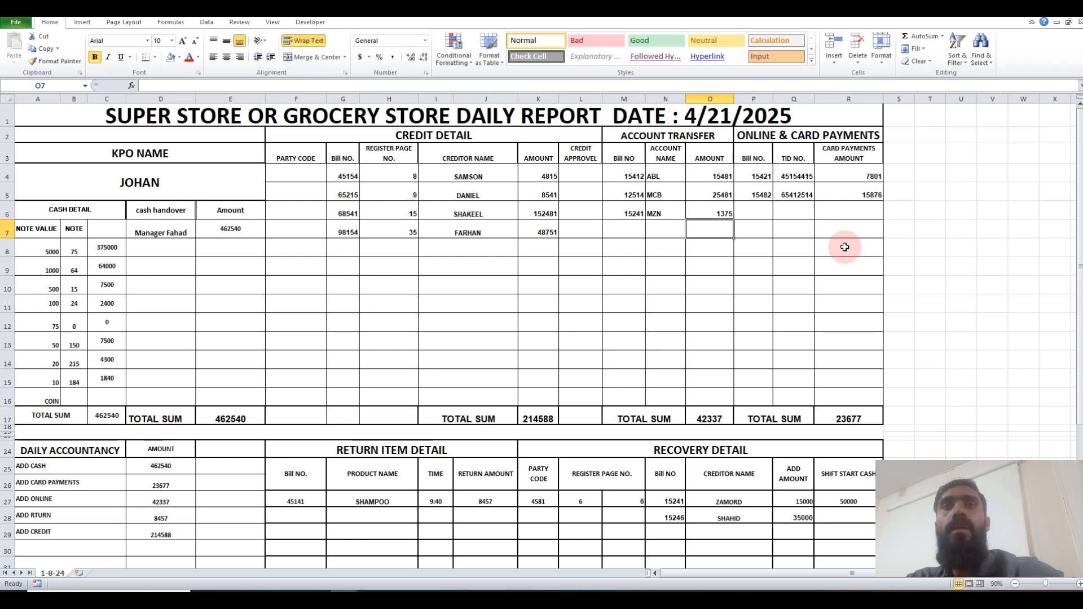
# - Examine the KPO cash difference, then trace the shift start cash total and the change cash and less recovery formulas in the daily accountancy
pyautogui.moveTo(1078, 188); pyautogui.dragTo(1071, 342)
pyautogui.click(367, 548)
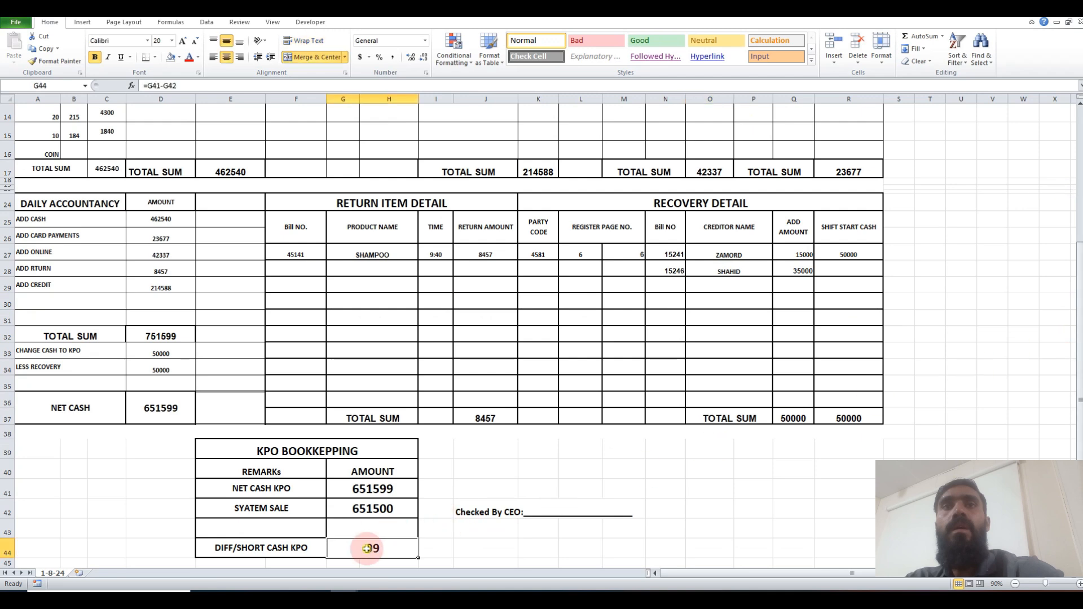
pyautogui.scroll(1, 367, 548)
pyautogui.click(845, 454)
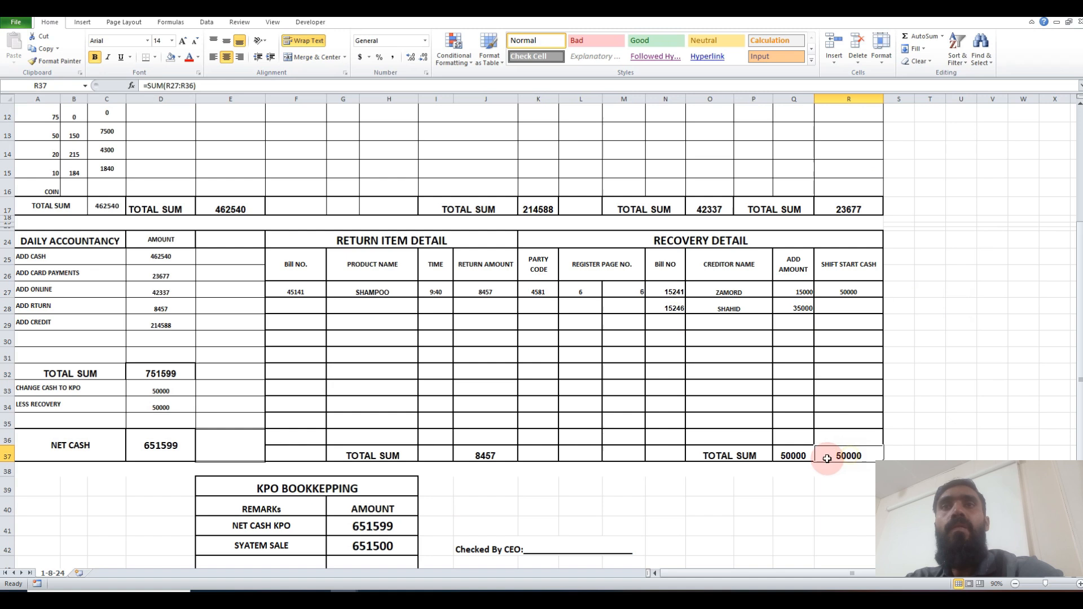
pyautogui.click(132, 395)
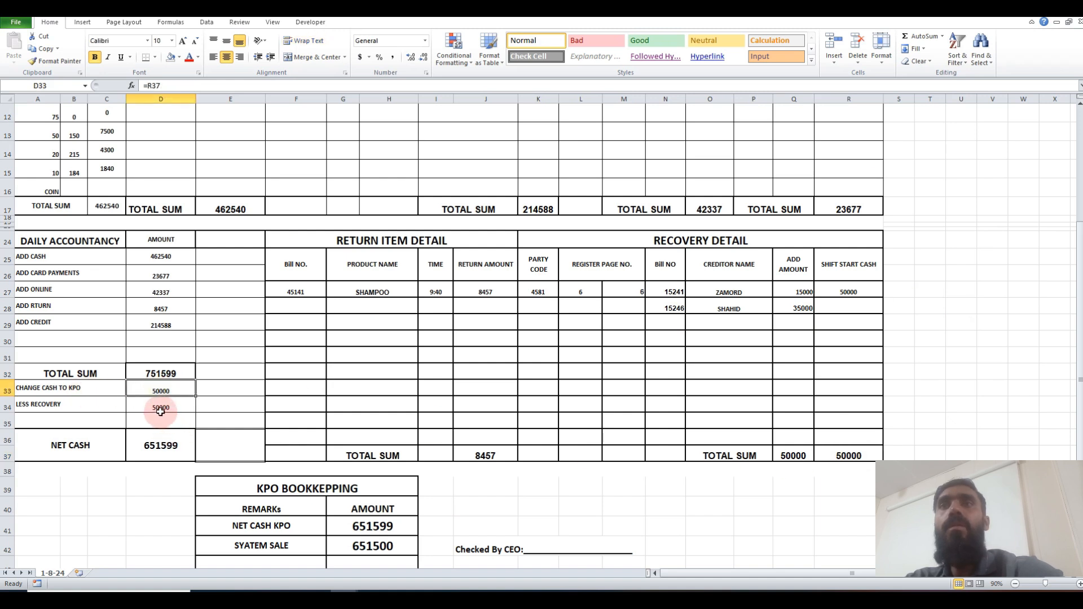
pyautogui.click(160, 409)
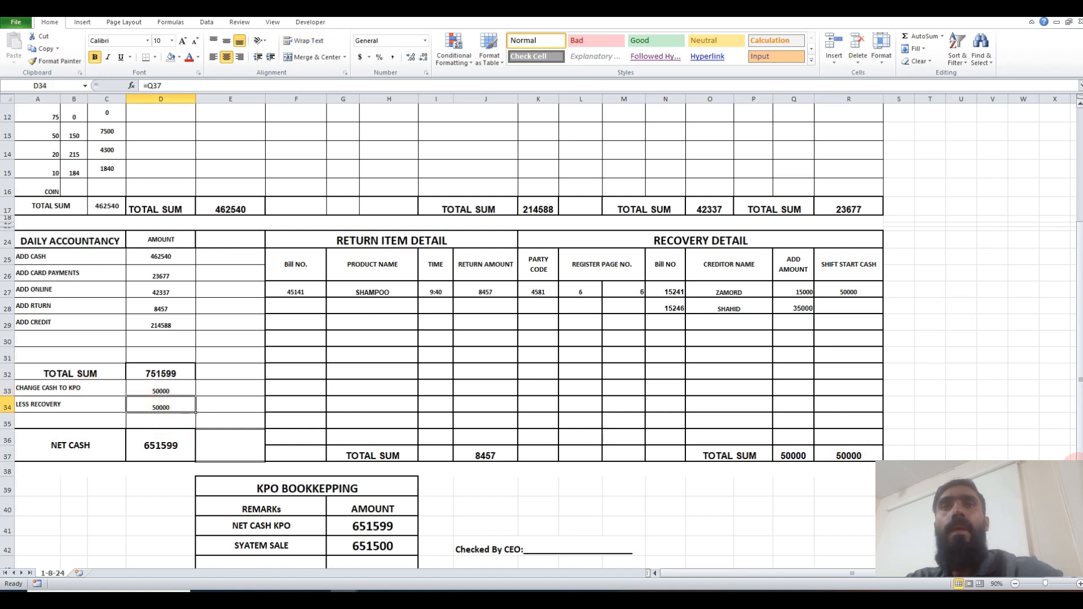
# - Trace the add cash, card payments and online amounts in the daily accountancy to their section totals
pyautogui.scroll(2, 661, 414)
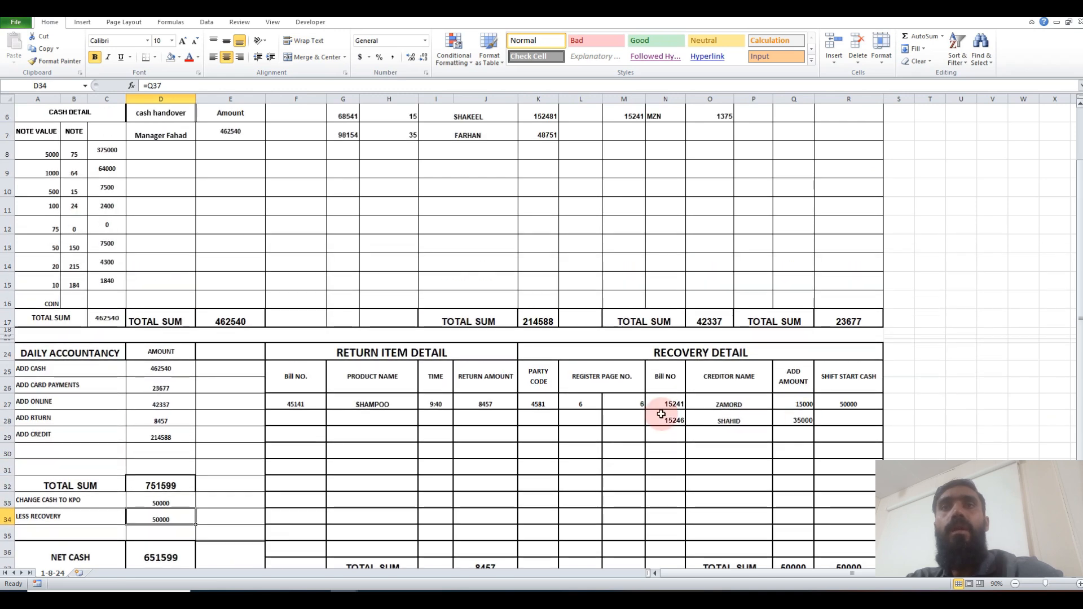
pyautogui.click(156, 369)
pyautogui.click(221, 321)
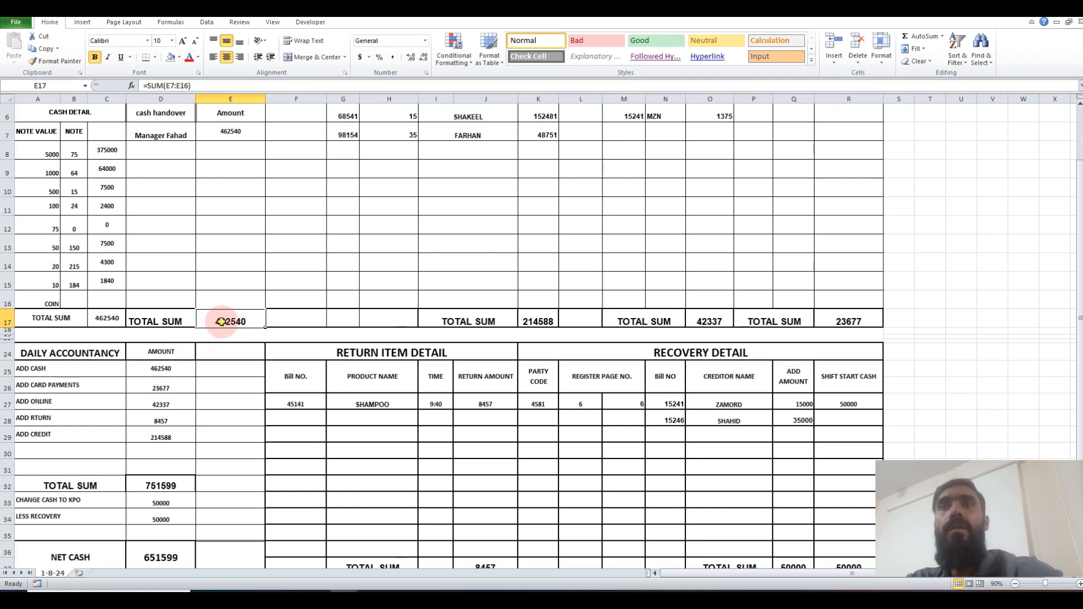
pyautogui.click(154, 390)
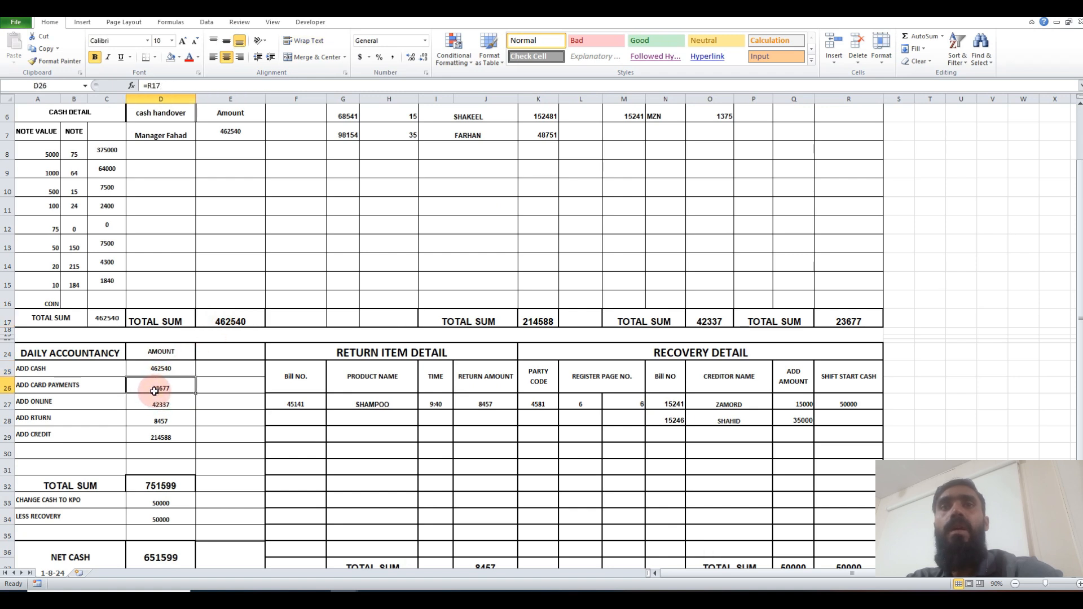
pyautogui.click(856, 321)
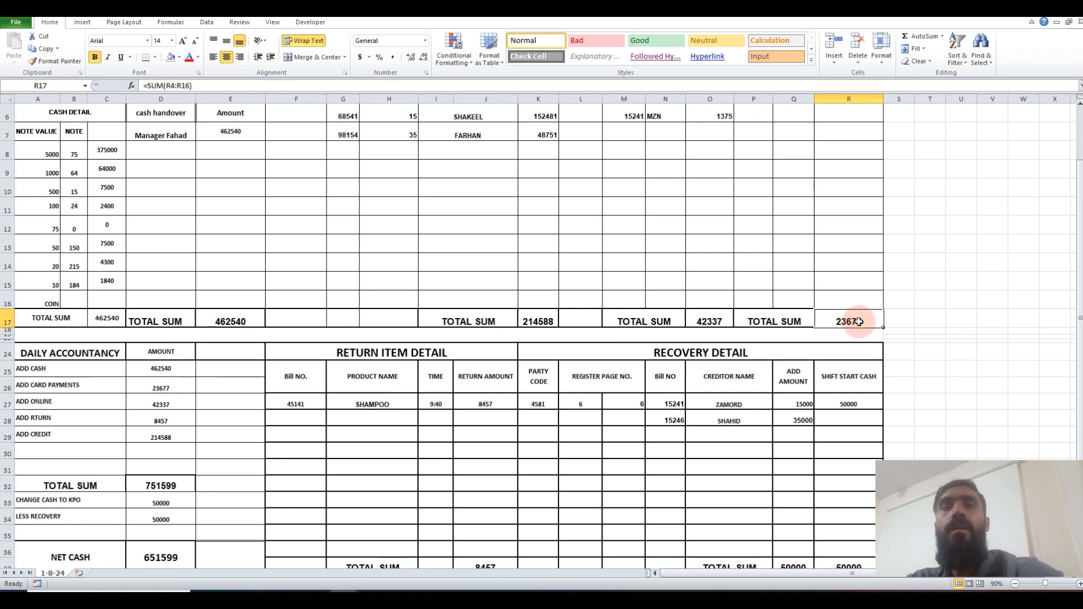
pyautogui.click(169, 404)
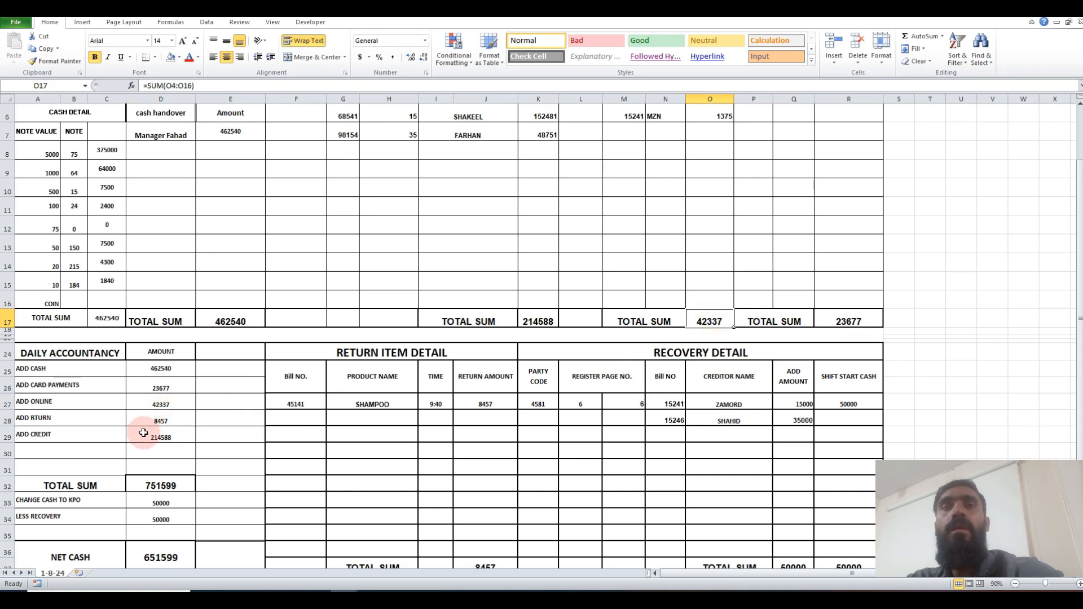
# - Check the daily accountancy's return and credit formulas against the return item total and the credit total
pyautogui.click(162, 420)
pyautogui.write('=J37')
pyautogui.press('Return')
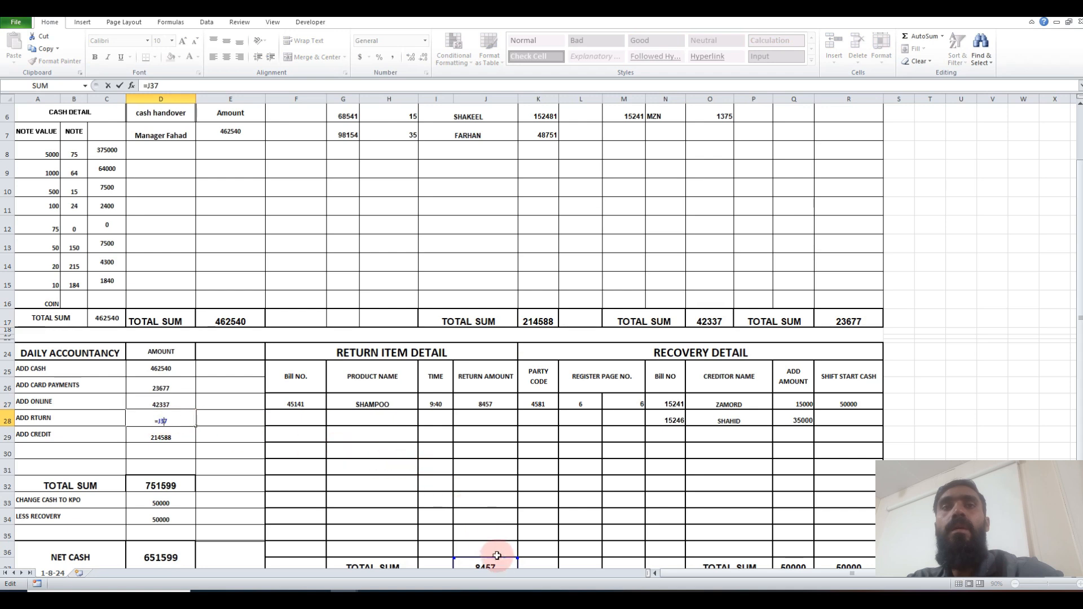
pyautogui.click(492, 565)
pyautogui.click(160, 437)
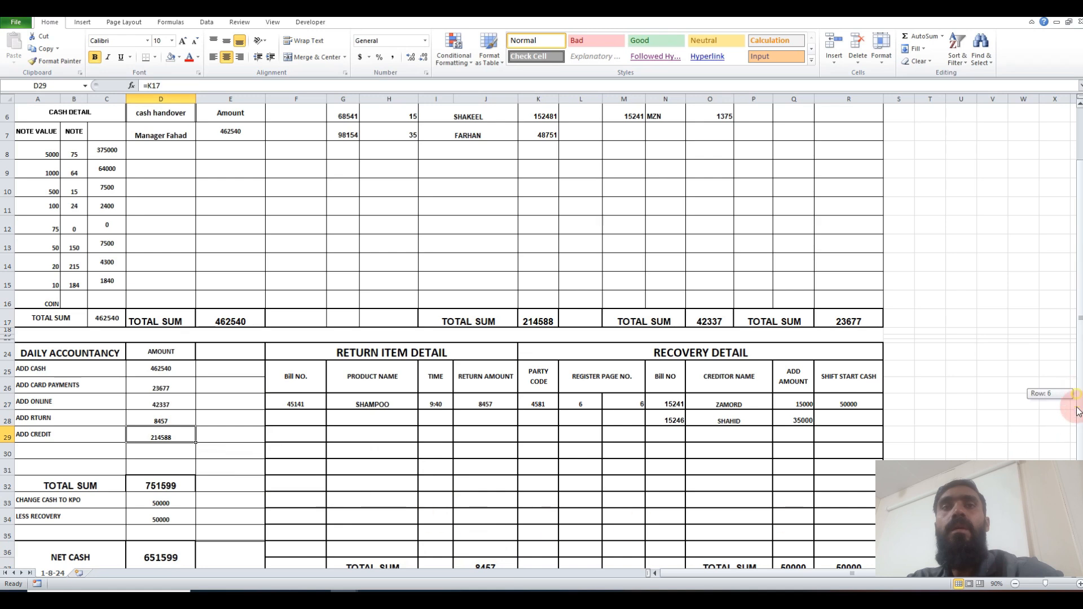
pyautogui.scroll(-2, 1071, 395)
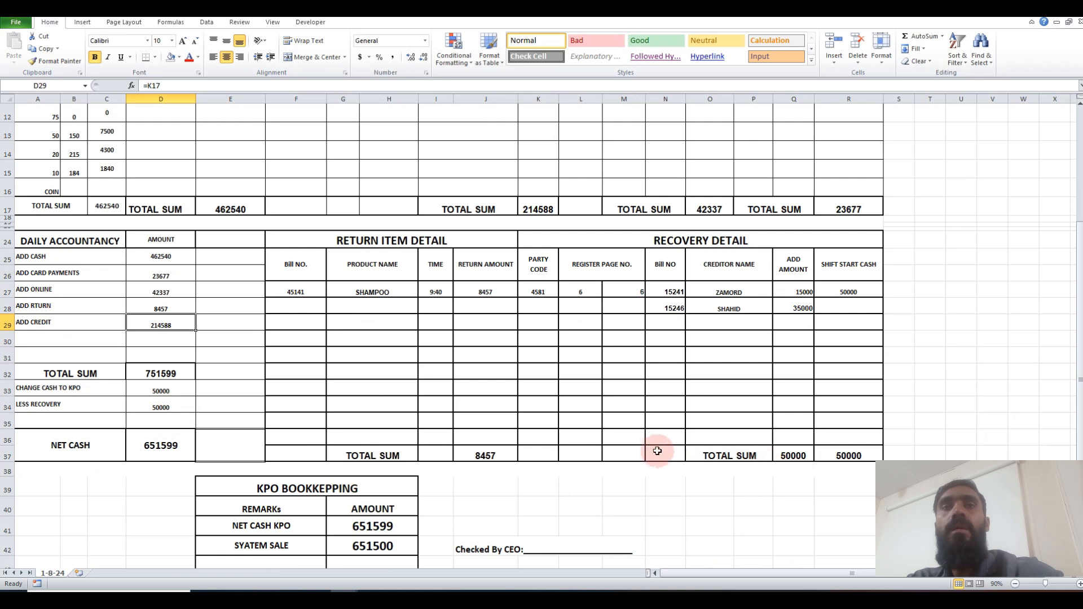
pyautogui.click(538, 211)
# - Compare the change cash to KPO and less recovery formulas with the shift start cash and recovery totals
pyautogui.click(163, 407)
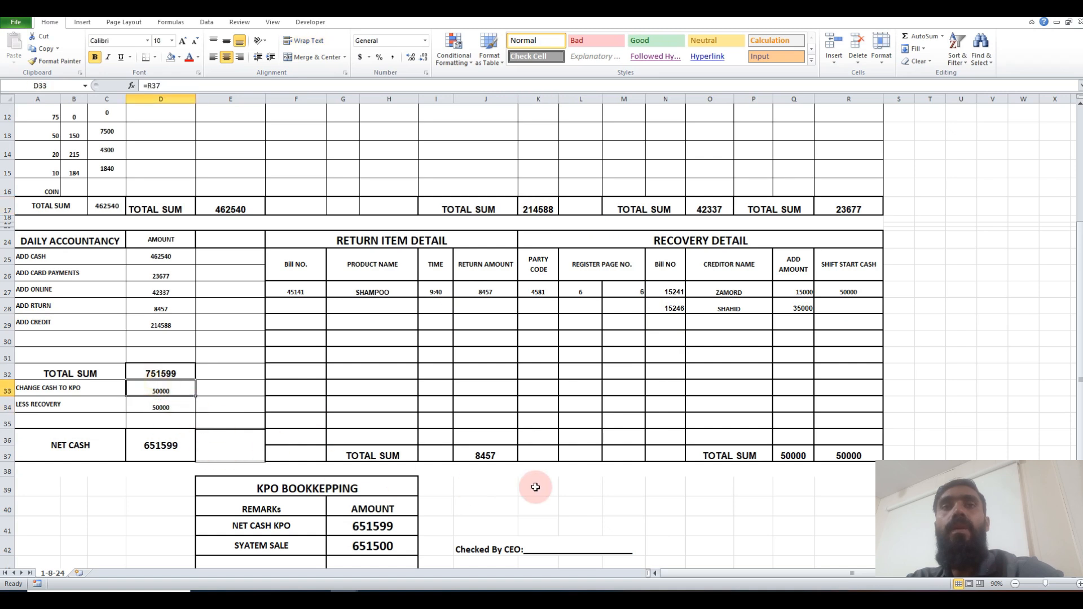
pyautogui.click(857, 457)
pyautogui.click(160, 407)
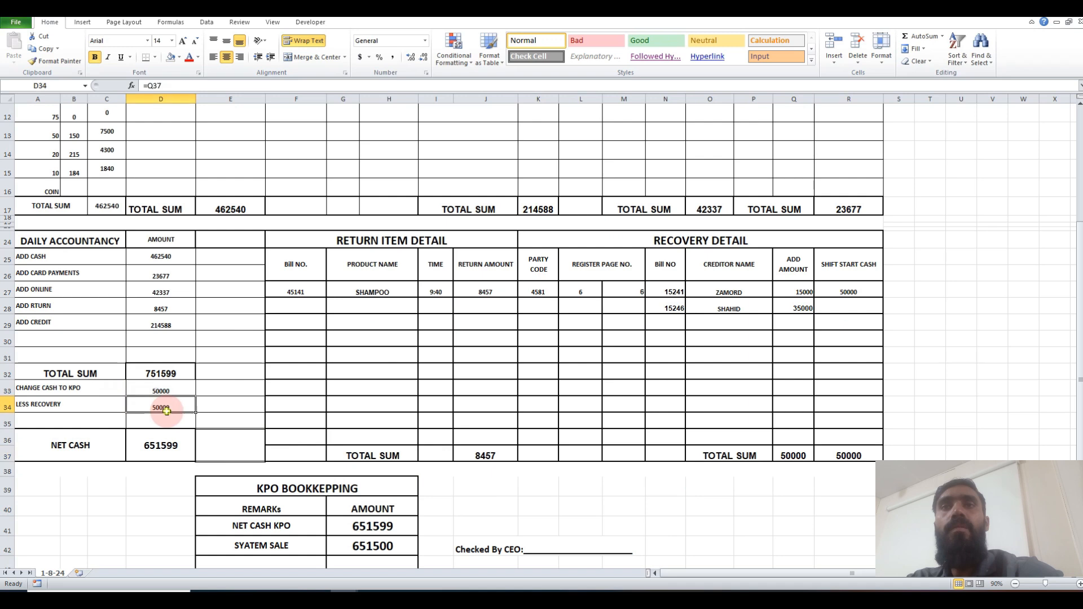
pyautogui.click(793, 457)
pyautogui.click(158, 390)
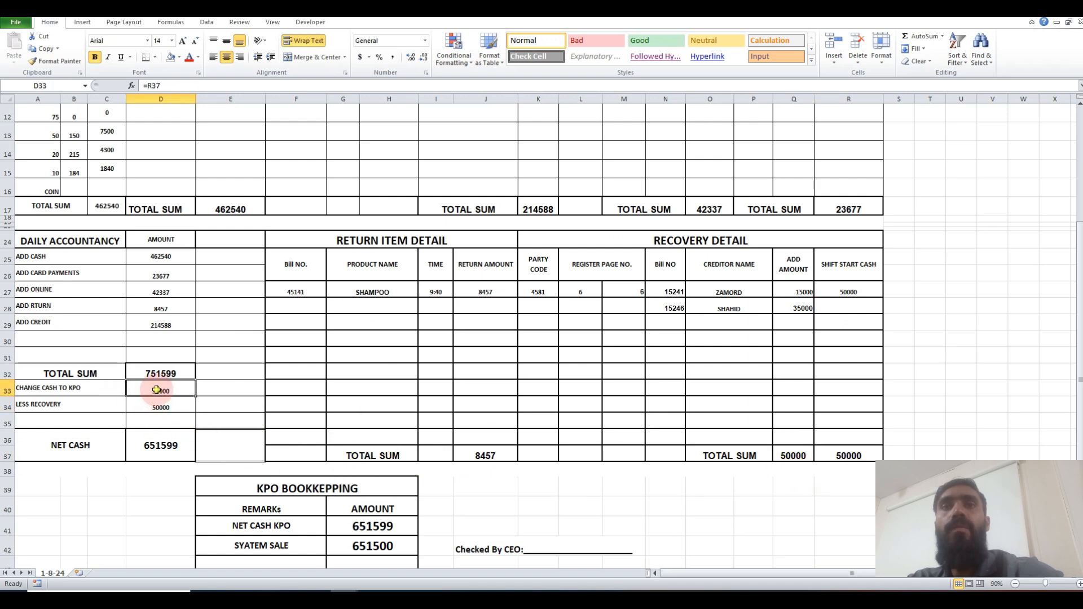
pyautogui.click(160, 415)
# - Inspect the system sale entry, the net cash formula and the total sum formula of the daily accountancy
pyautogui.click(374, 545)
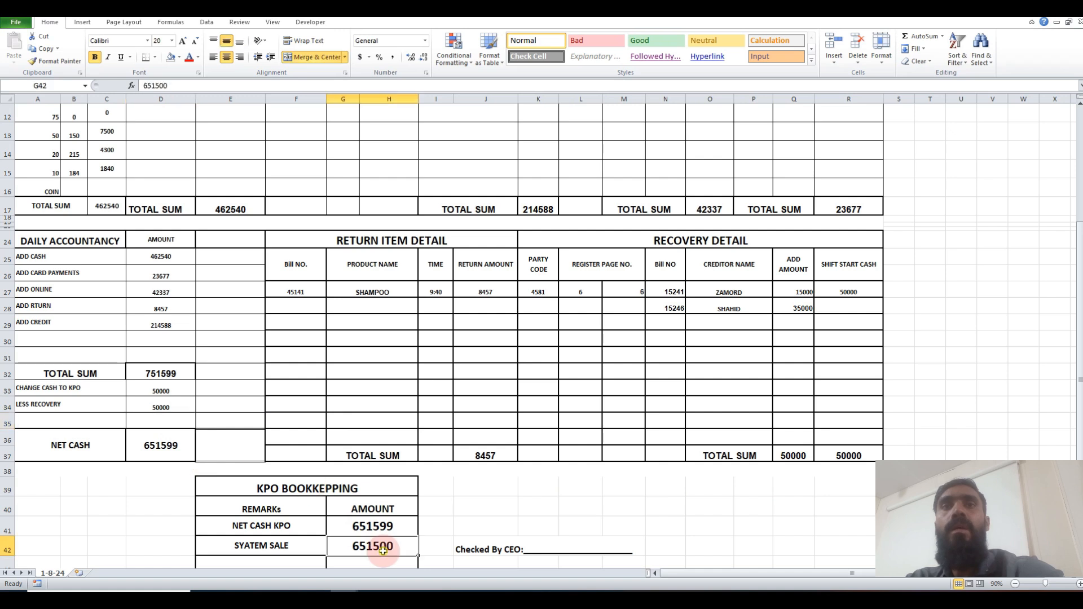
pyautogui.click(163, 451)
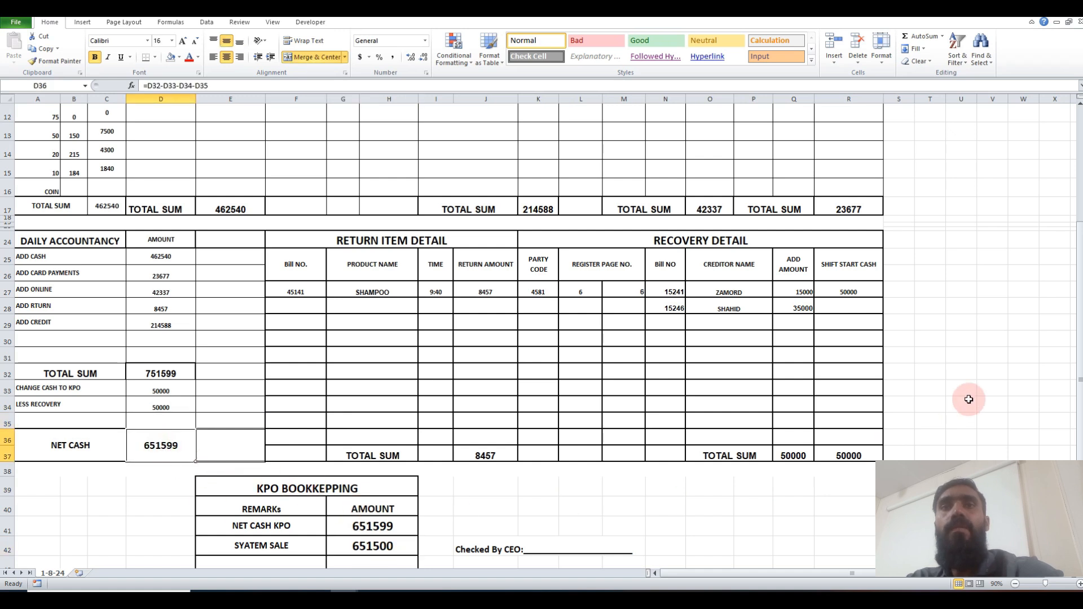
pyautogui.moveTo(1078, 380); pyautogui.dragTo(1078, 386)
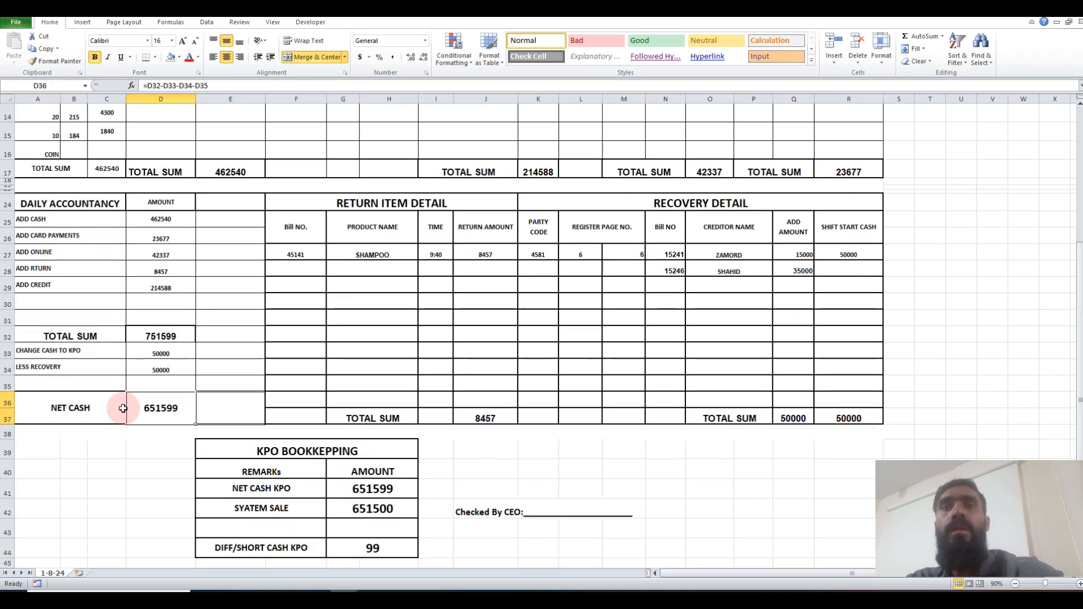
pyautogui.click(165, 336)
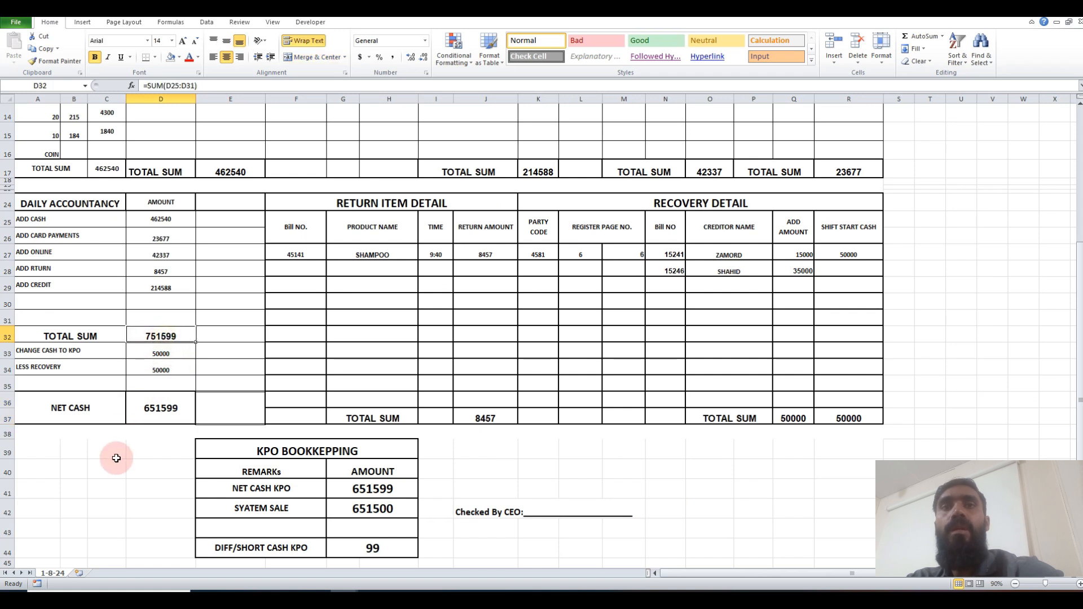